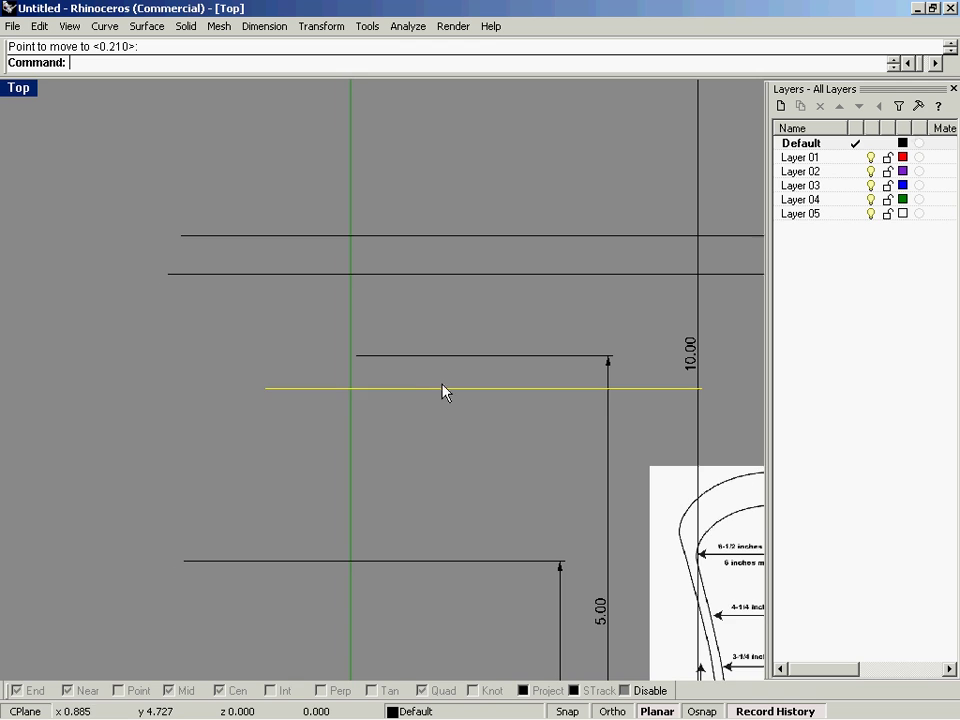
Move the selected horizontal line by its midpoint onto the Y axis, level with the top of the 5.00 dimension.
{"action": "right_click_drag", "start_coordinate": [442, 384], "coordinate": [407, 420]}
{"action": "scroll", "coordinate": [407, 410], "scroll_direction": "up", "scroll_amount": 2}
{"action": "right_click", "coordinate": [488, 423]}
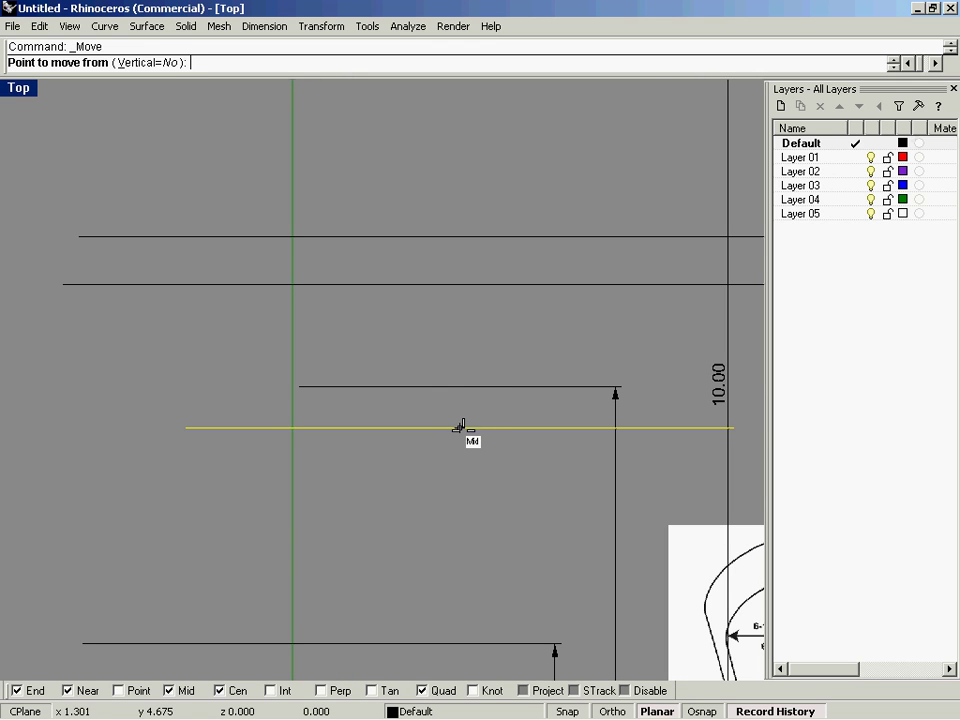
{"action": "left_click", "coordinate": [459, 428]}
{"action": "left_click", "coordinate": [292, 386]}
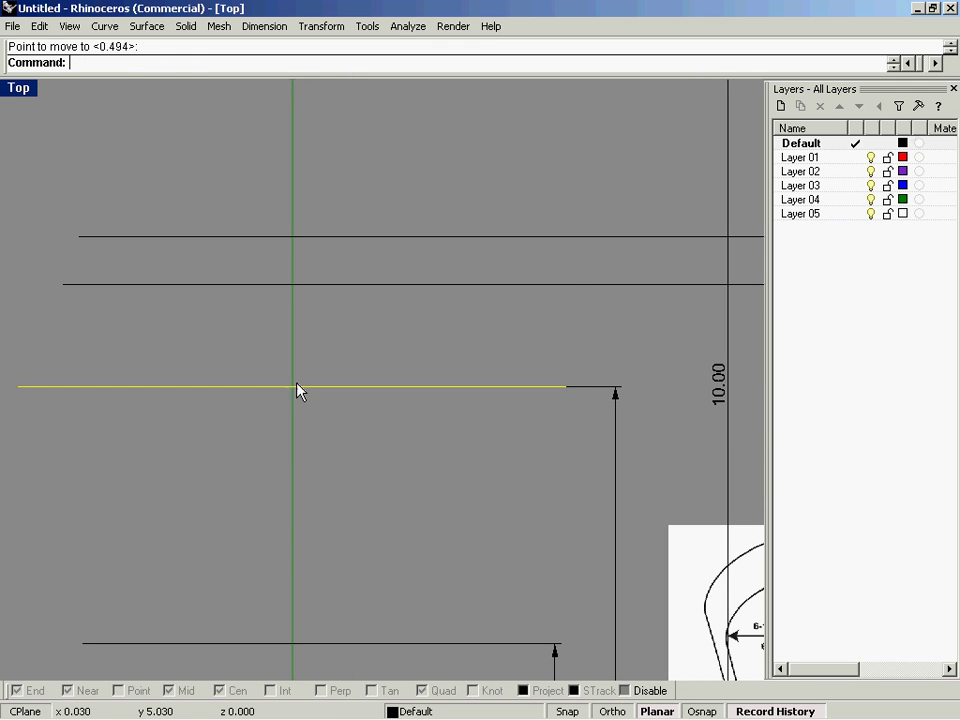
Select the upper of the two long horizontal lines lying above the 5.00 dimension.
{"action": "right_click_drag", "start_coordinate": [409, 315], "coordinate": [347, 470]}
{"action": "scroll", "coordinate": [350, 470], "scroll_direction": "down", "scroll_amount": 4}
{"action": "scroll", "coordinate": [375, 455], "scroll_direction": "up", "scroll_amount": 2}
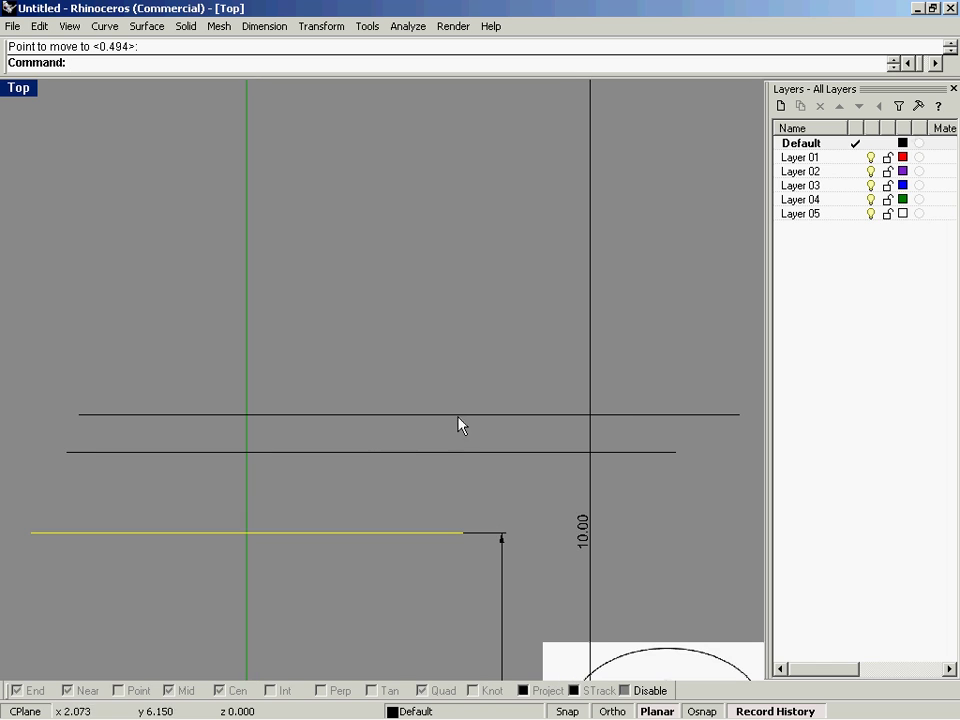
{"action": "scroll", "coordinate": [440, 426], "scroll_direction": "down", "scroll_amount": 2}
{"action": "left_click", "coordinate": [458, 377]}
{"action": "key", "text": "Return"}
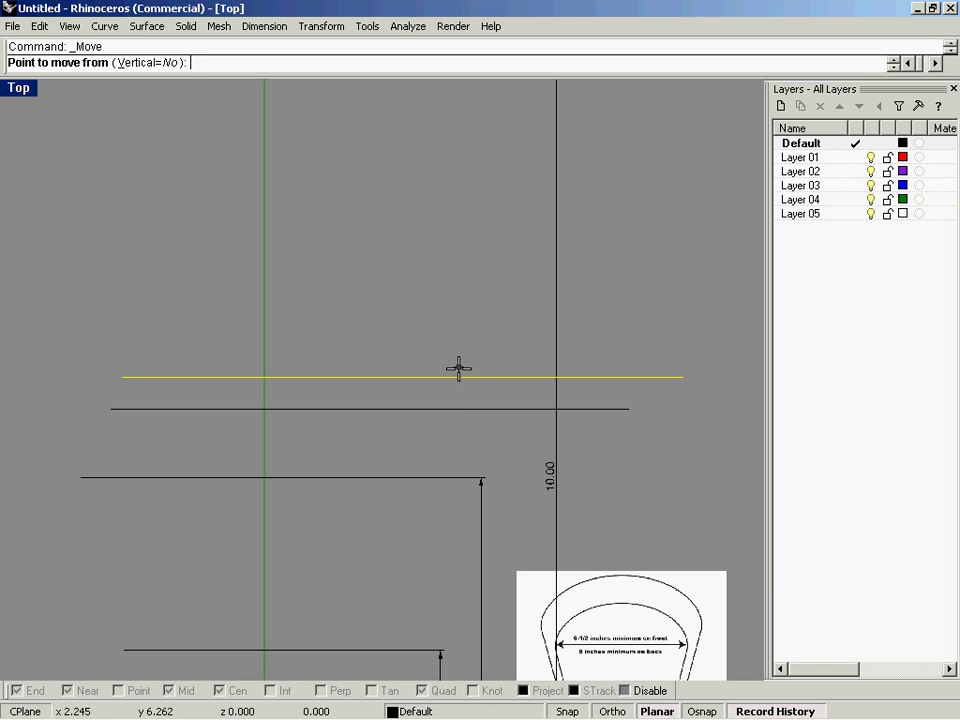
{"action": "left_click", "coordinate": [400, 377]}
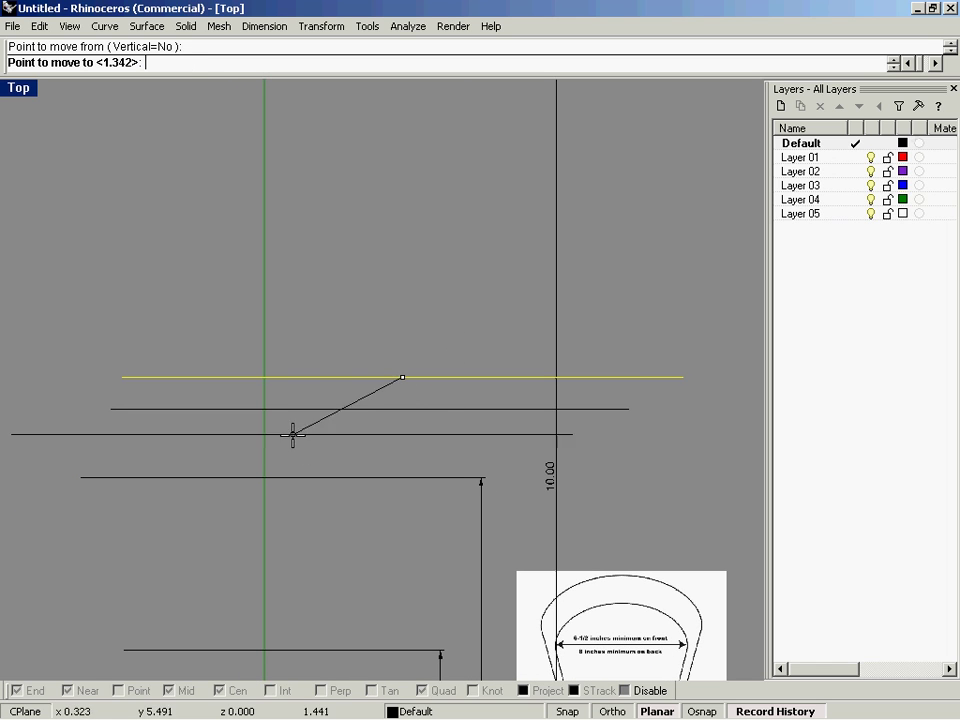
{"action": "right_click_drag", "start_coordinate": [340, 322], "coordinate": [379, 475], "text": "shift"}
{"action": "scroll", "coordinate": [362, 296], "scroll_direction": "down", "scroll_amount": 2, "text": "shift"}
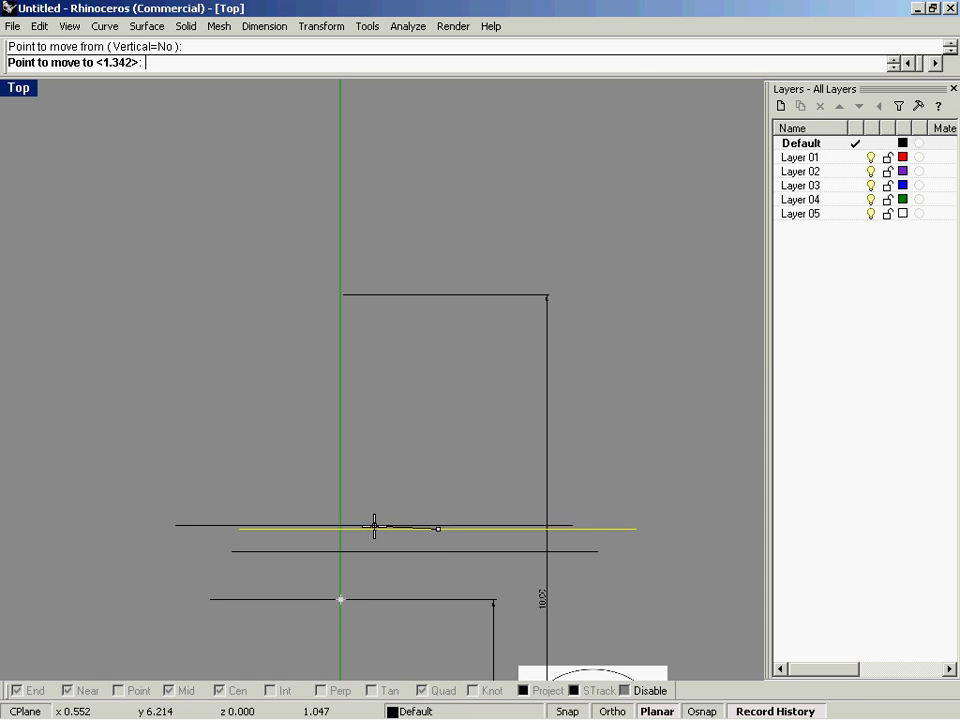
{"action": "key", "text": "Escape"}
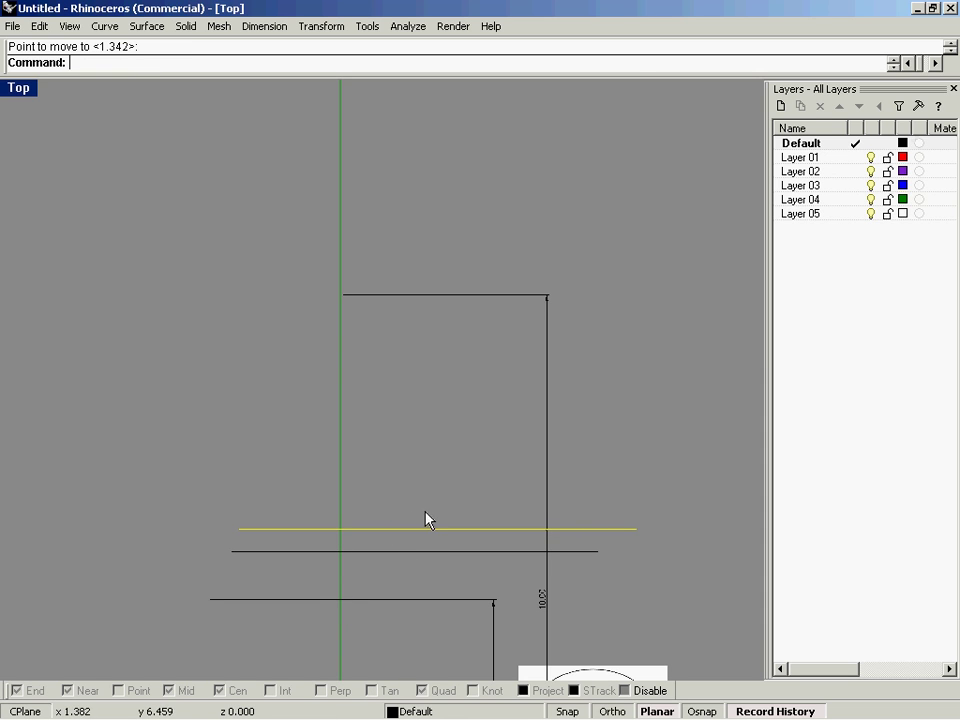
Move the selected line by its midpoint onto the Y axis at about y 7.9, between the 5.00 and 10.00 heights.
{"action": "scroll", "coordinate": [440, 505], "scroll_direction": "up", "scroll_amount": 2}
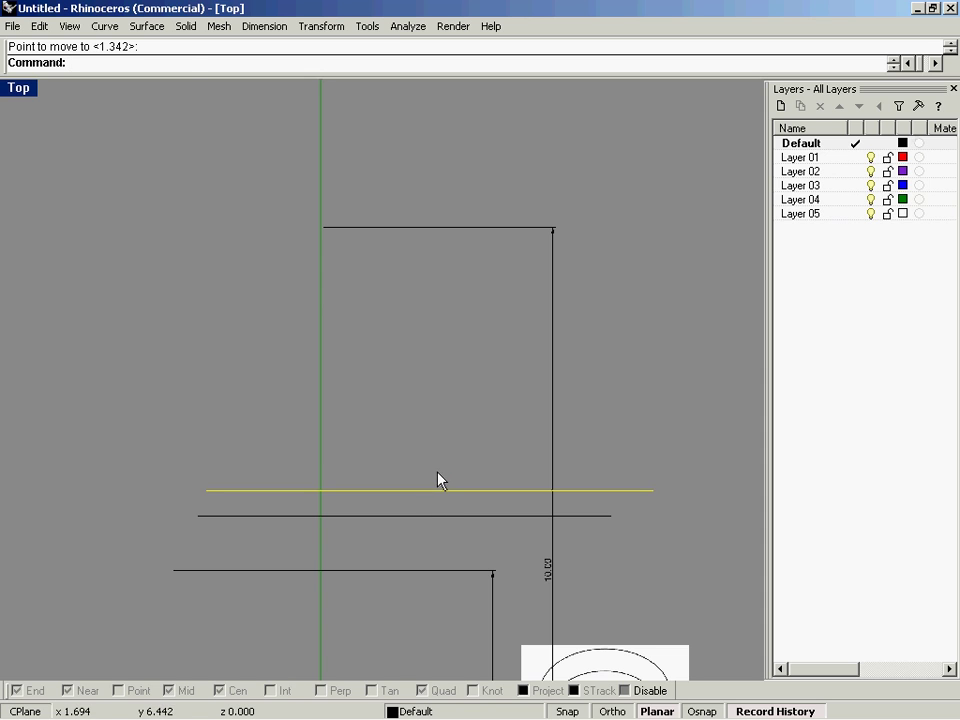
{"action": "right_click", "coordinate": [437, 472]}
{"action": "key", "text": "alt"}
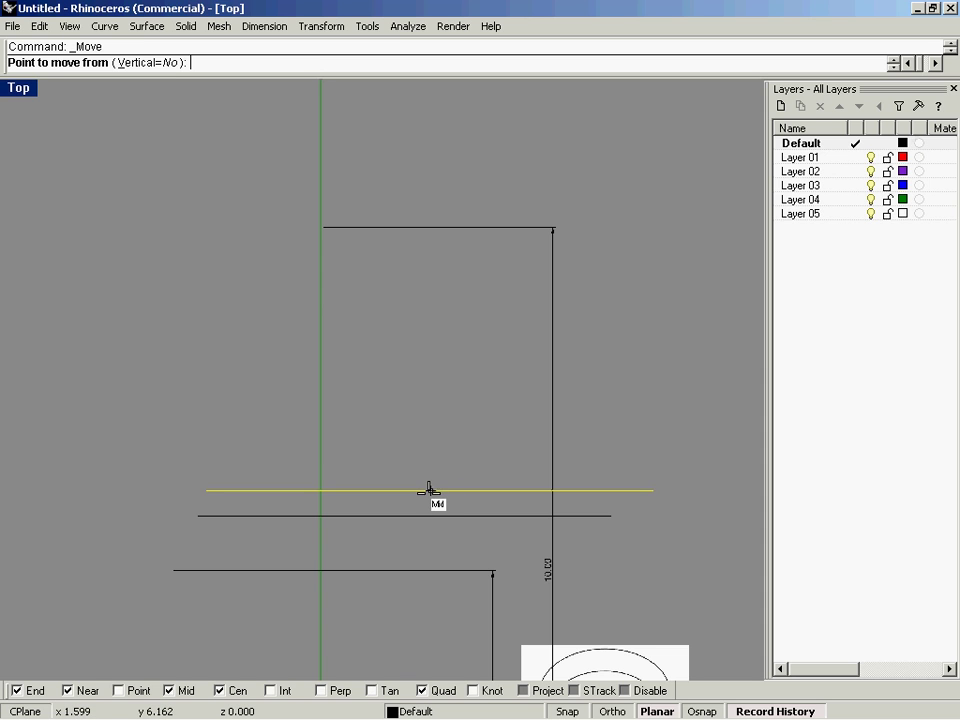
{"action": "left_click", "coordinate": [431, 490]}
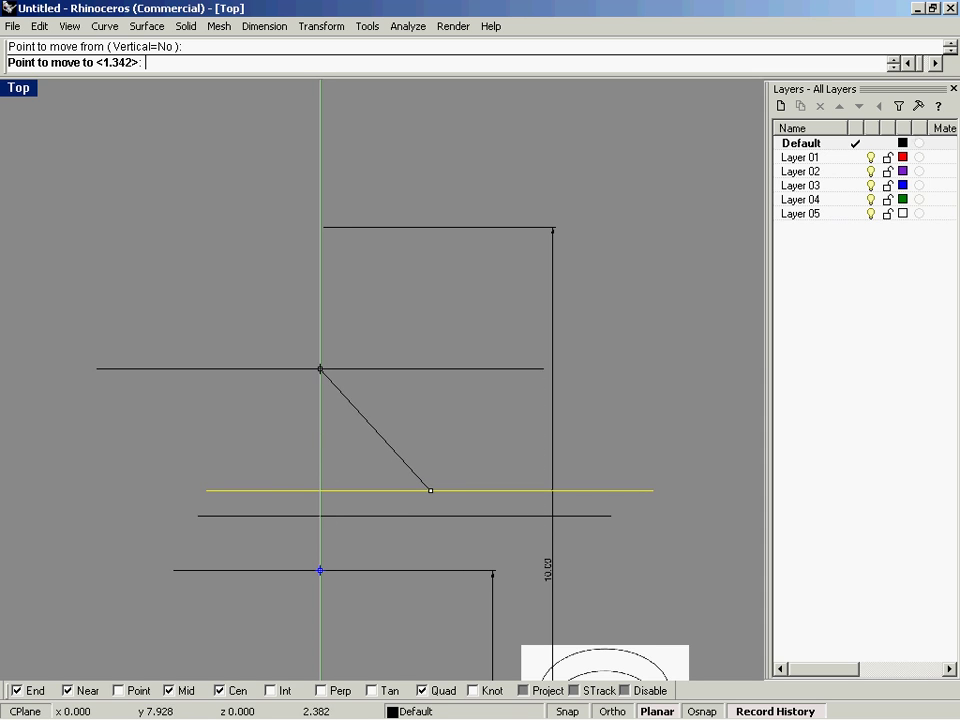
{"action": "left_click", "coordinate": [320, 369]}
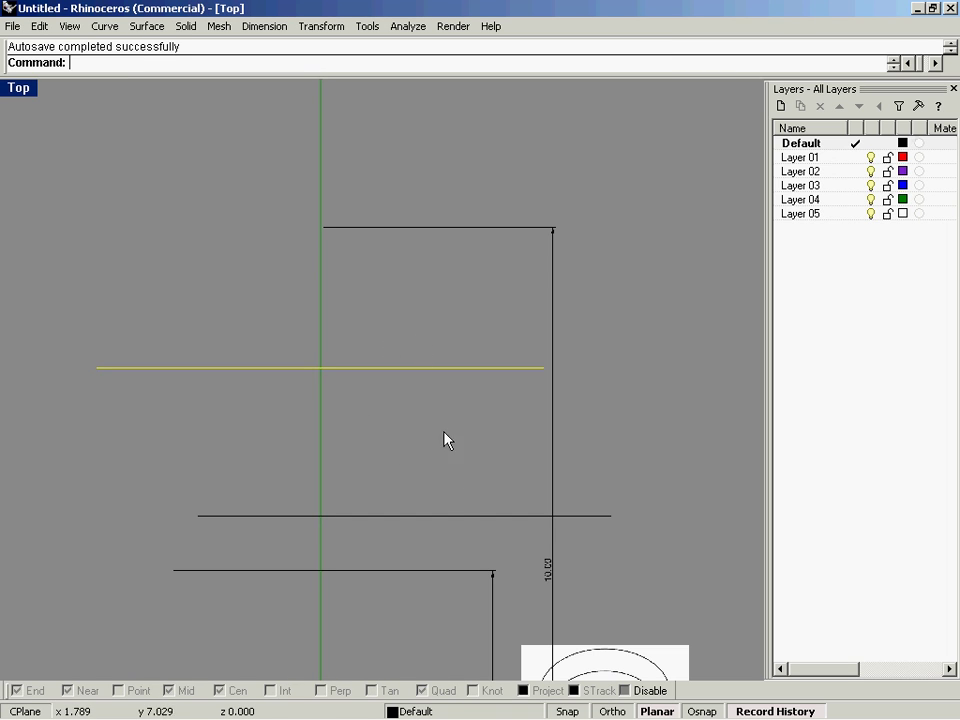
Move the remaining off-centre horizontal line by its midpoint onto the Y axis at about y 7.7, just below the longest line.
{"action": "left_click", "coordinate": [457, 516]}
{"action": "mouse_move", "coordinate": [437, 452]}
{"action": "right_mouse_down"}
{"action": "mouse_move", "coordinate": [452, 459]}
{"action": "mouse_move", "coordinate": [435, 452]}
{"action": "right_mouse_up"}
{"action": "right_click_drag", "start_coordinate": [415, 501], "coordinate": [460, 491]}
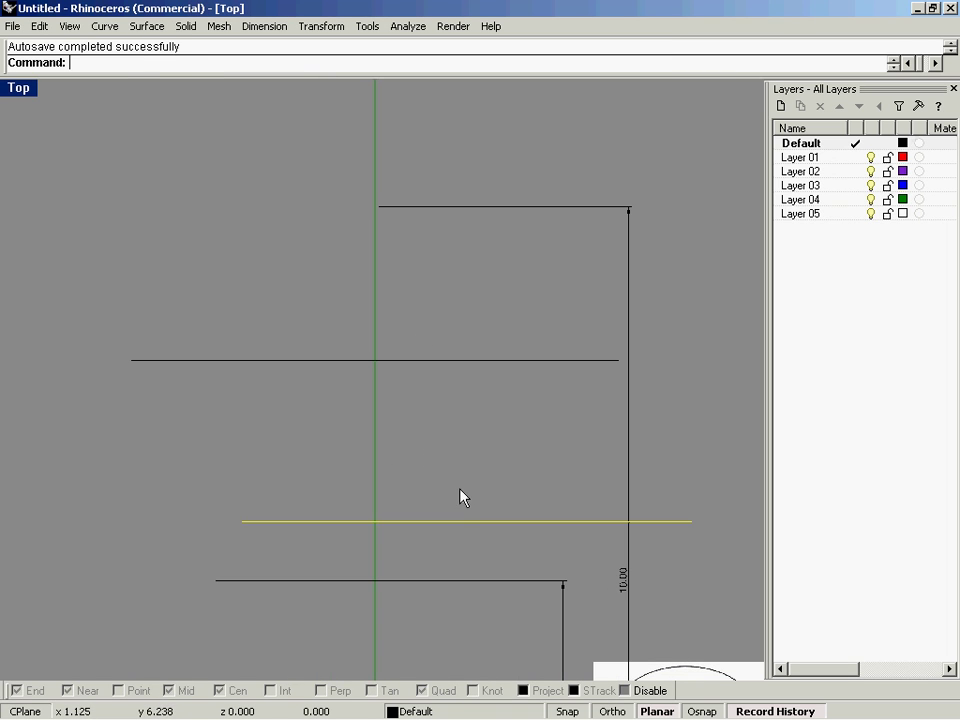
{"action": "right_click", "coordinate": [477, 520]}
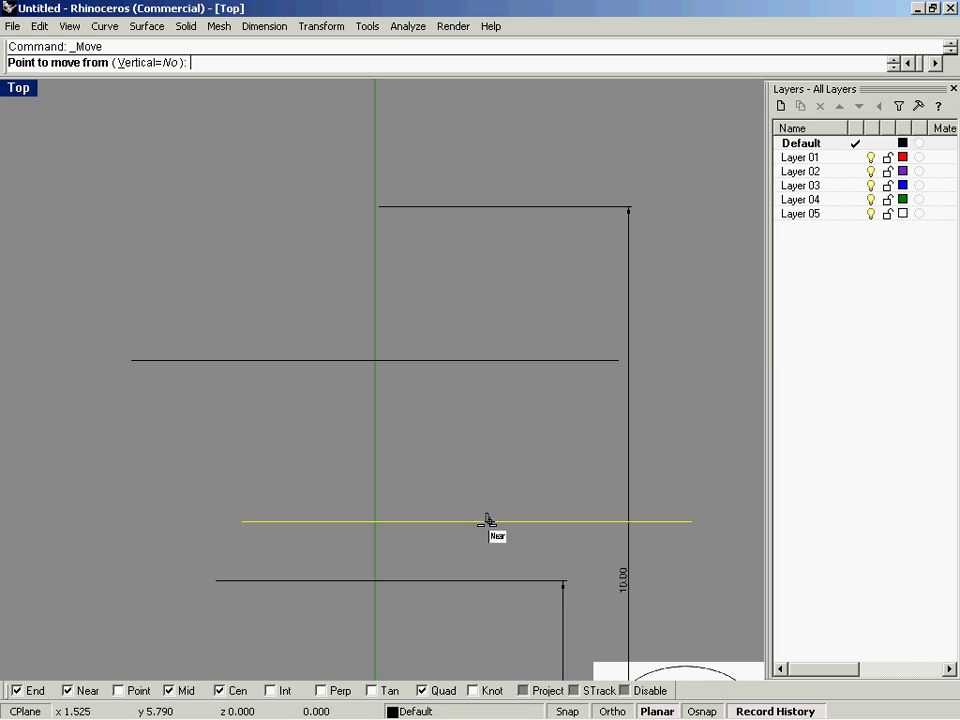
{"action": "left_click", "coordinate": [466, 521]}
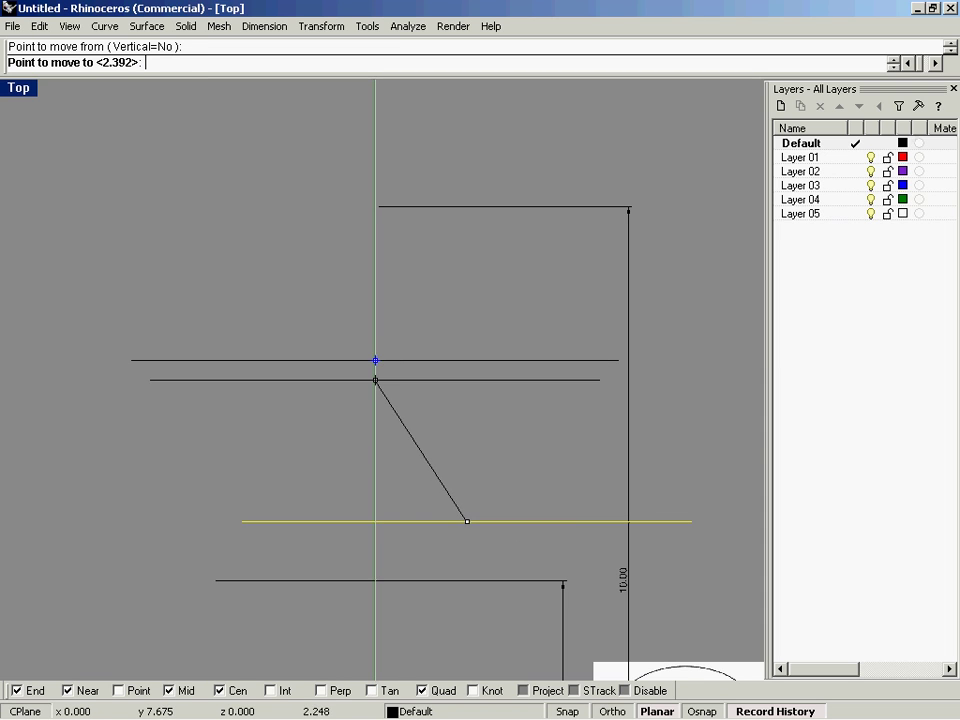
{"action": "left_click", "coordinate": [376, 378]}
{"action": "left_click_drag", "start_coordinate": [380, 370], "coordinate": [381, 386]}
{"action": "key", "text": "Escape"}
Examine the centred lines and the width and height labels on the reference bitmap.
{"action": "scroll", "coordinate": [399, 381], "scroll_direction": "down", "scroll_amount": 5}
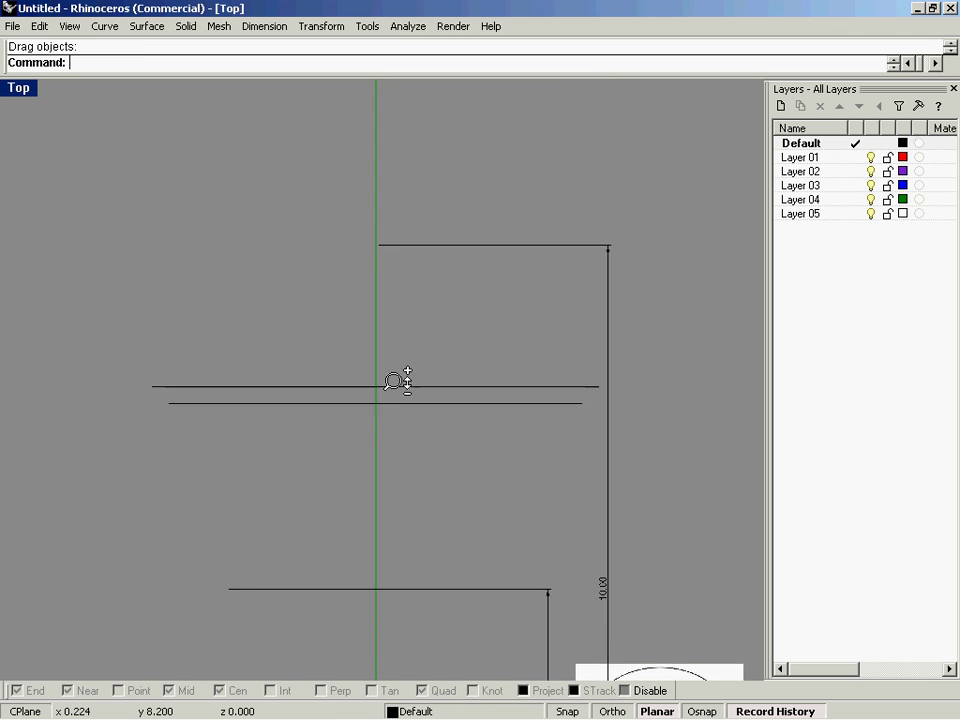
{"action": "scroll", "coordinate": [454, 414], "scroll_direction": "up", "scroll_amount": 3}
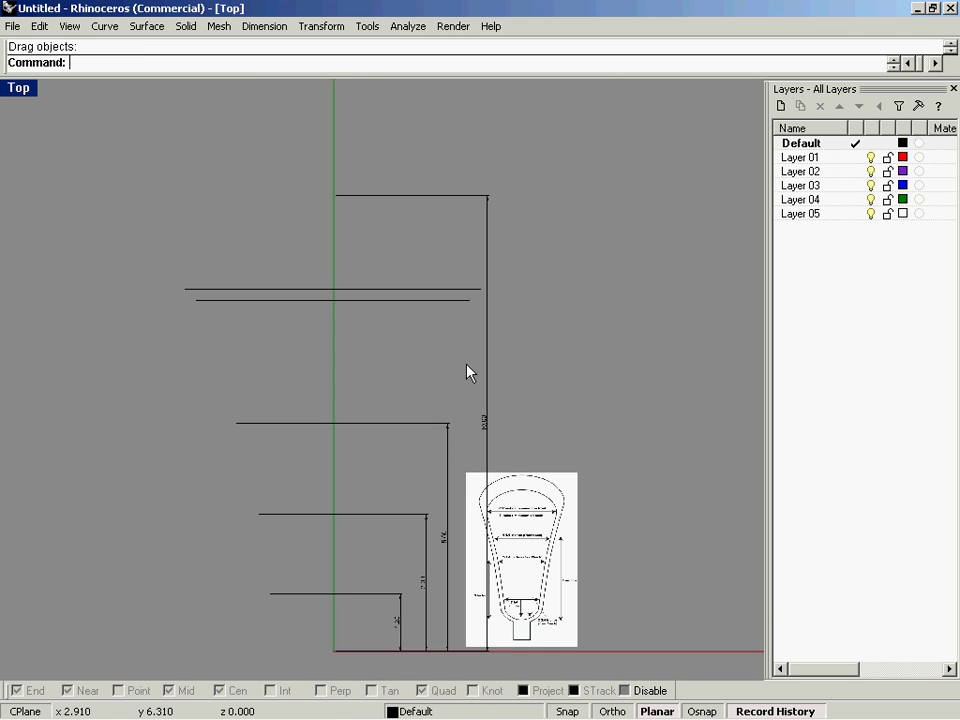
{"action": "scroll", "coordinate": [516, 343], "scroll_direction": "up", "scroll_amount": 2}
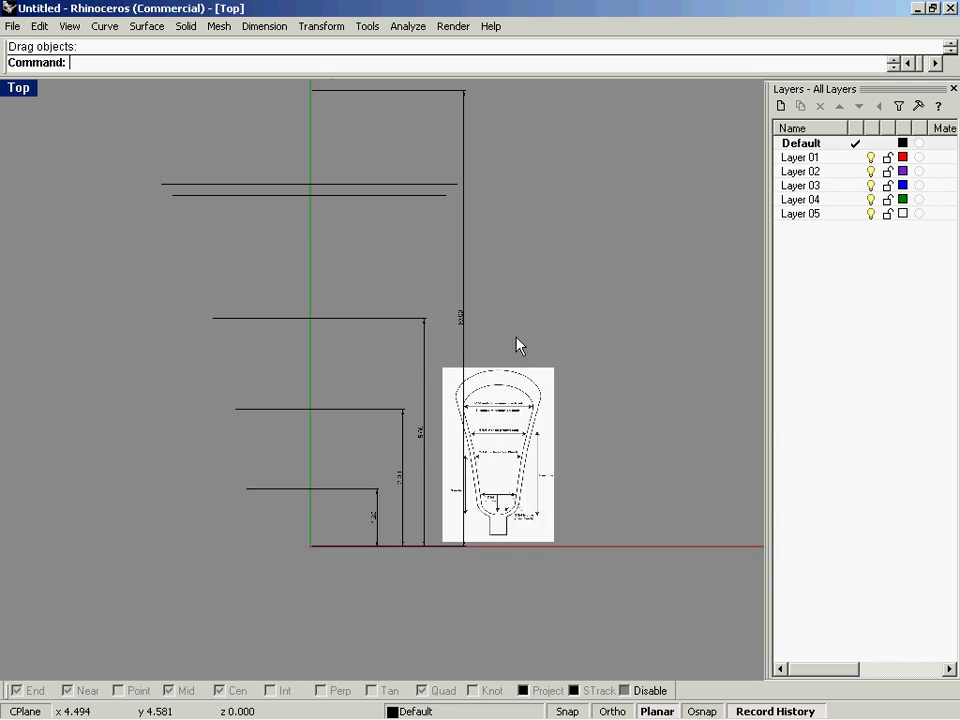
{"action": "right_click_drag", "start_coordinate": [543, 394], "coordinate": [526, 336]}
{"action": "mouse_move", "coordinate": [530, 356]}
{"action": "right_mouse_down", "text": "ctrl"}
{"action": "mouse_move", "coordinate": [528, 334]}
{"action": "mouse_move", "coordinate": [548, 410]}
{"action": "right_mouse_up", "text": "ctrl"}
{"action": "right_click_drag", "start_coordinate": [548, 411], "coordinate": [548, 407], "text": "ctrl"}
{"action": "scroll", "coordinate": [548, 407], "scroll_direction": "up", "scroll_amount": 2}
{"action": "scroll", "coordinate": [525, 321], "scroll_direction": "down", "scroll_amount": 1}
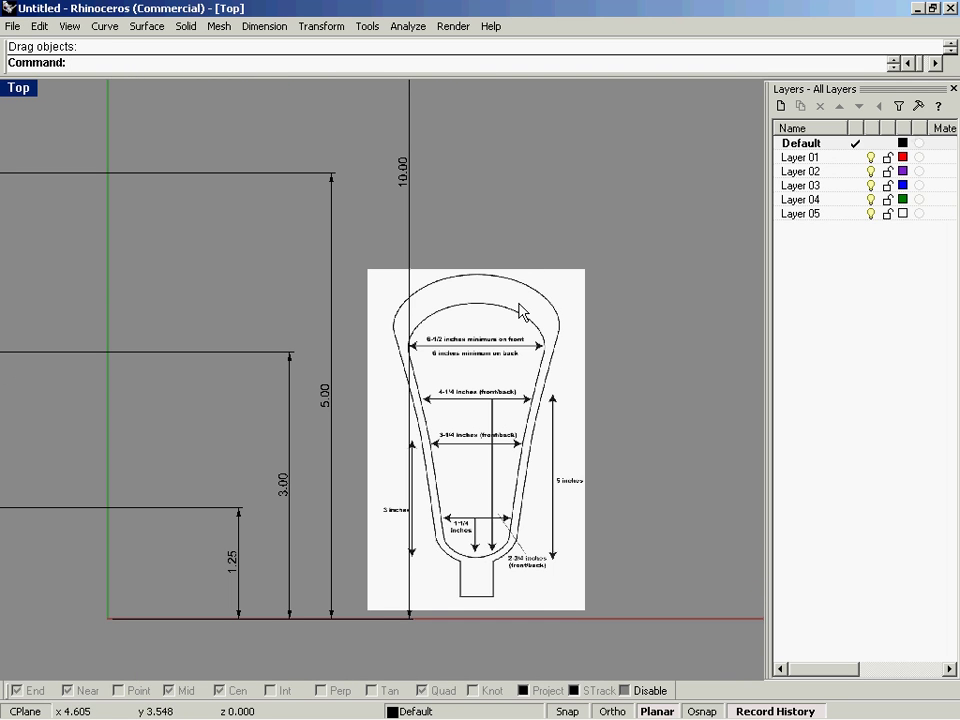
{"action": "right_click_drag", "start_coordinate": [545, 356], "coordinate": [551, 359]}
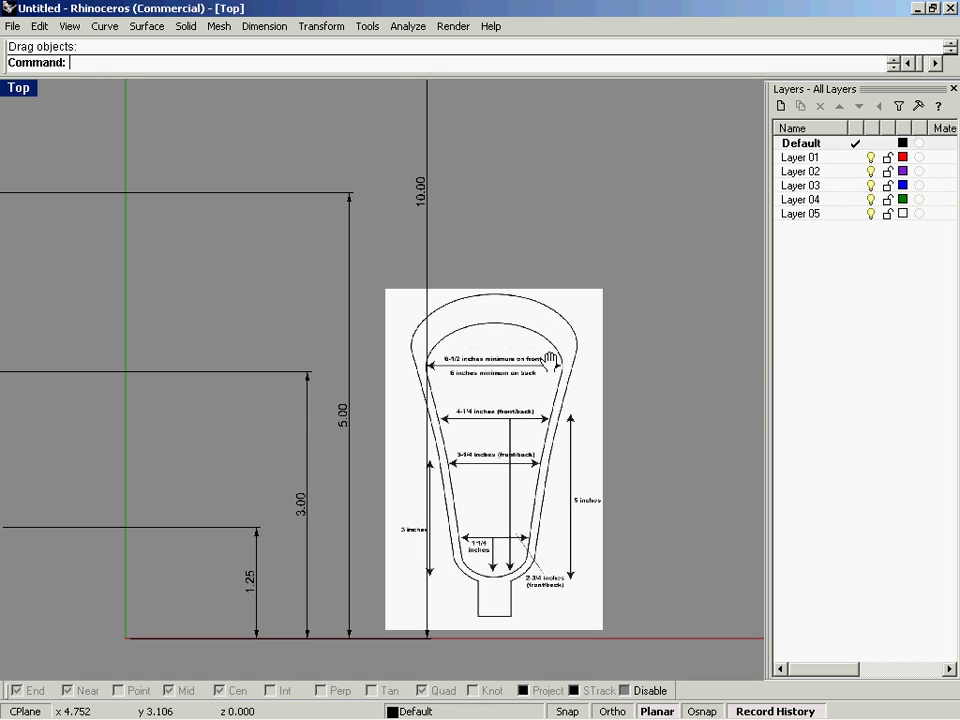
Hide the background bitmap in the Top view.
{"action": "left_click", "coordinate": [20, 87]}
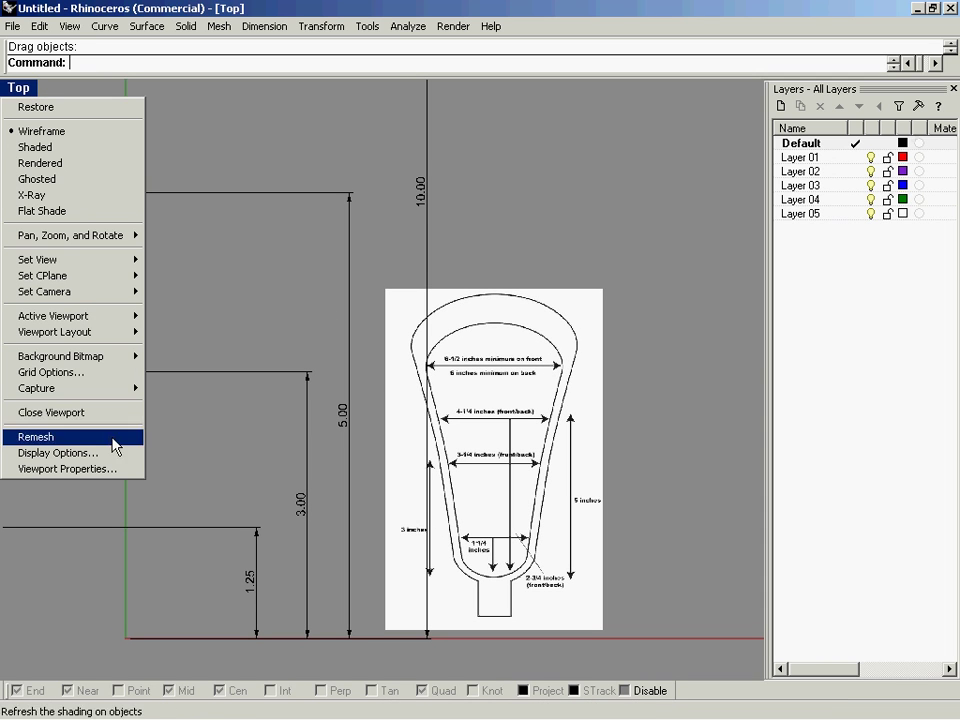
{"action": "mouse_move", "coordinate": [130, 362]}
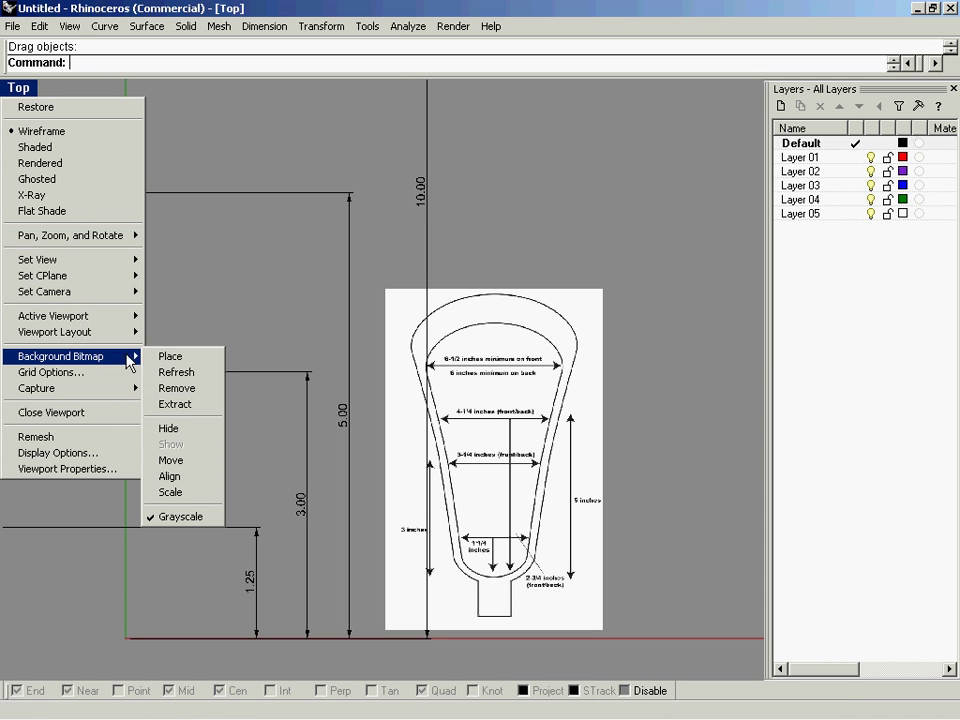
{"action": "left_click", "coordinate": [185, 428]}
Select the 1.25, 3.00, 5.00 and 10.00 vertical dimensions and change their object layer to Layer 01.
{"action": "right_click_drag", "start_coordinate": [247, 211], "coordinate": [303, 246]}
{"action": "scroll", "coordinate": [289, 317], "scroll_direction": "down", "scroll_amount": 8}
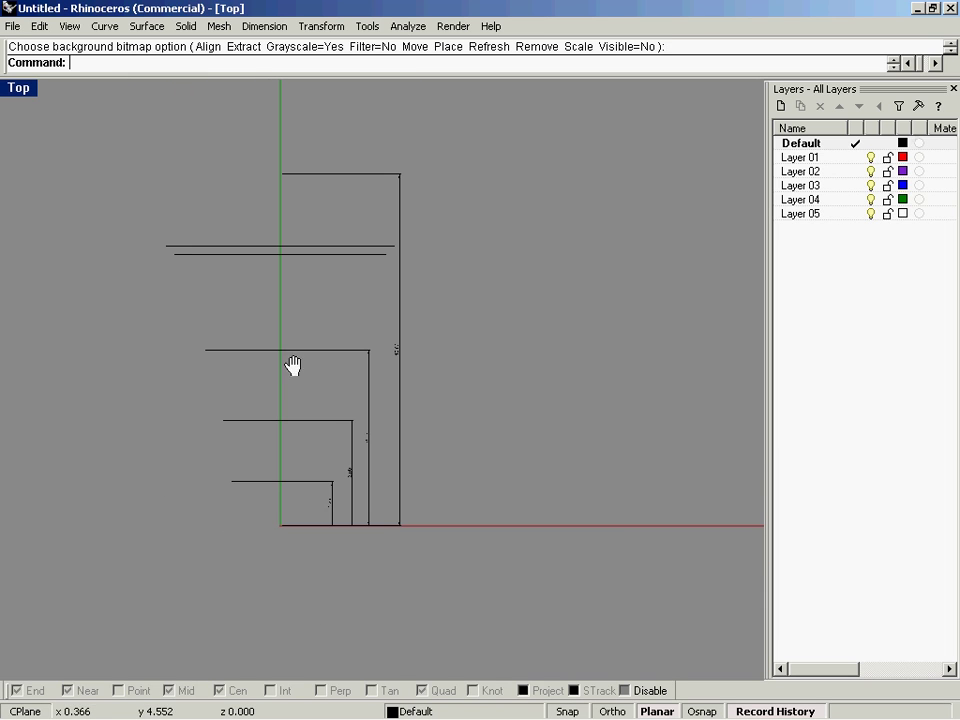
{"action": "scroll", "coordinate": [360, 395], "scroll_direction": "up", "scroll_amount": 4}
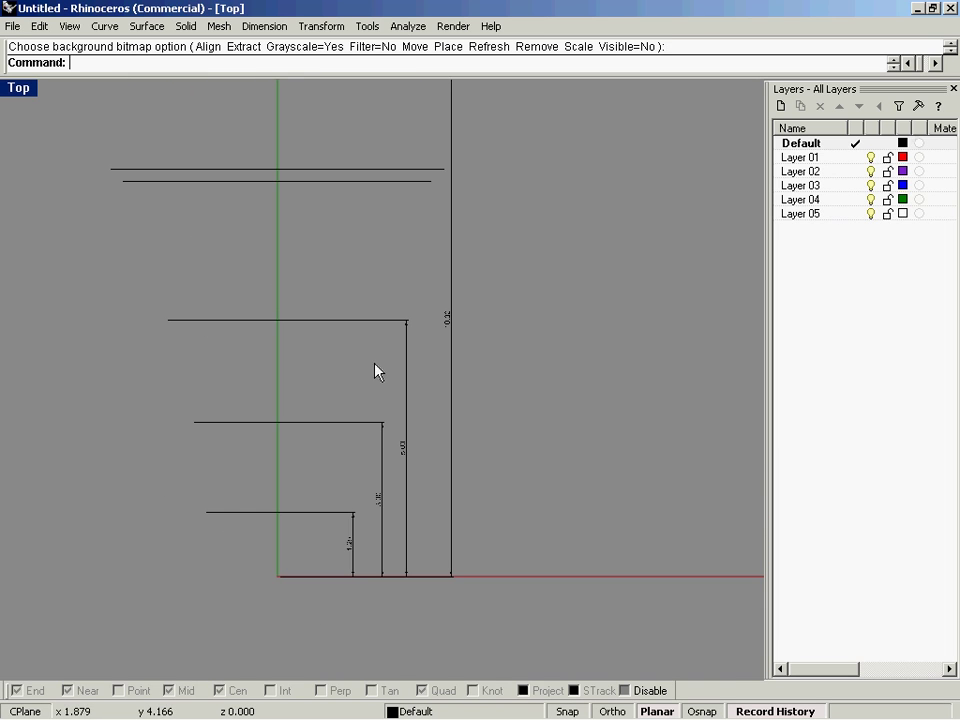
{"action": "left_click", "coordinate": [355, 541]}
{"action": "left_click", "coordinate": [387, 493], "text": "shift"}
{"action": "left_click", "coordinate": [404, 452], "text": "shift"}
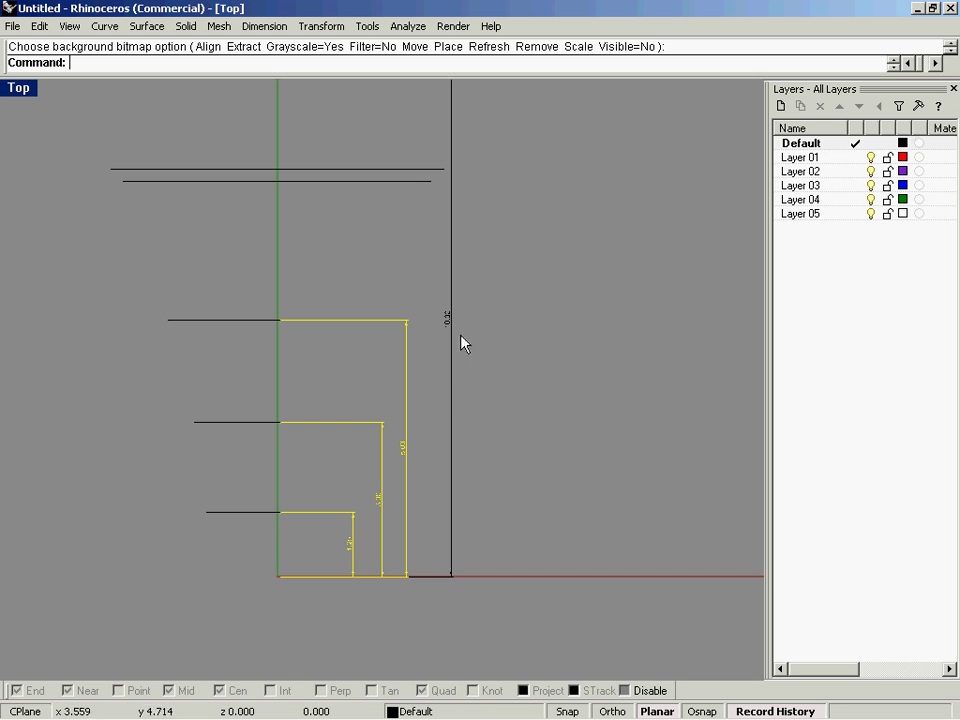
{"action": "left_click", "coordinate": [450, 320], "text": "shift"}
{"action": "scroll", "coordinate": [429, 358], "scroll_direction": "down", "scroll_amount": 8}
{"action": "scroll", "coordinate": [433, 358], "scroll_direction": "up", "scroll_amount": 8}
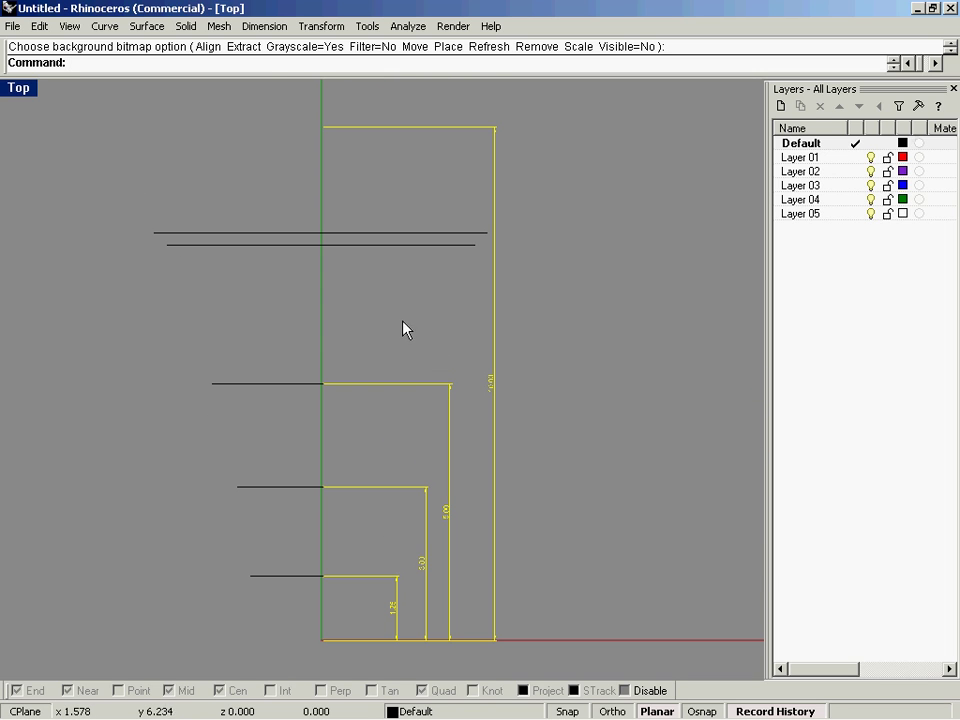
{"action": "scroll", "coordinate": [394, 430], "scroll_direction": "up", "scroll_amount": 2}
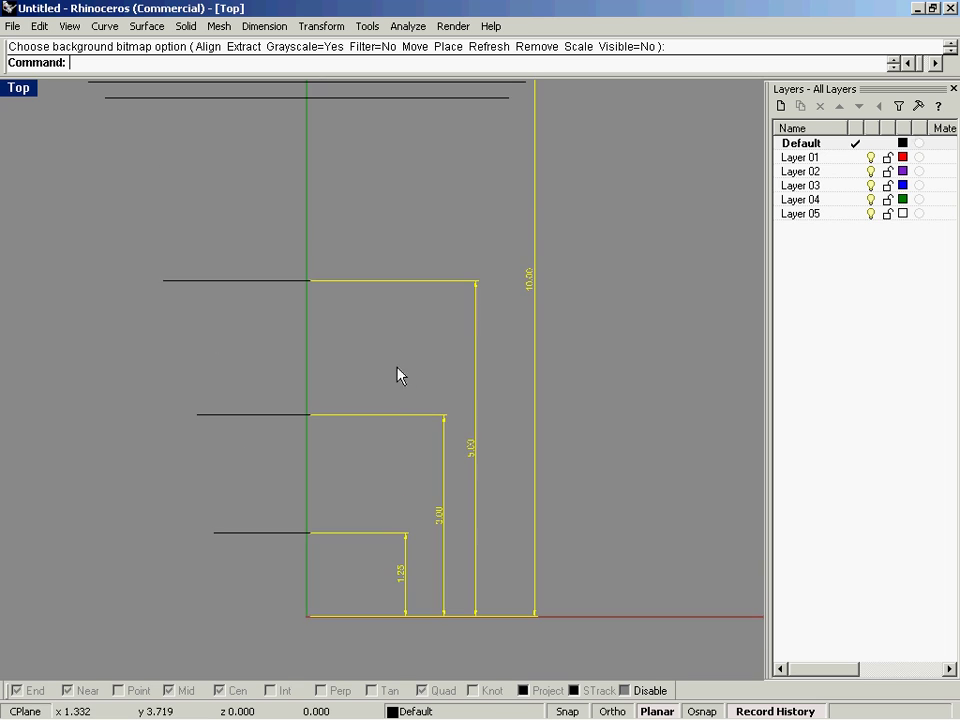
{"action": "scroll", "coordinate": [381, 400], "scroll_direction": "down", "scroll_amount": 2}
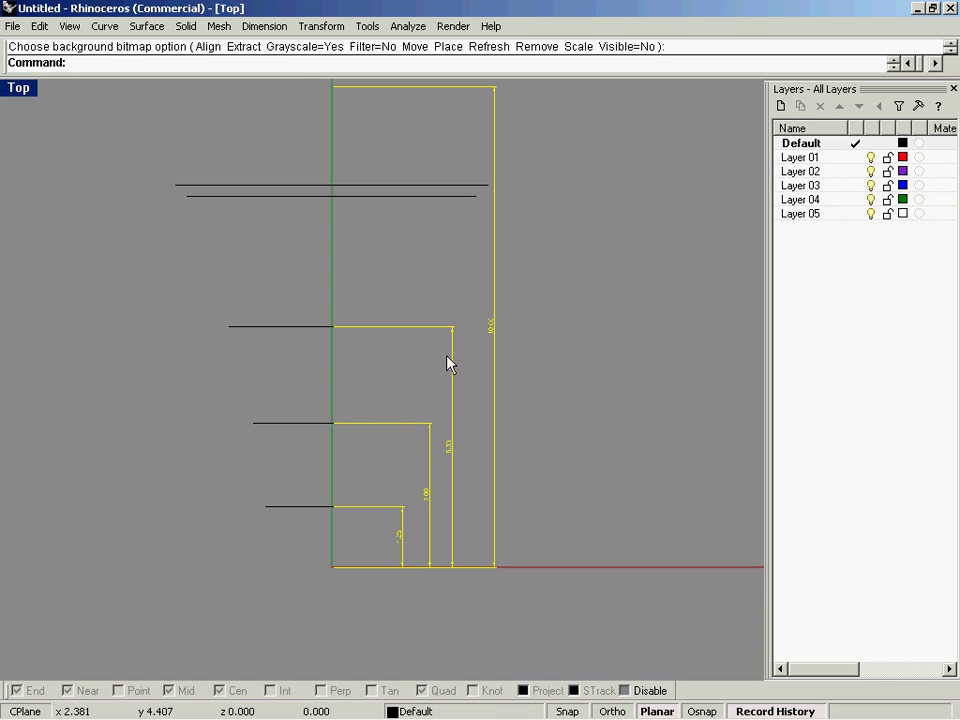
{"action": "left_click", "coordinate": [822, 158]}
{"action": "right_click", "coordinate": [820, 158]}
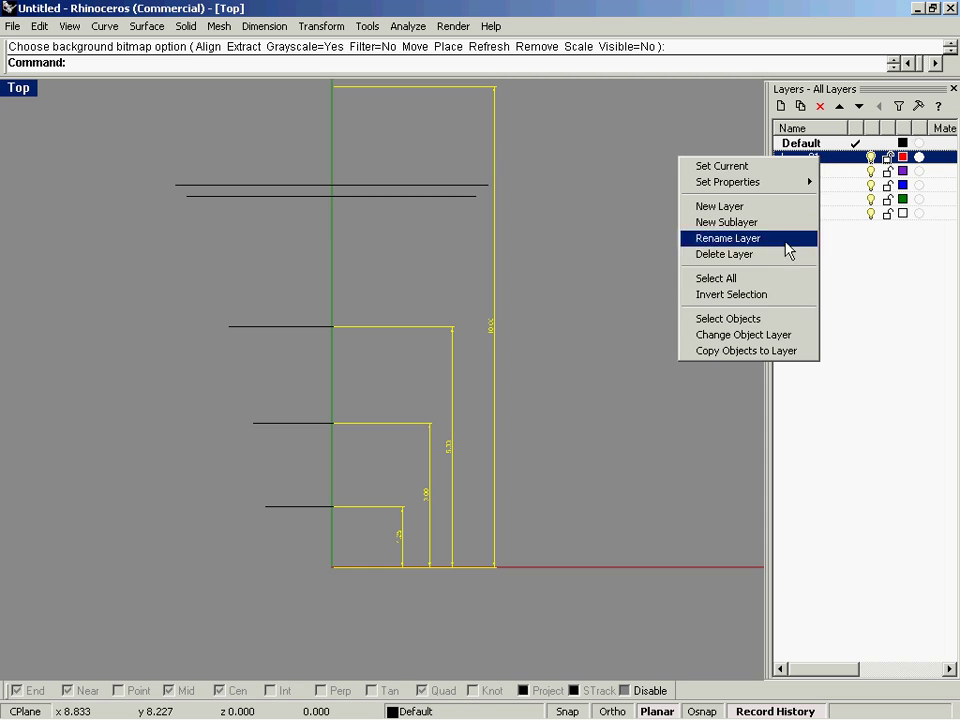
{"action": "left_click", "coordinate": [785, 335]}
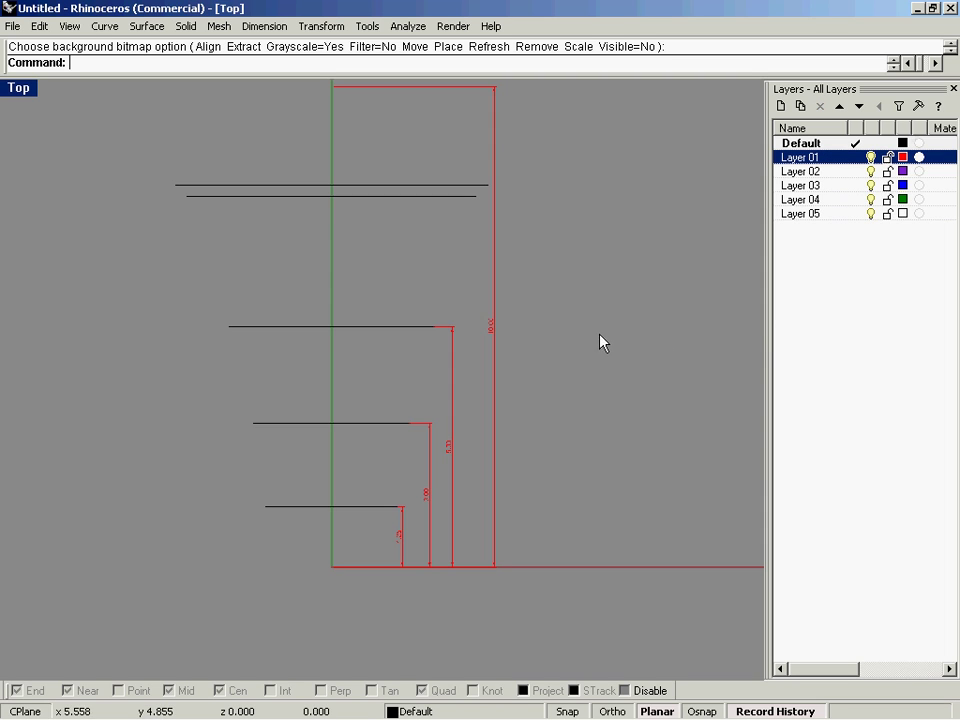
Rename Layer 01 as Dimensions.
{"action": "scroll", "coordinate": [600, 335], "scroll_direction": "down", "scroll_amount": 2}
{"action": "right_click_drag", "start_coordinate": [597, 331], "coordinate": [589, 384]}
{"action": "scroll", "coordinate": [589, 384], "scroll_direction": "up", "scroll_amount": 2}
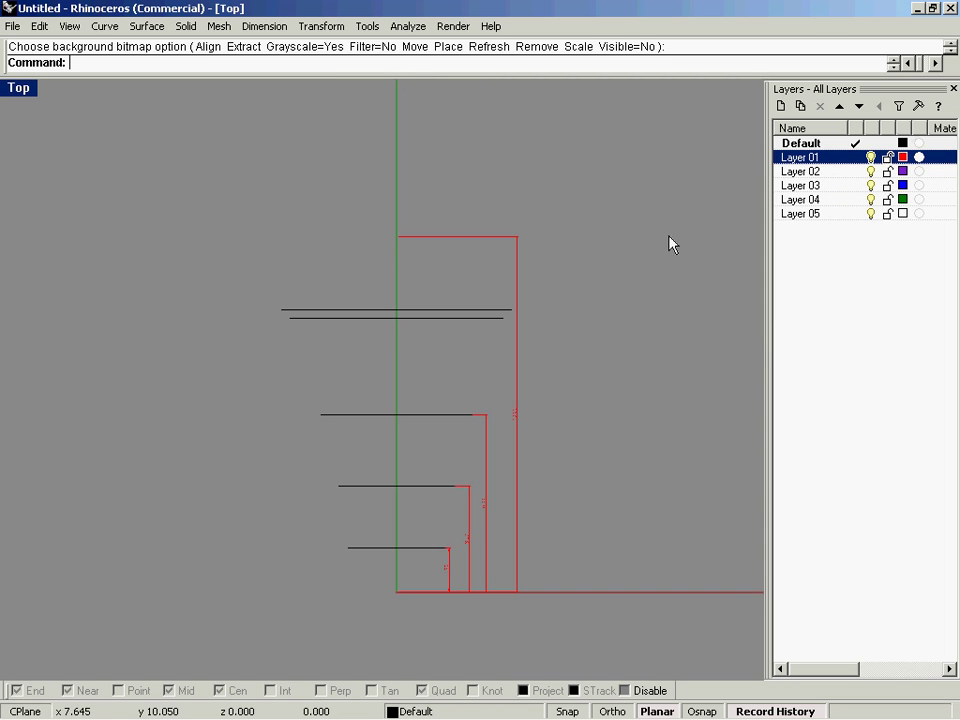
{"action": "left_click", "coordinate": [805, 158]}
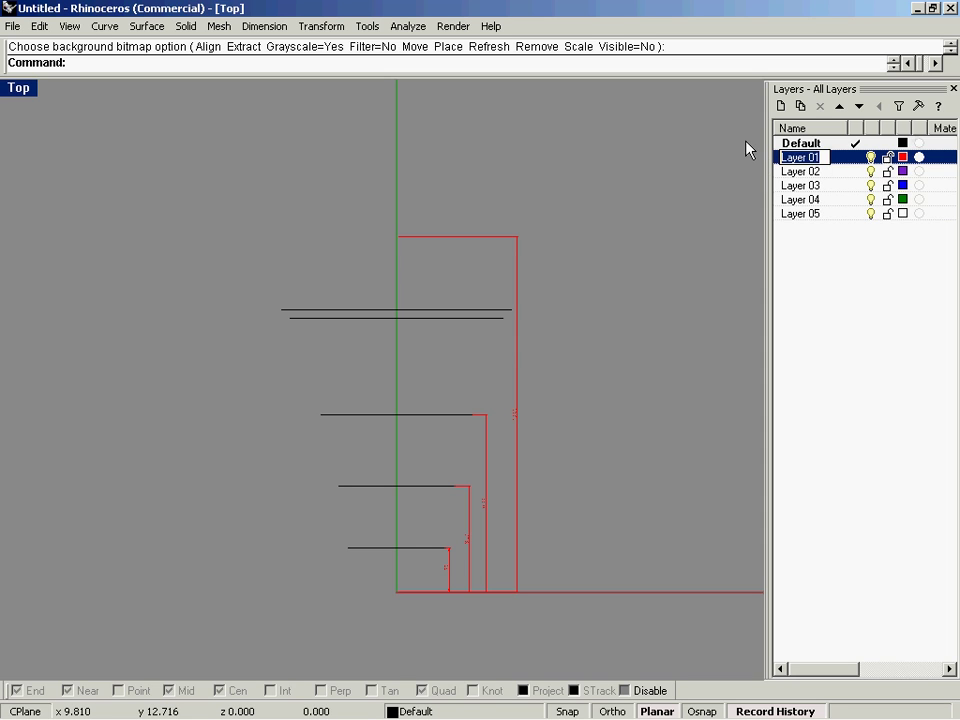
{"action": "type", "text": "Dimensions"}
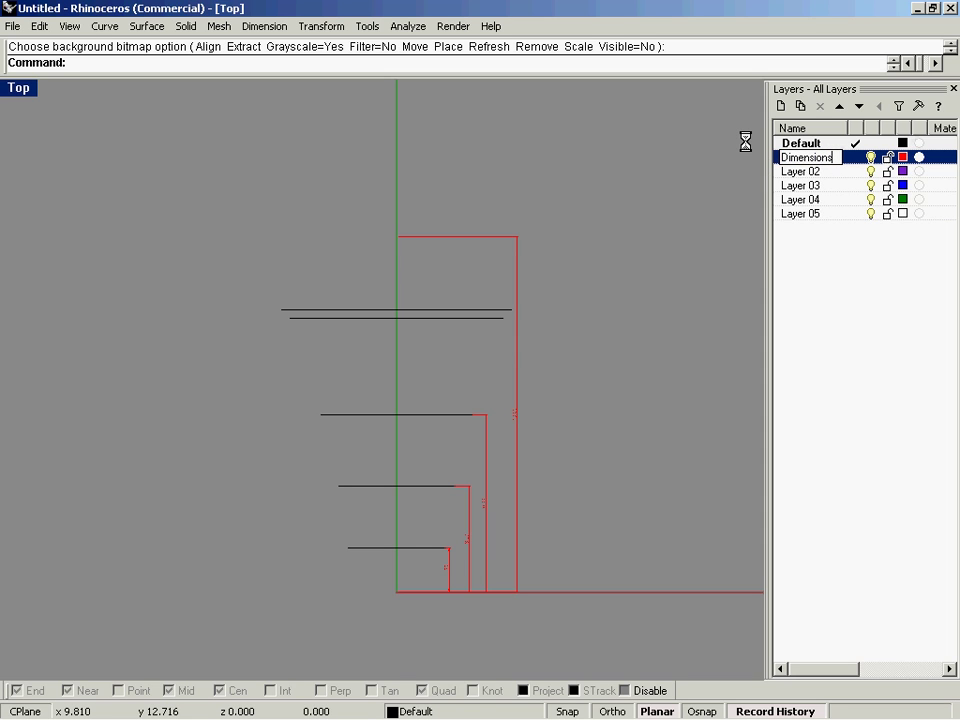
{"action": "key", "text": "Return"}
Add a horizontal dimension to the lowest guide line, end to end, placed just above the line.
{"action": "mouse_move", "coordinate": [517, 290]}
{"action": "right_mouse_down"}
{"action": "mouse_move", "coordinate": [607, 160]}
{"action": "mouse_move", "coordinate": [591, 184]}
{"action": "right_mouse_up"}
{"action": "scroll", "coordinate": [496, 264], "scroll_direction": "up", "scroll_amount": 3}
{"action": "scroll", "coordinate": [586, 192], "scroll_direction": "up", "scroll_amount": 1}
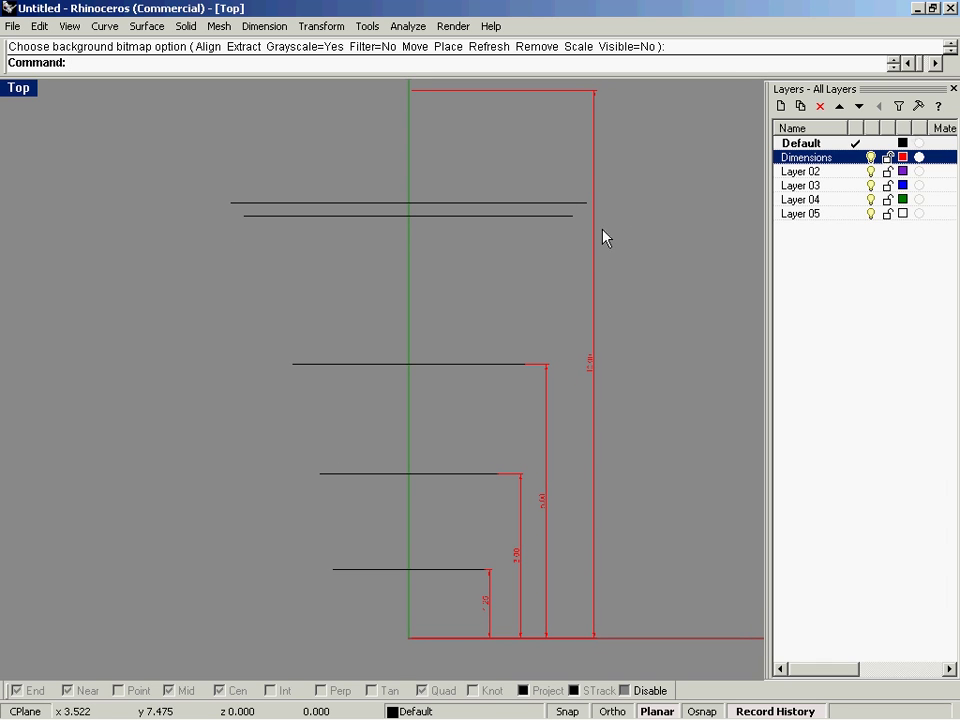
{"action": "right_click_drag", "start_coordinate": [467, 389], "coordinate": [471, 300]}
{"action": "right_click_drag", "start_coordinate": [470, 296], "coordinate": [470, 286], "text": "ctrl"}
{"action": "right_click_drag", "start_coordinate": [478, 373], "coordinate": [464, 316]}
{"action": "right_click_drag", "start_coordinate": [470, 385], "coordinate": [470, 352], "text": "ctrl"}
{"action": "mouse_move", "coordinate": [482, 424]}
{"action": "right_mouse_down"}
{"action": "mouse_move", "coordinate": [484, 341]}
{"action": "mouse_move", "coordinate": [478, 373]}
{"action": "right_mouse_up"}
{"action": "scroll", "coordinate": [484, 341], "scroll_direction": "up", "scroll_amount": 3}
{"action": "left_click", "coordinate": [463, 440]}
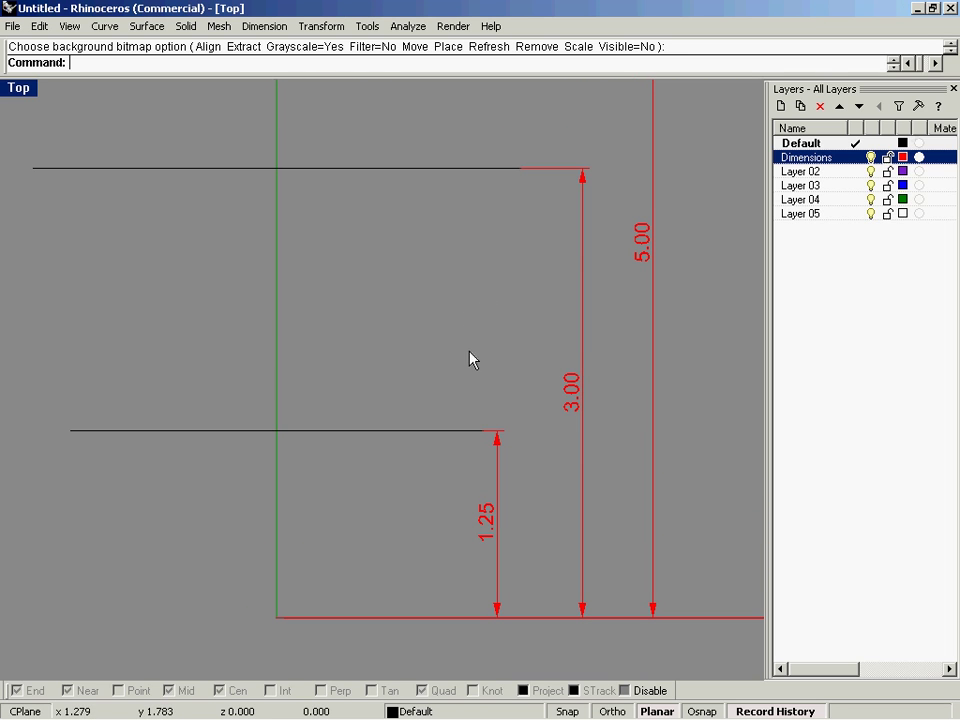
{"action": "middle_click", "coordinate": [471, 358]}
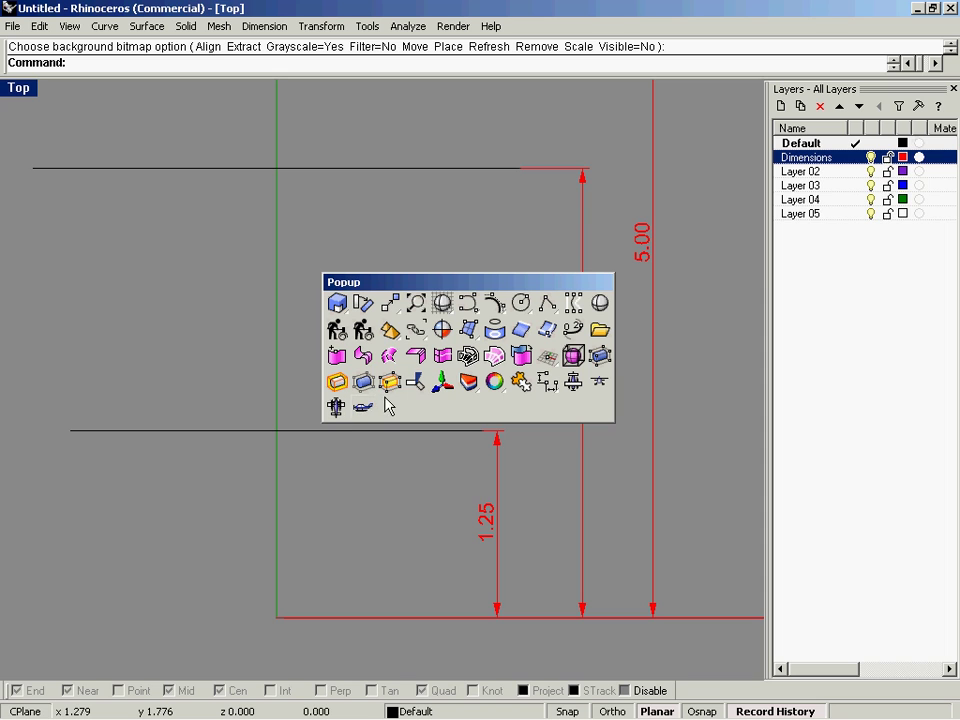
{"action": "left_click", "coordinate": [541, 390]}
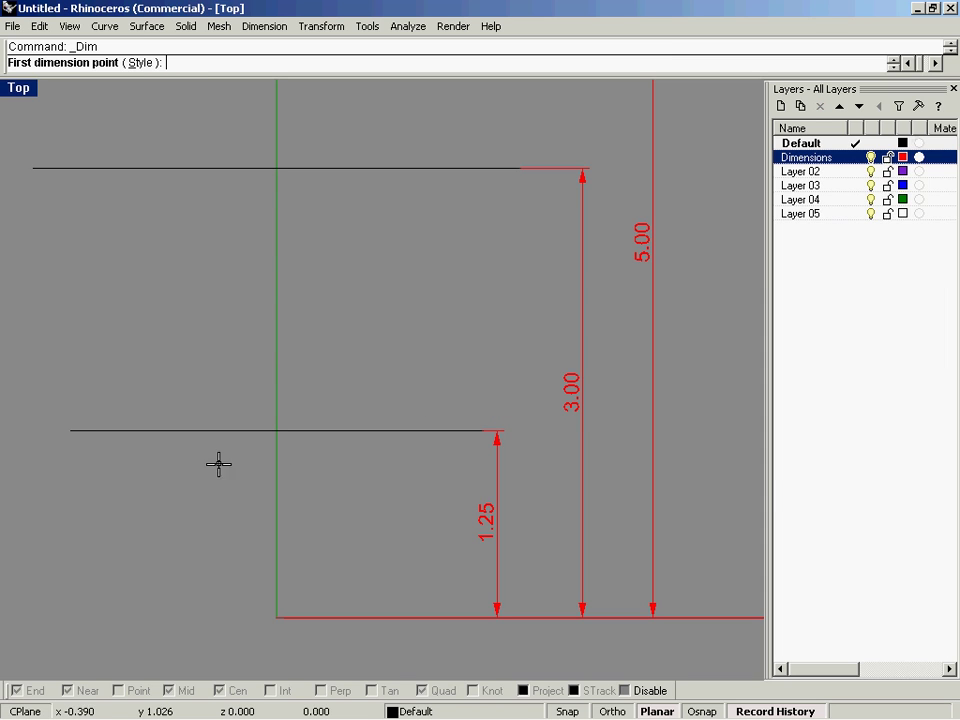
{"action": "left_click", "coordinate": [70, 430]}
{"action": "left_click", "coordinate": [486, 429]}
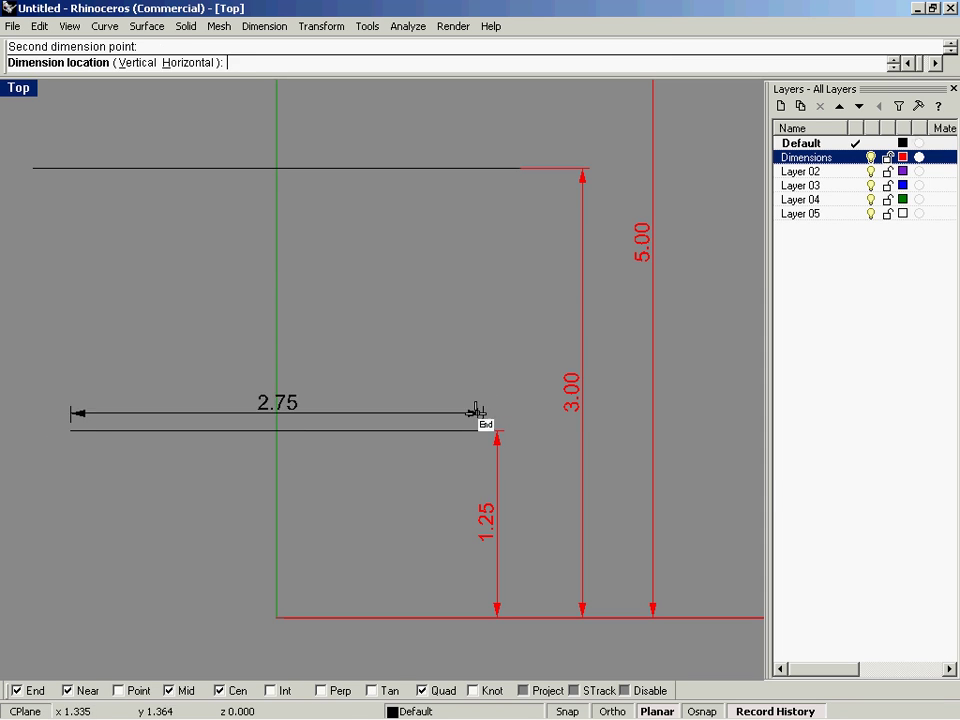
{"action": "left_click", "coordinate": [439, 381]}
Dimension the full width of the guide line at the 3.00 height, placing the dimension above the line.
{"action": "right_click_drag", "start_coordinate": [439, 335], "coordinate": [450, 374]}
{"action": "scroll", "coordinate": [432, 459], "scroll_direction": "down", "scroll_amount": 3}
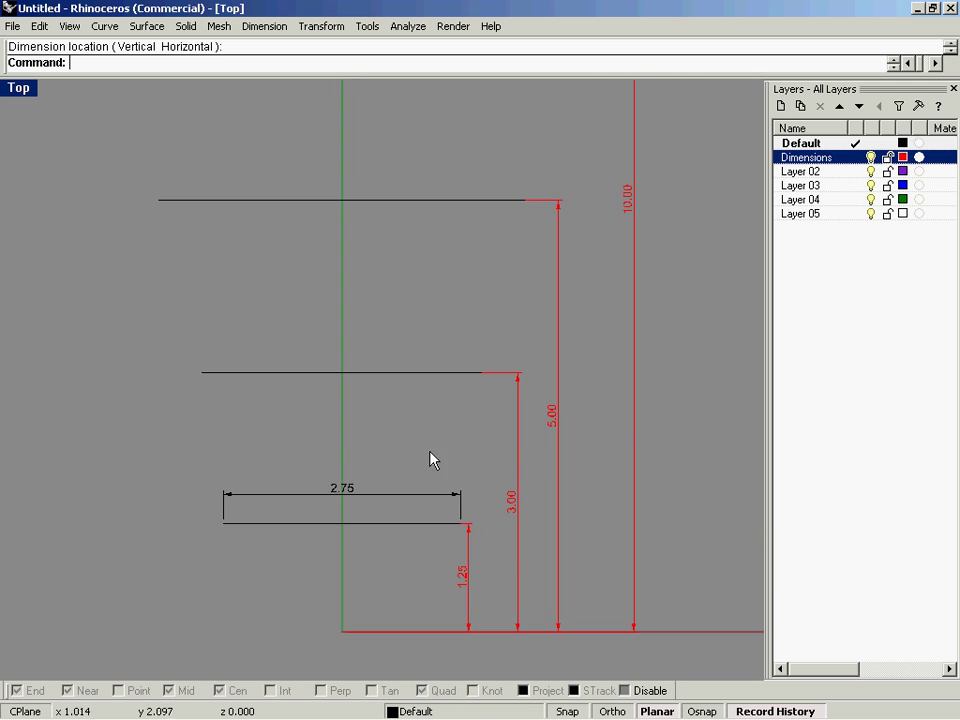
{"action": "right_click", "coordinate": [240, 465]}
{"action": "left_click", "coordinate": [202, 372]}
{"action": "left_click", "coordinate": [482, 372]}
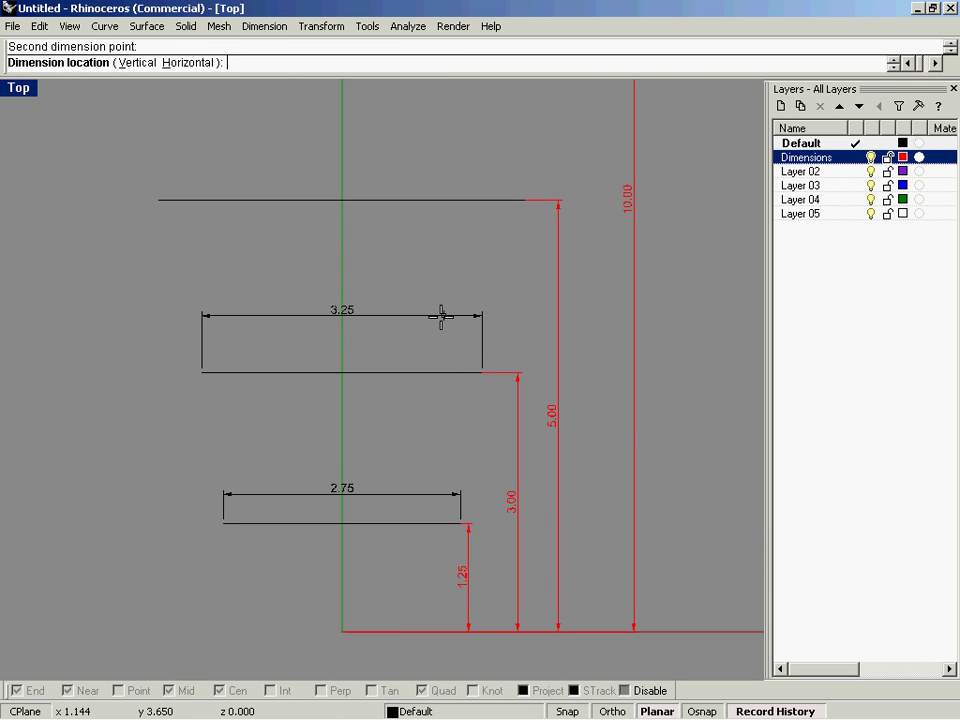
{"action": "left_click", "coordinate": [440, 322]}
Dimension the full width of the guide line at the 5.00 height, placing the dimension above the line.
{"action": "right_click_drag", "start_coordinate": [432, 312], "coordinate": [452, 424]}
{"action": "scroll", "coordinate": [452, 424], "scroll_direction": "down", "scroll_amount": 2}
{"action": "right_click_drag", "start_coordinate": [392, 405], "coordinate": [364, 515]}
{"action": "right_click", "coordinate": [245, 478]}
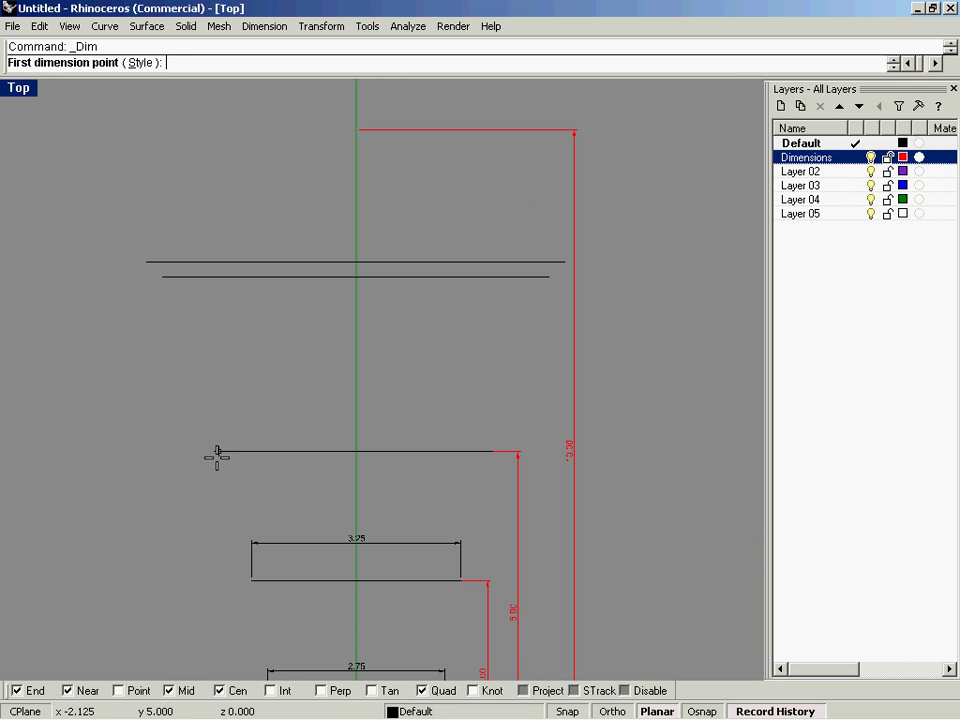
{"action": "left_click", "coordinate": [217, 457]}
{"action": "left_click", "coordinate": [488, 450]}
{"action": "left_click", "coordinate": [420, 427]}
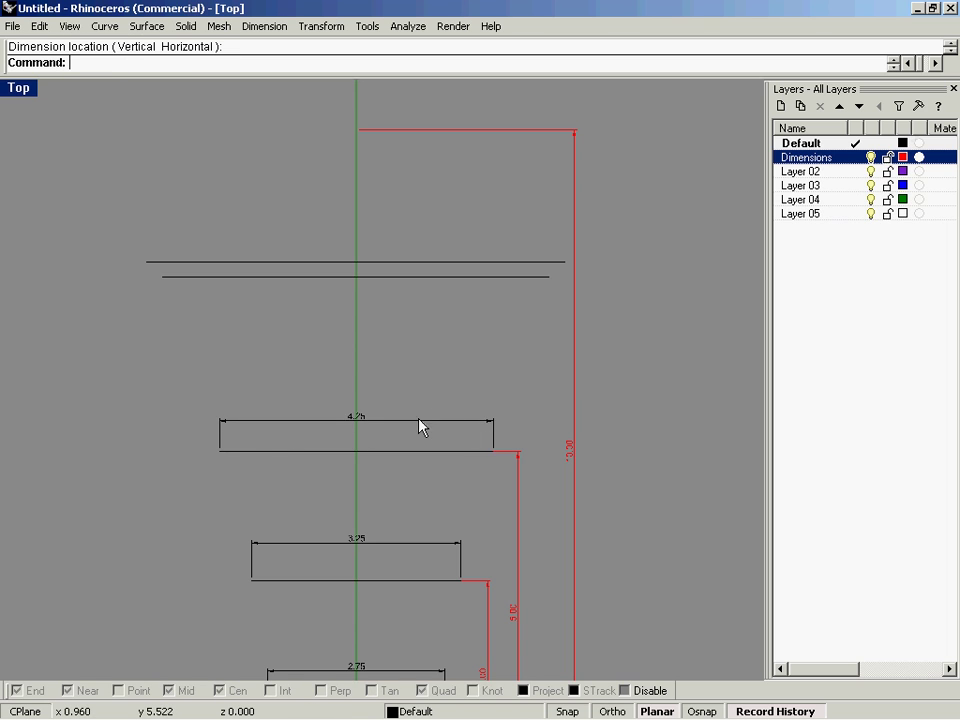
Dimension the shorter of the two closely spaced upper guide lines, placing the dimension below it.
{"action": "right_click_drag", "start_coordinate": [374, 393], "coordinate": [390, 417]}
{"action": "right_click_drag", "start_coordinate": [390, 417], "coordinate": [422, 467], "text": "ctrl"}
{"action": "right_click_drag", "start_coordinate": [377, 391], "coordinate": [395, 479]}
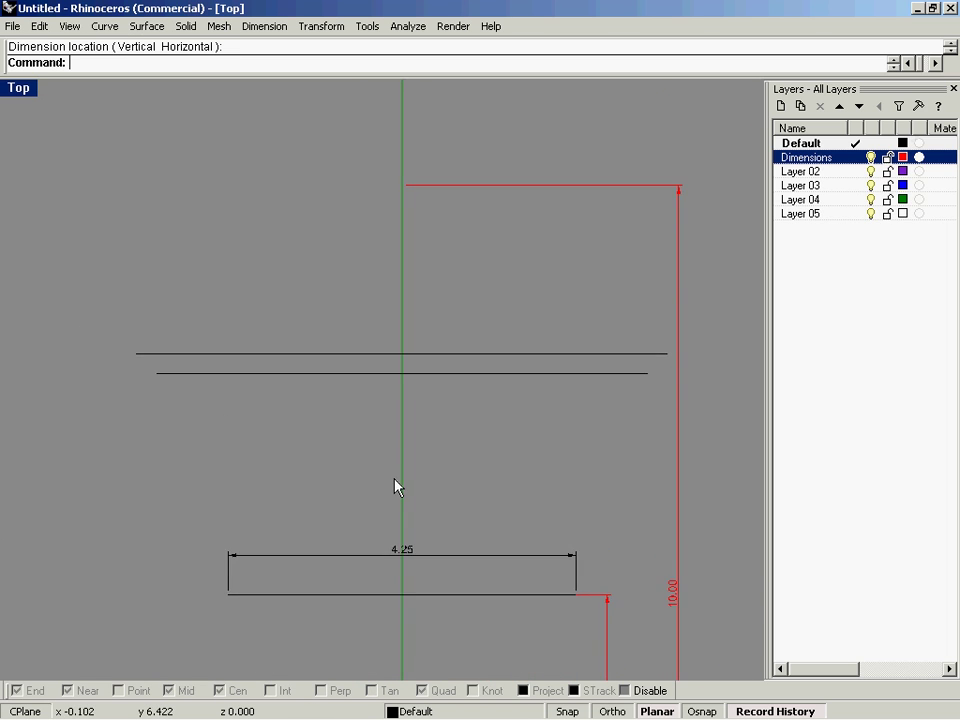
{"action": "scroll", "coordinate": [395, 487], "scroll_direction": "up", "scroll_amount": 1}
{"action": "right_click", "coordinate": [118, 369]}
{"action": "left_click", "coordinate": [80, 338]}
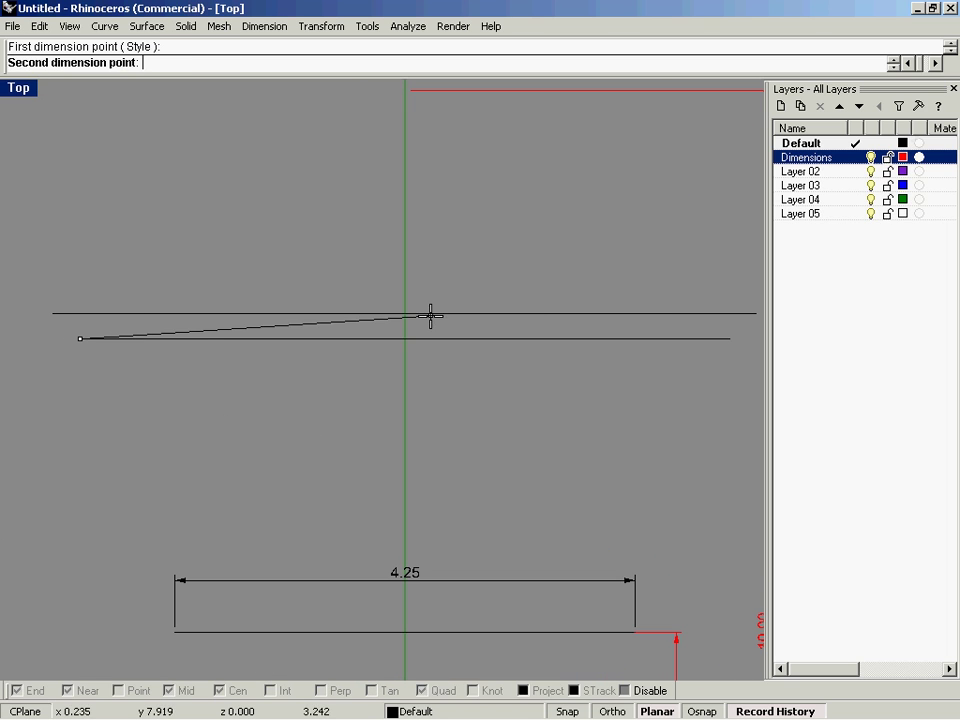
{"action": "left_click", "coordinate": [730, 338]}
{"action": "left_click", "coordinate": [535, 370]}
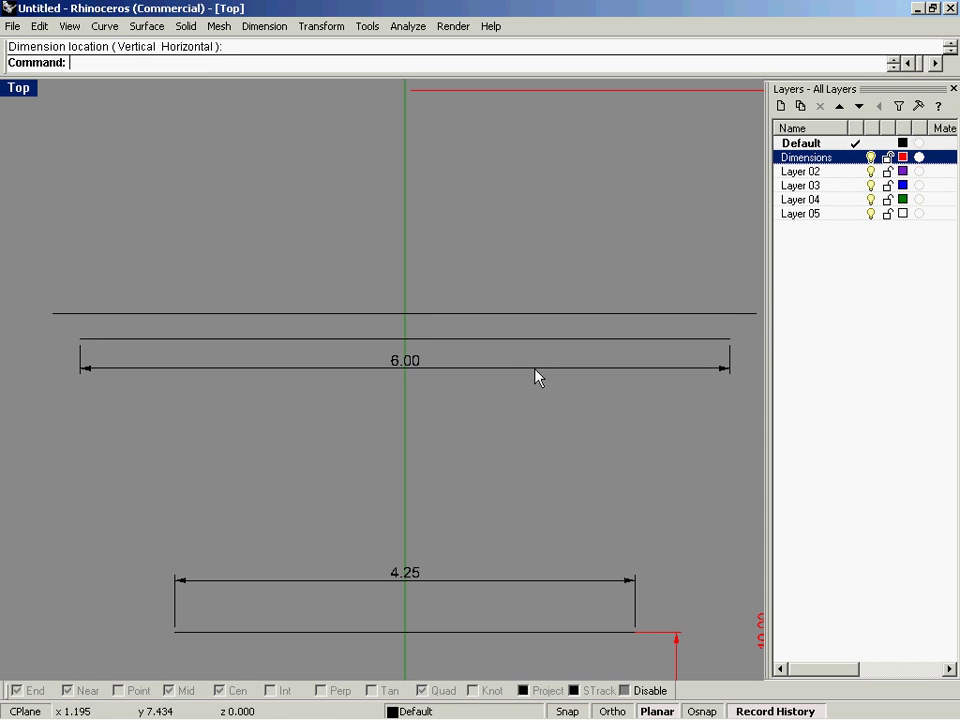
Dimension the longer, uppermost guide line from end to end, placing the dimension above it.
{"action": "right_click_drag", "start_coordinate": [440, 408], "coordinate": [403, 469]}
{"action": "scroll", "coordinate": [401, 467], "scroll_direction": "down", "scroll_amount": 1}
{"action": "right_click", "coordinate": [197, 467]}
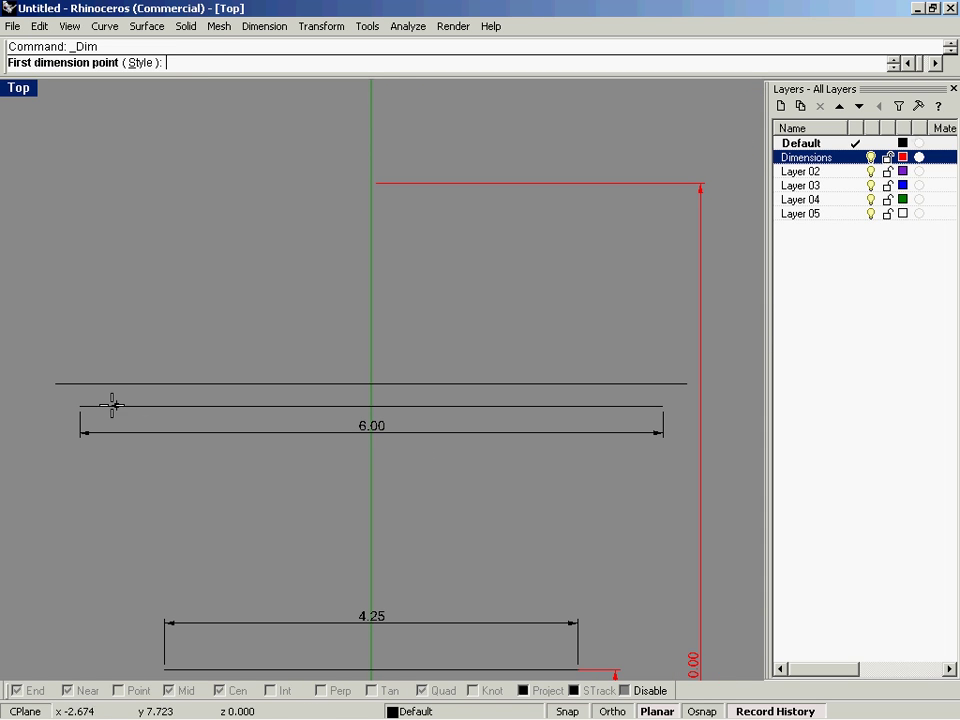
{"action": "left_click", "coordinate": [55, 382]}
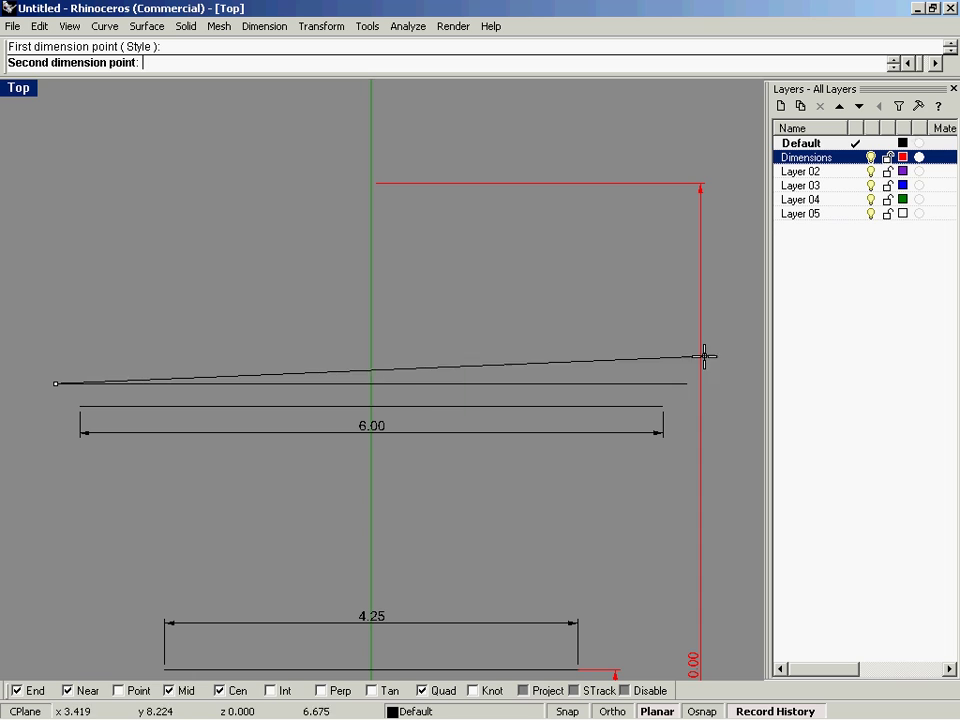
{"action": "left_click", "coordinate": [690, 386]}
{"action": "left_click", "coordinate": [610, 346]}
Show the background bitmap again in the Top view.
{"action": "scroll", "coordinate": [380, 378], "scroll_direction": "down", "scroll_amount": 5}
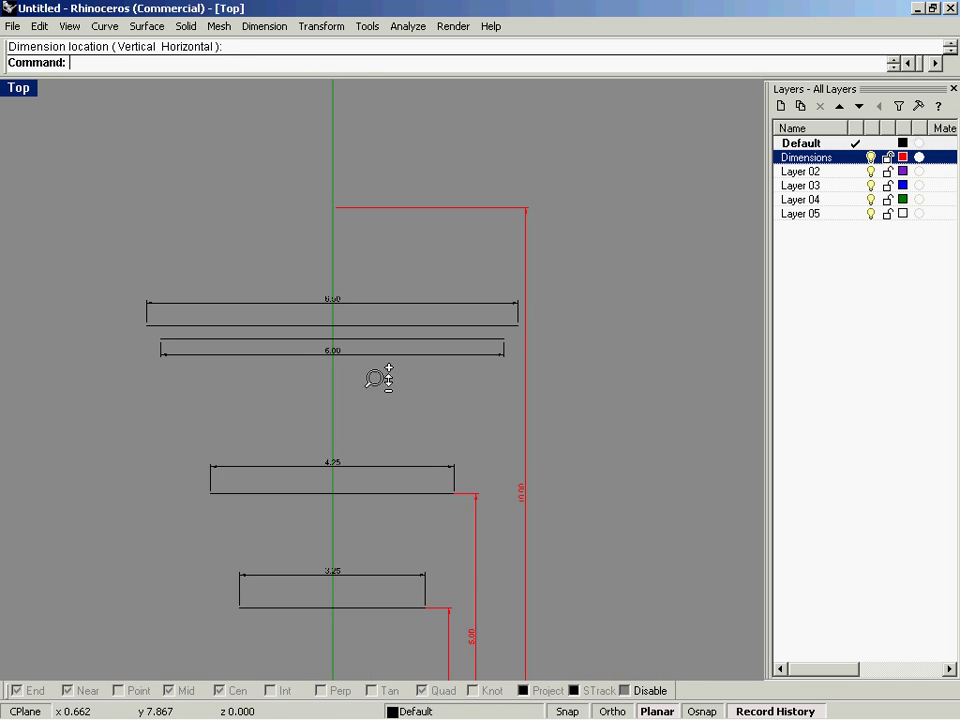
{"action": "mouse_move", "coordinate": [375, 378]}
{"action": "right_mouse_down", "text": "ctrl"}
{"action": "mouse_move", "coordinate": [356, 366]}
{"action": "mouse_move", "coordinate": [357, 380]}
{"action": "right_mouse_up", "text": "ctrl"}
{"action": "right_click_drag", "start_coordinate": [357, 380], "coordinate": [325, 292]}
{"action": "right_click_drag", "start_coordinate": [325, 292], "coordinate": [322, 277], "text": "ctrl"}
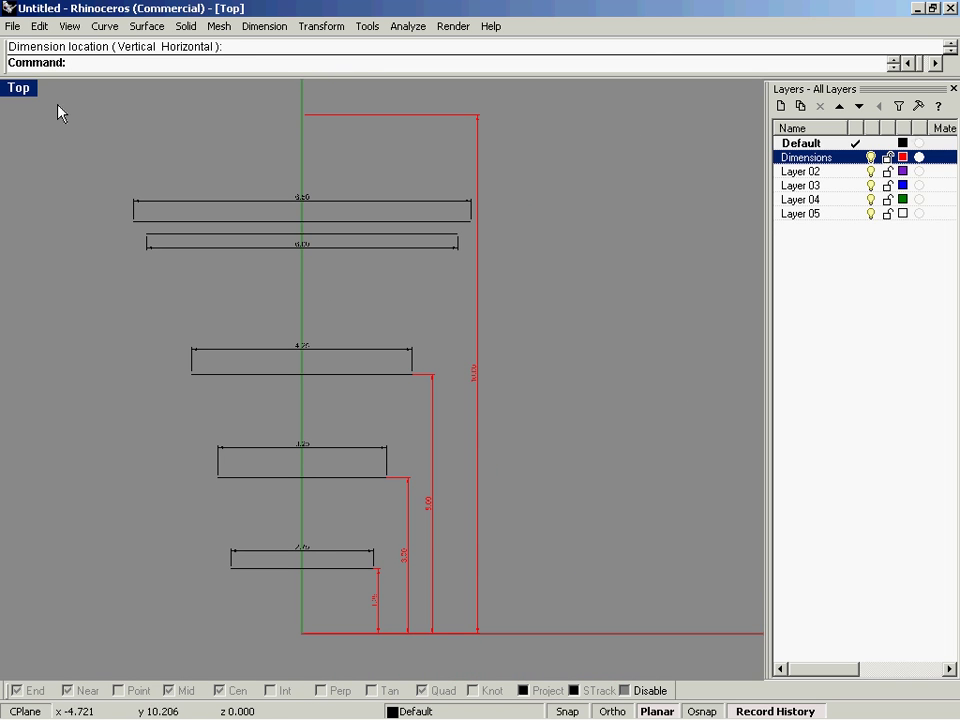
{"action": "left_click", "coordinate": [20, 88]}
{"action": "mouse_move", "coordinate": [60, 356]}
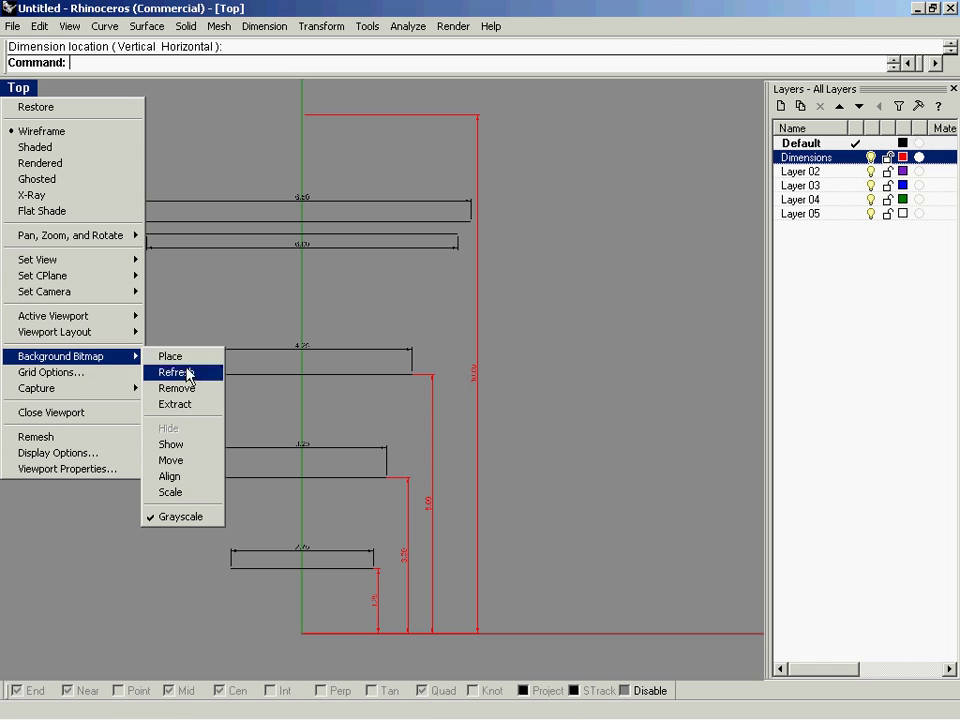
{"action": "left_click", "coordinate": [188, 448]}
Compare the width and height labels on the reference bitmap with the dimensioned guide lines.
{"action": "scroll", "coordinate": [372, 288], "scroll_direction": "up", "scroll_amount": 3}
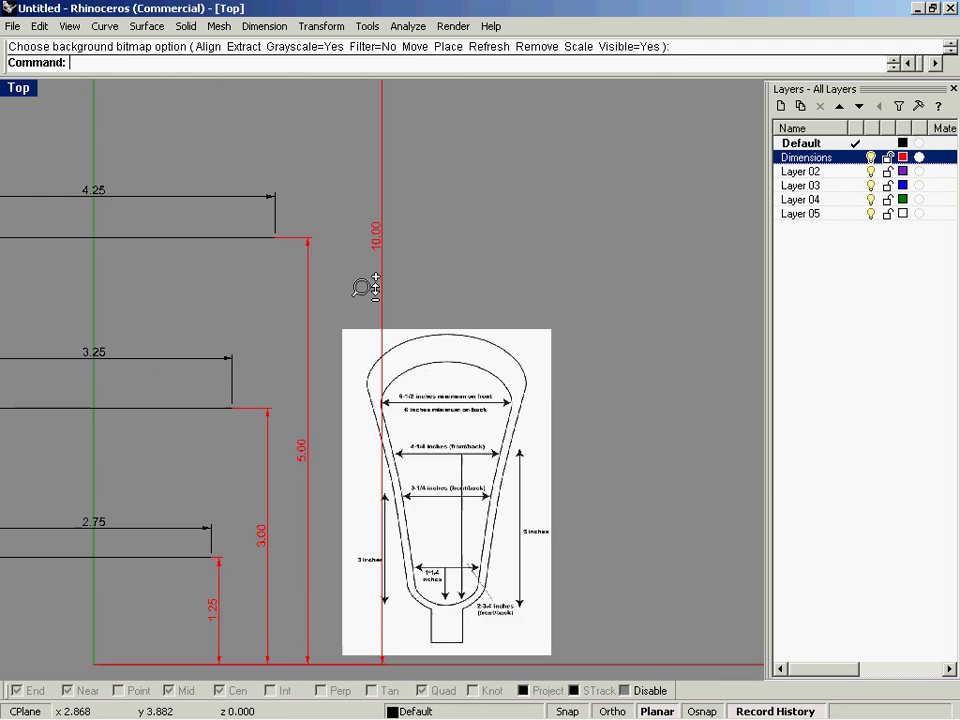
{"action": "scroll", "coordinate": [362, 288], "scroll_direction": "up", "scroll_amount": 2}
{"action": "scroll", "coordinate": [386, 240], "scroll_direction": "up", "scroll_amount": 2}
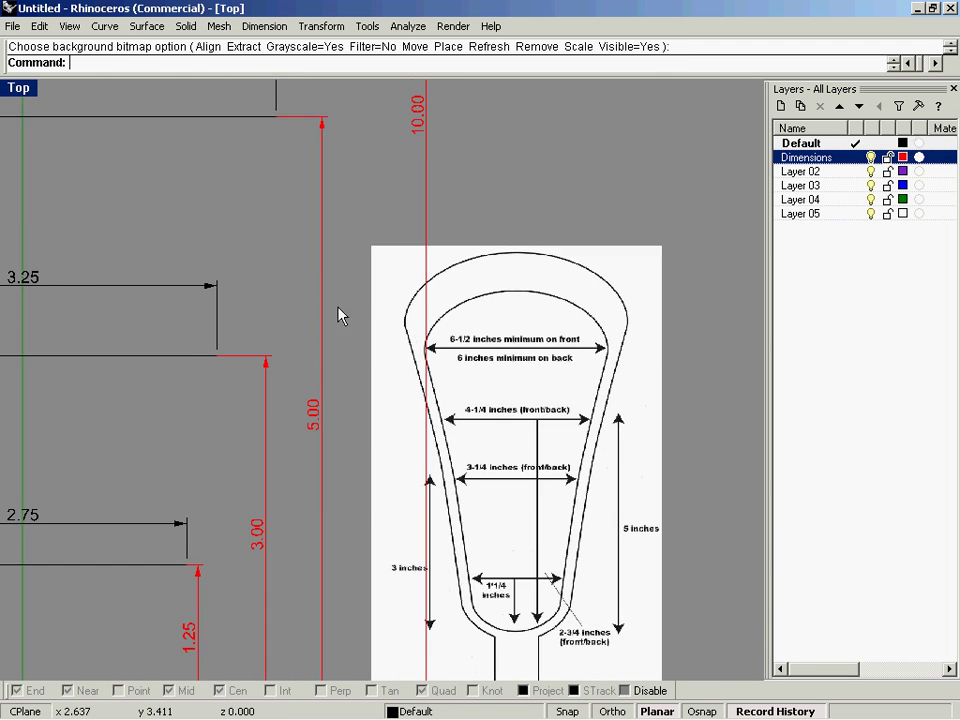
{"action": "right_click_drag", "start_coordinate": [270, 300], "coordinate": [467, 387]}
{"action": "right_click_drag", "start_coordinate": [370, 274], "coordinate": [393, 375]}
{"action": "scroll", "coordinate": [400, 305], "scroll_direction": "down", "scroll_amount": 3}
{"action": "scroll", "coordinate": [272, 259], "scroll_direction": "down", "scroll_amount": 2}
{"action": "right_click_drag", "start_coordinate": [478, 387], "coordinate": [515, 360]}
{"action": "right_click_drag", "start_coordinate": [515, 360], "coordinate": [507, 346], "text": "ctrl"}
{"action": "right_click_drag", "start_coordinate": [485, 336], "coordinate": [519, 330]}
{"action": "right_click_drag", "start_coordinate": [469, 405], "coordinate": [456, 340]}
{"action": "scroll", "coordinate": [456, 340], "scroll_direction": "down", "scroll_amount": 1}
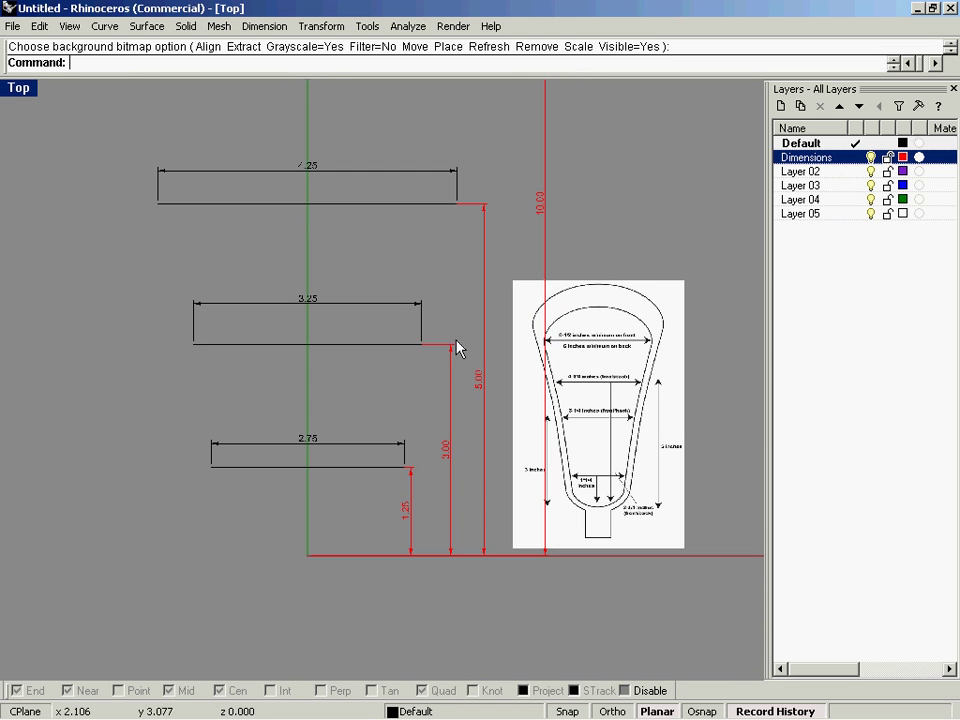
Switch to the Lacrosse Dimension Cheat Sheet in Windows Picture and Fax Viewer, read the ball circumference rule, and return to Rhinoceros.
{"action": "key", "text": "alt+Tab"}
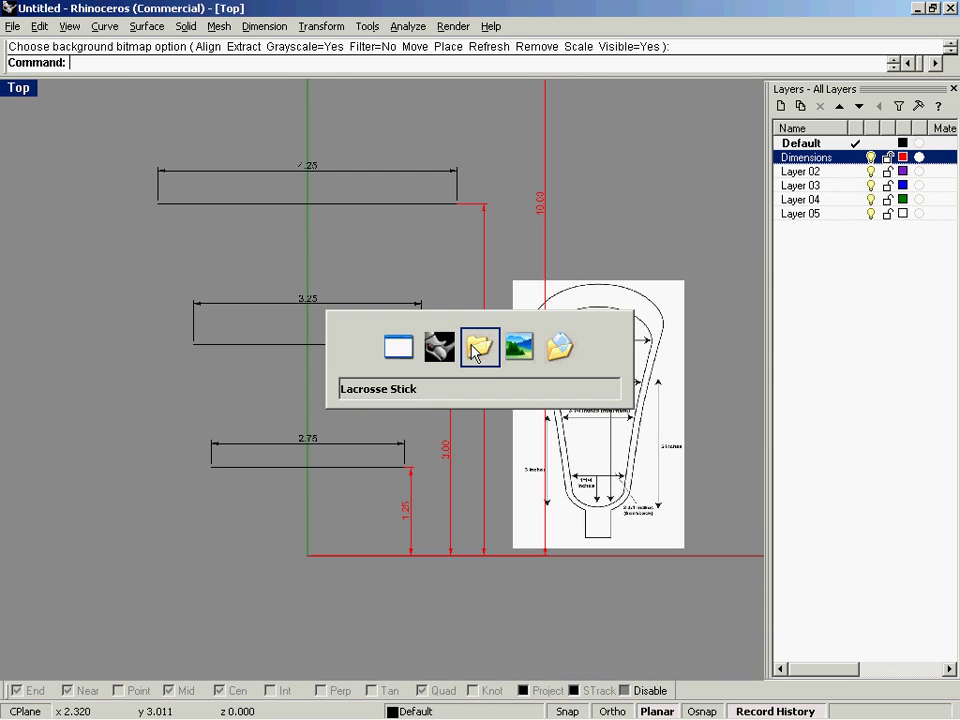
{"action": "key", "text": "alt+Tab"}
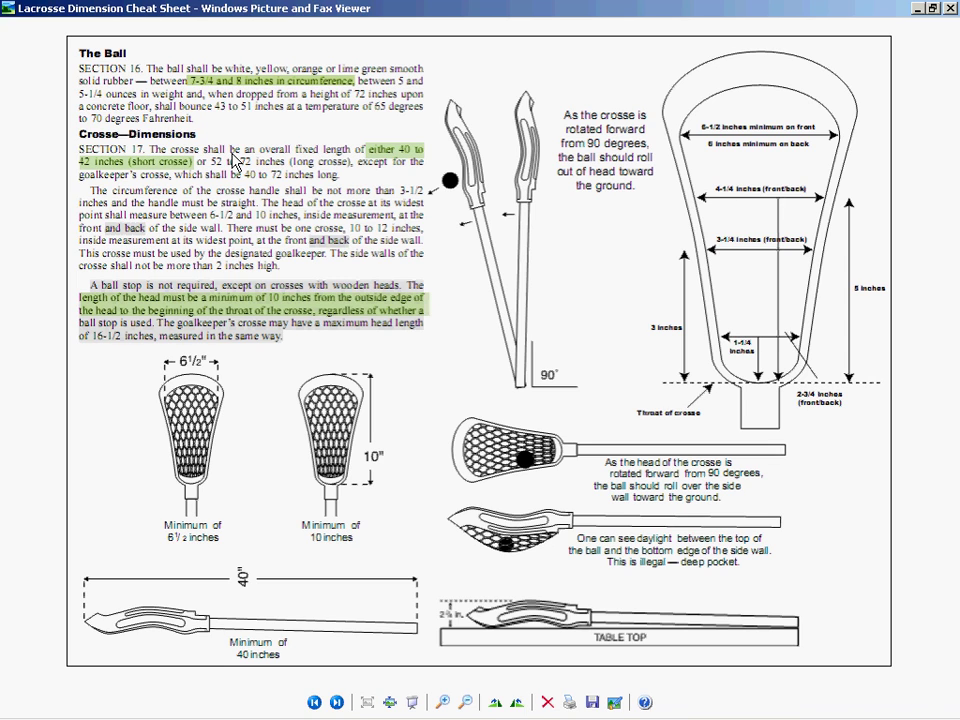
{"action": "key", "text": "alt+Tab"}
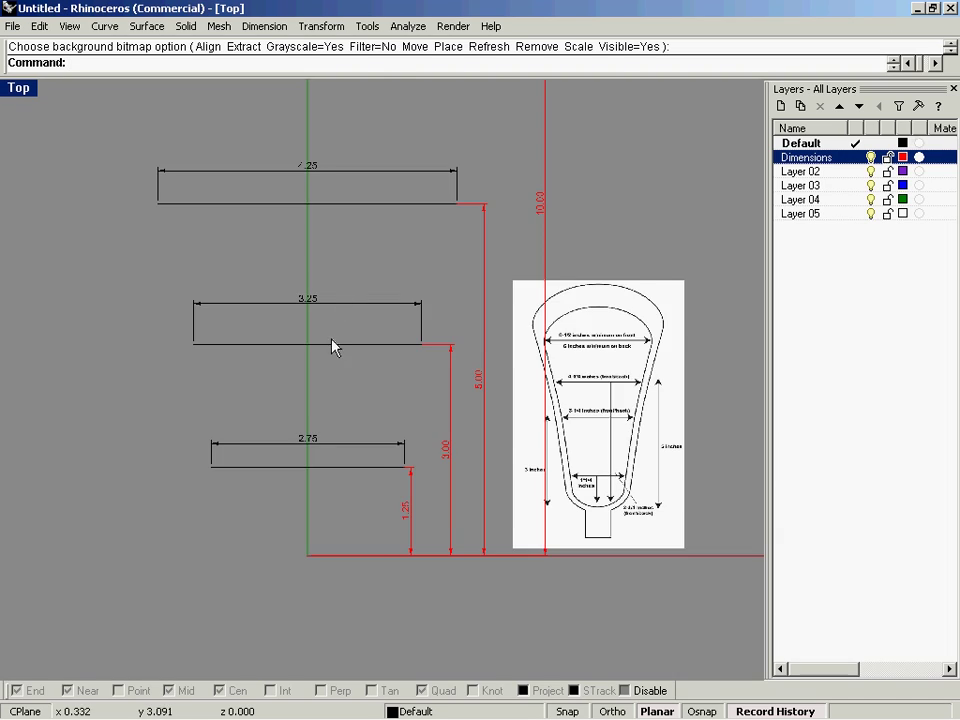
Draw a circle centred on the midpoint of the lowest guide line with a diameter of 56/22.
{"action": "mouse_move", "coordinate": [332, 342]}
{"action": "right_mouse_down"}
{"action": "mouse_move", "coordinate": [335, 320]}
{"action": "mouse_move", "coordinate": [347, 338]}
{"action": "right_mouse_up"}
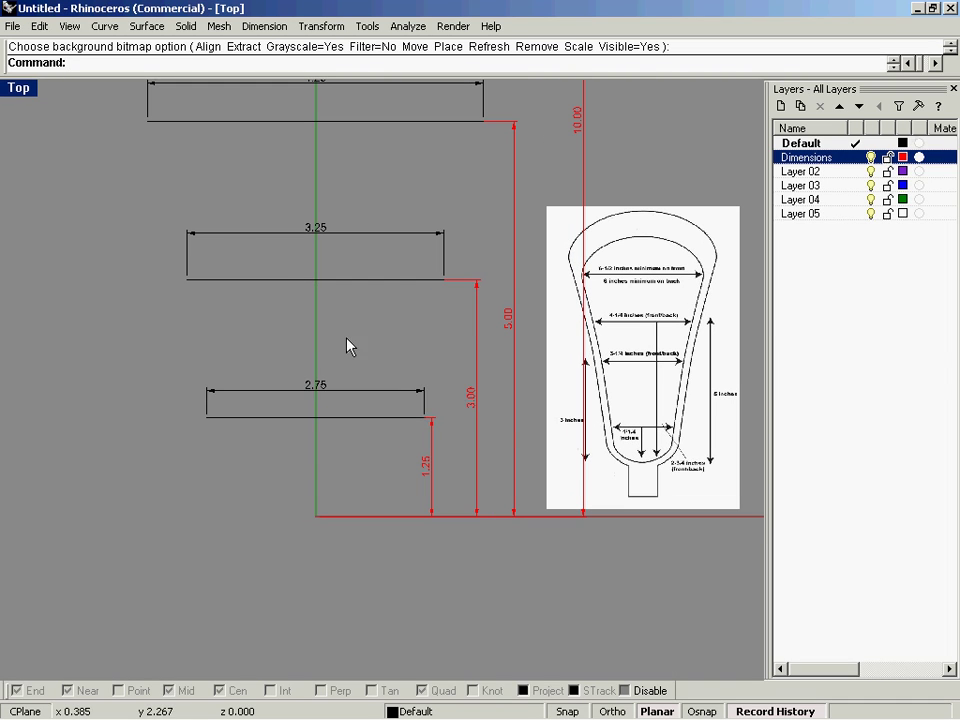
{"action": "middle_click", "coordinate": [349, 346]}
{"action": "left_click", "coordinate": [398, 283]}
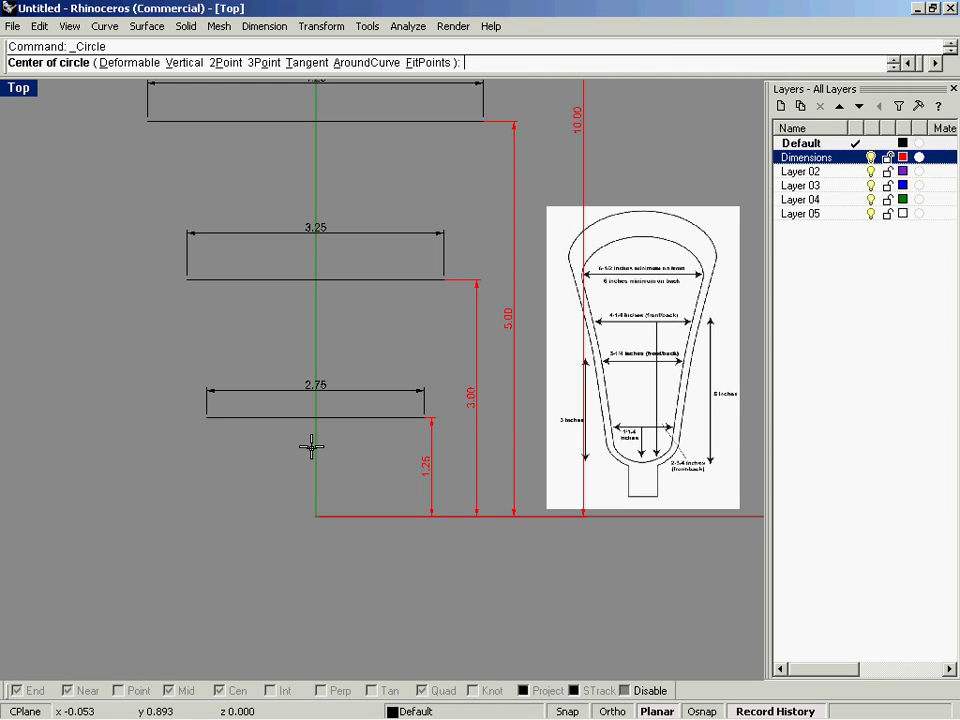
{"action": "left_click", "coordinate": [313, 414]}
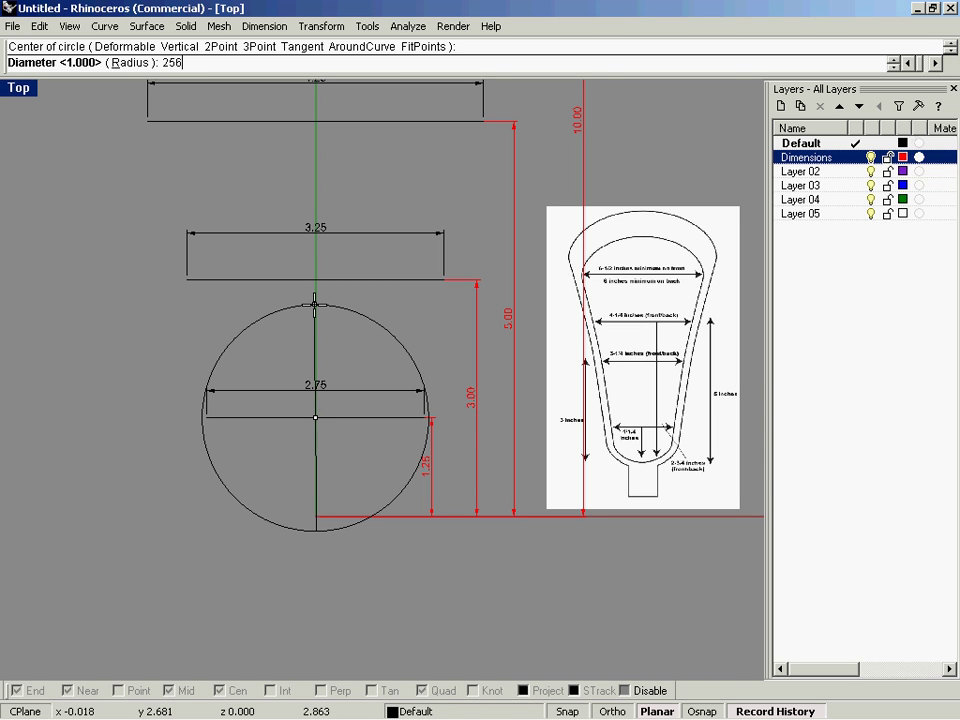
{"action": "key", "text": "BackSpace"}
{"action": "key", "text": "BackSpace"}
{"action": "key", "text": "BackSpace"}
{"action": "key", "text": "Return"}
Move the circle from its lowest quadrant point to the origin so it rests on the baseline.
{"action": "scroll", "coordinate": [358, 508], "scroll_direction": "up", "scroll_amount": 5}
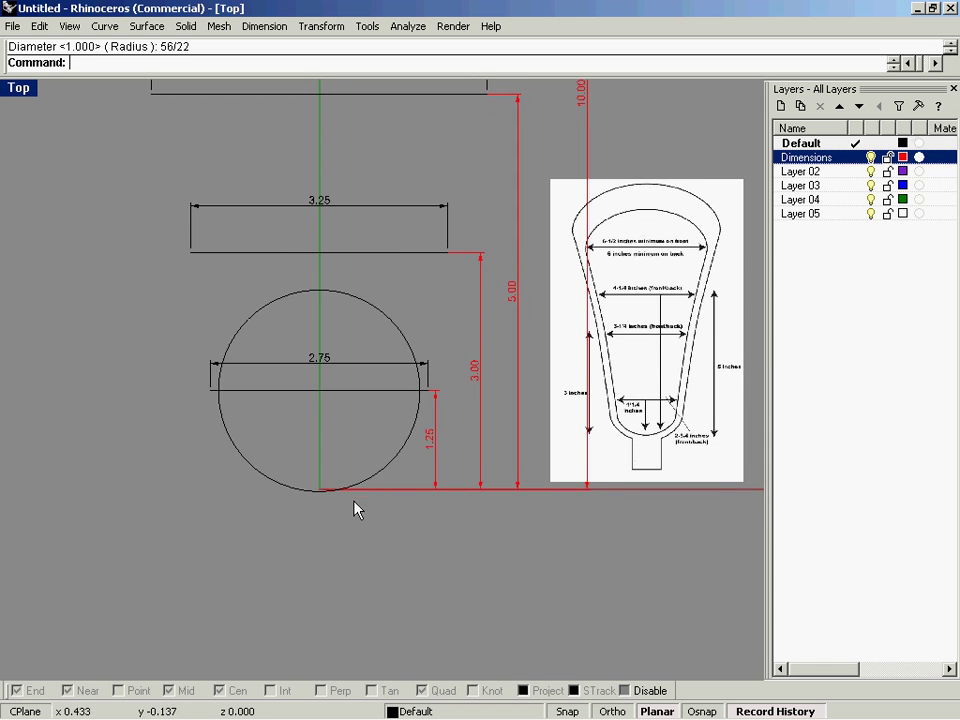
{"action": "middle_click", "coordinate": [300, 392]}
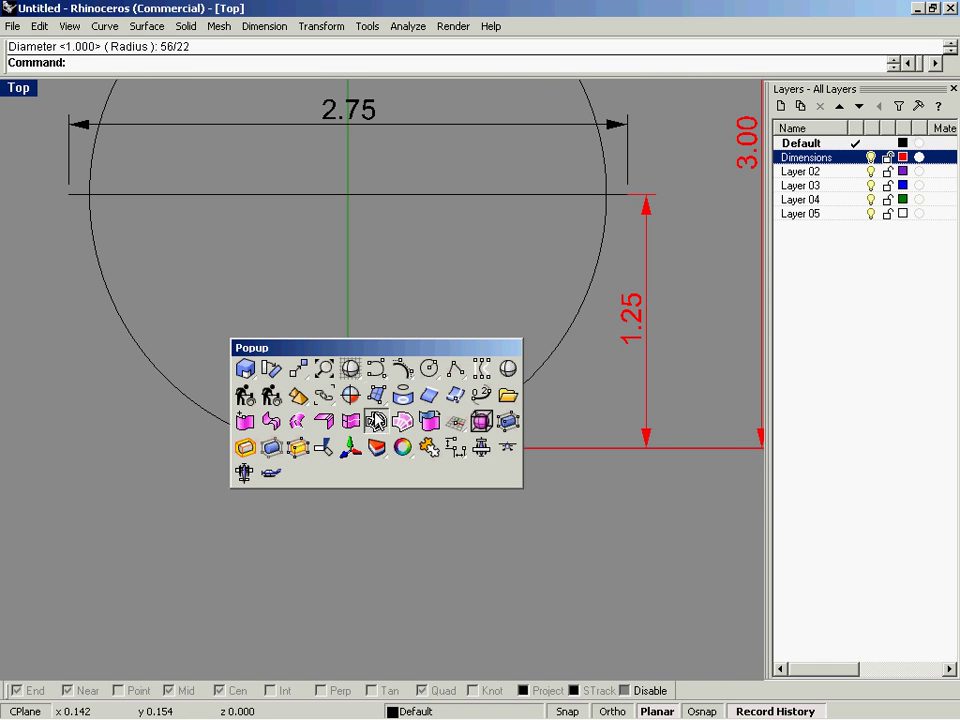
{"action": "left_click", "coordinate": [285, 372]}
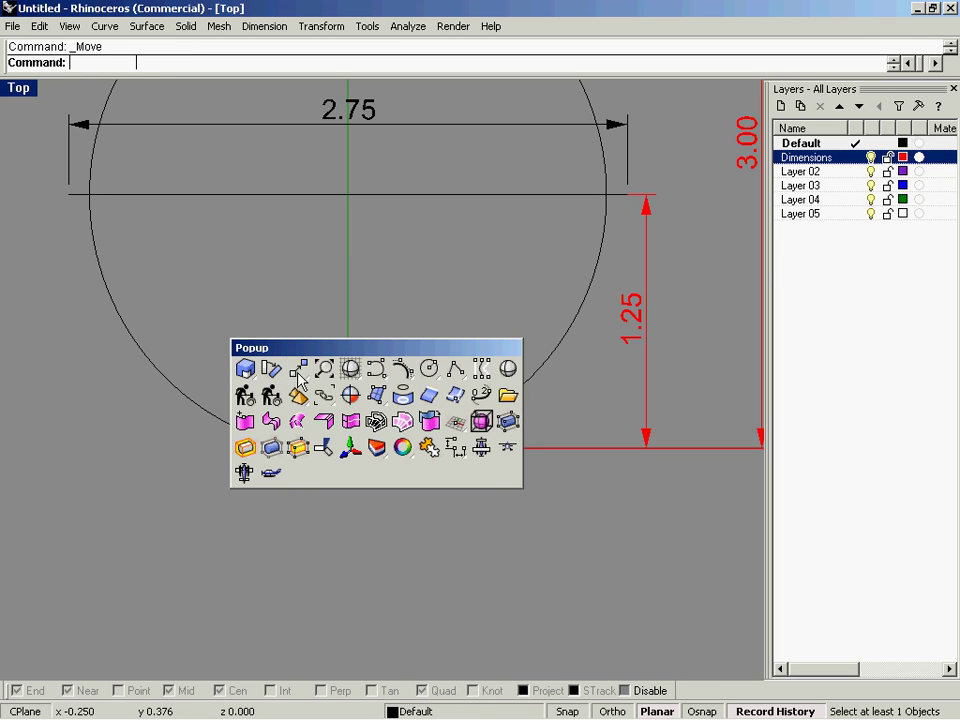
{"action": "left_click", "coordinate": [343, 453]}
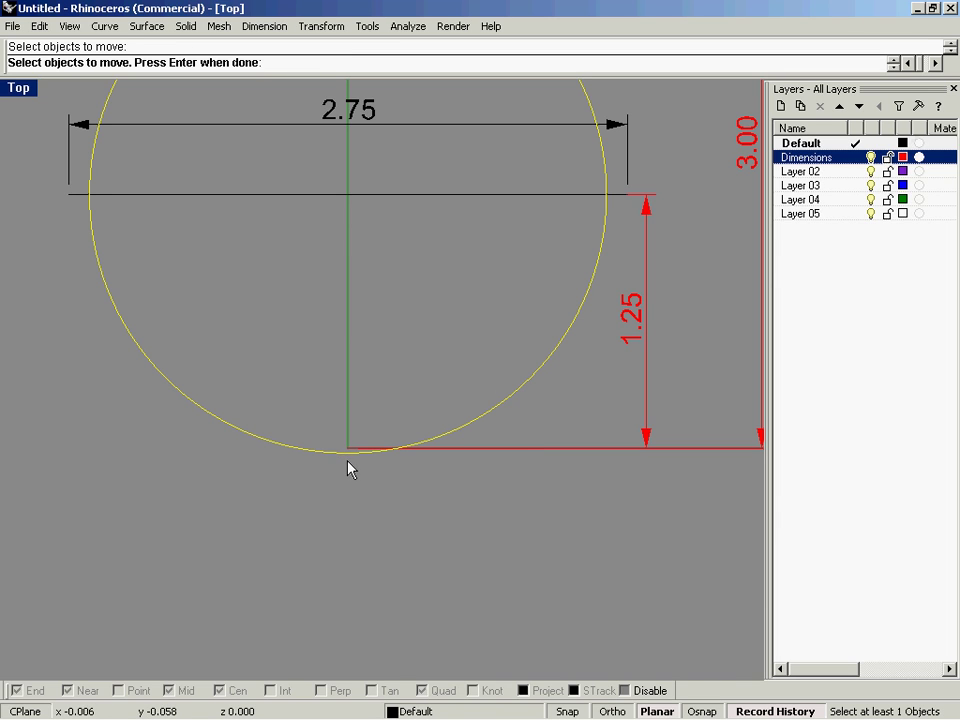
{"action": "key", "text": "Return"}
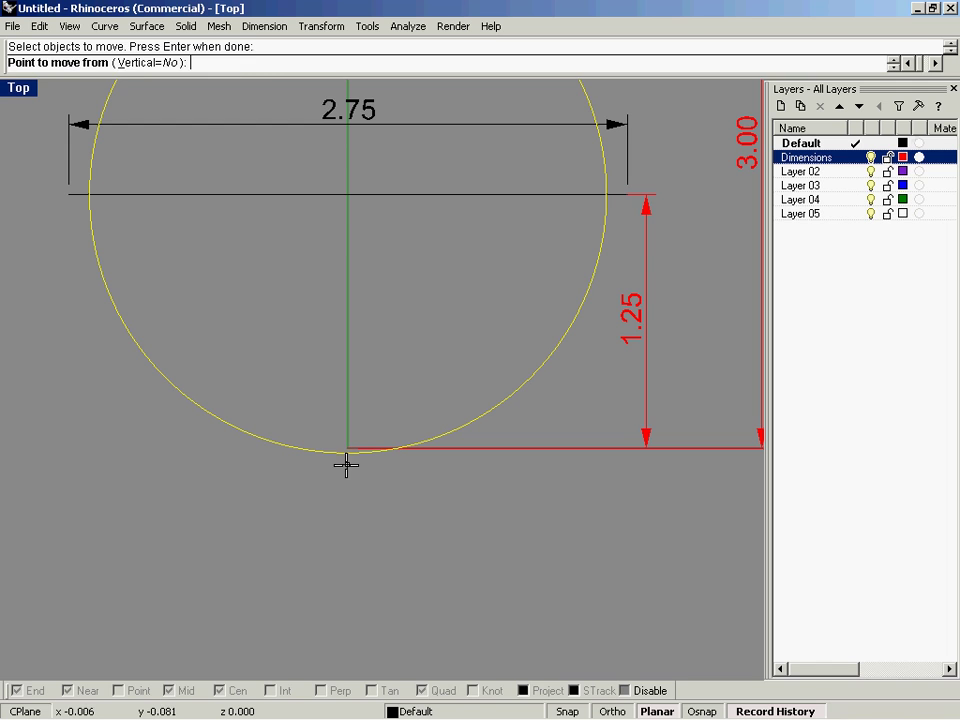
{"action": "left_click", "coordinate": [347, 452]}
{"action": "scroll", "coordinate": [358, 425], "scroll_direction": "up", "scroll_amount": 6}
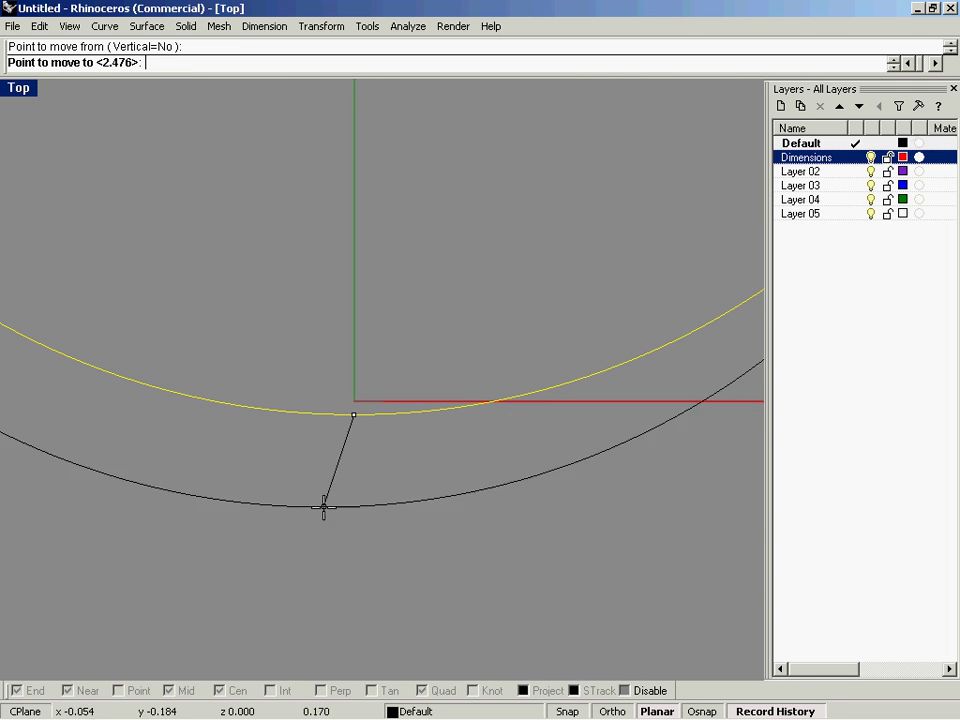
{"action": "left_click", "coordinate": [356, 402]}
{"action": "scroll", "coordinate": [409, 416], "scroll_direction": "down", "scroll_amount": 8}
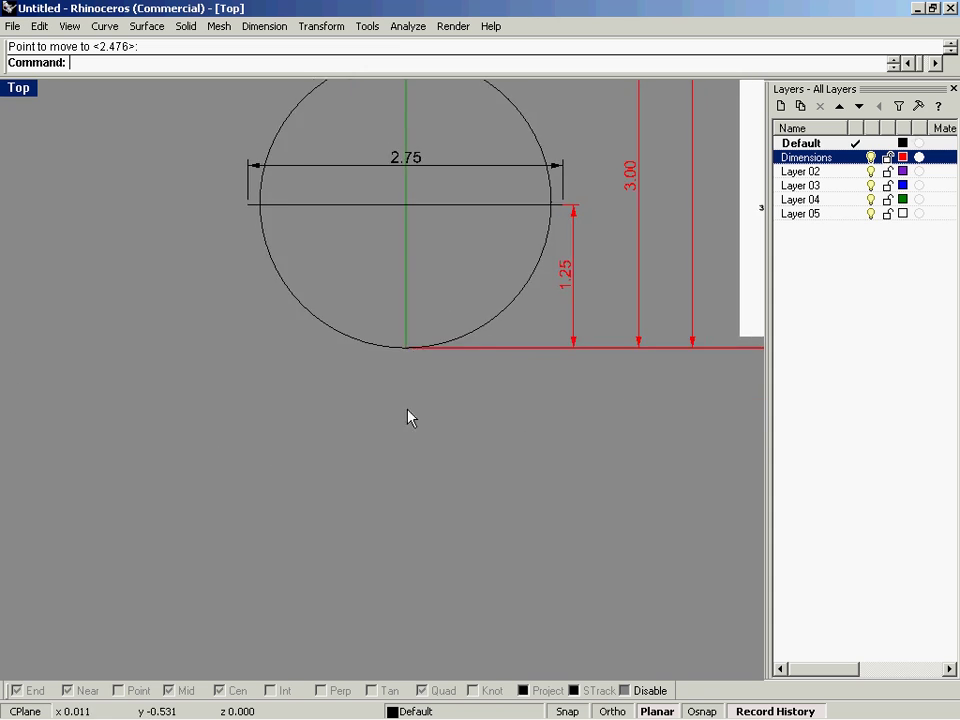
{"action": "scroll", "coordinate": [396, 422], "scroll_direction": "up", "scroll_amount": 3}
{"action": "scroll", "coordinate": [394, 407], "scroll_direction": "down", "scroll_amount": 3}
{"action": "scroll", "coordinate": [395, 380], "scroll_direction": "up", "scroll_amount": 1}
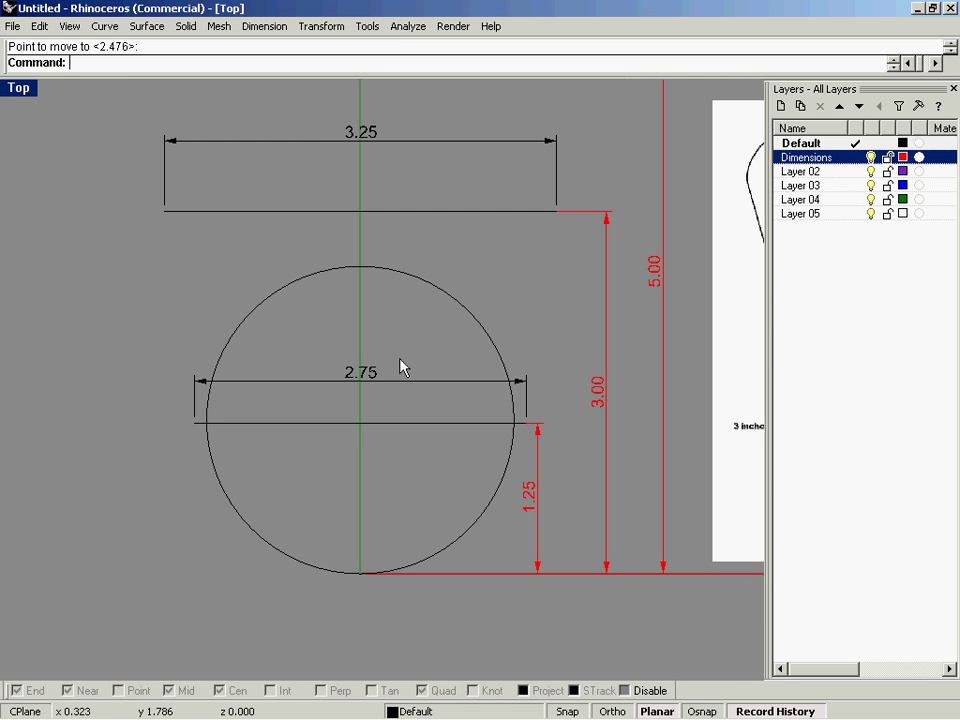
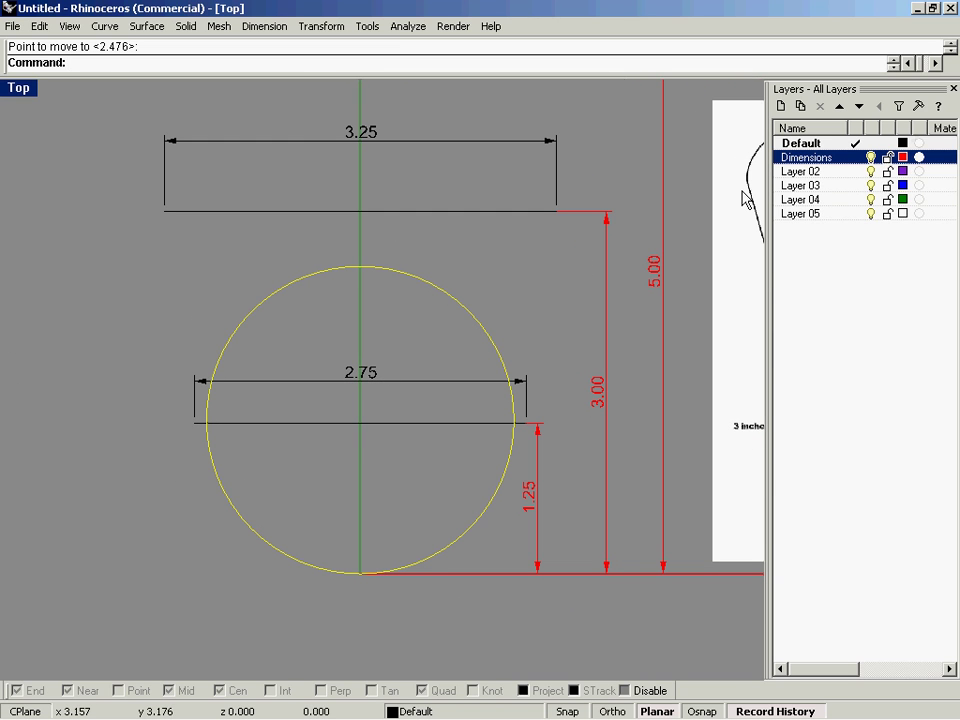
Move the selected ball circle onto Layer 02 and deselect it.
{"action": "left_click", "coordinate": [841, 172]}
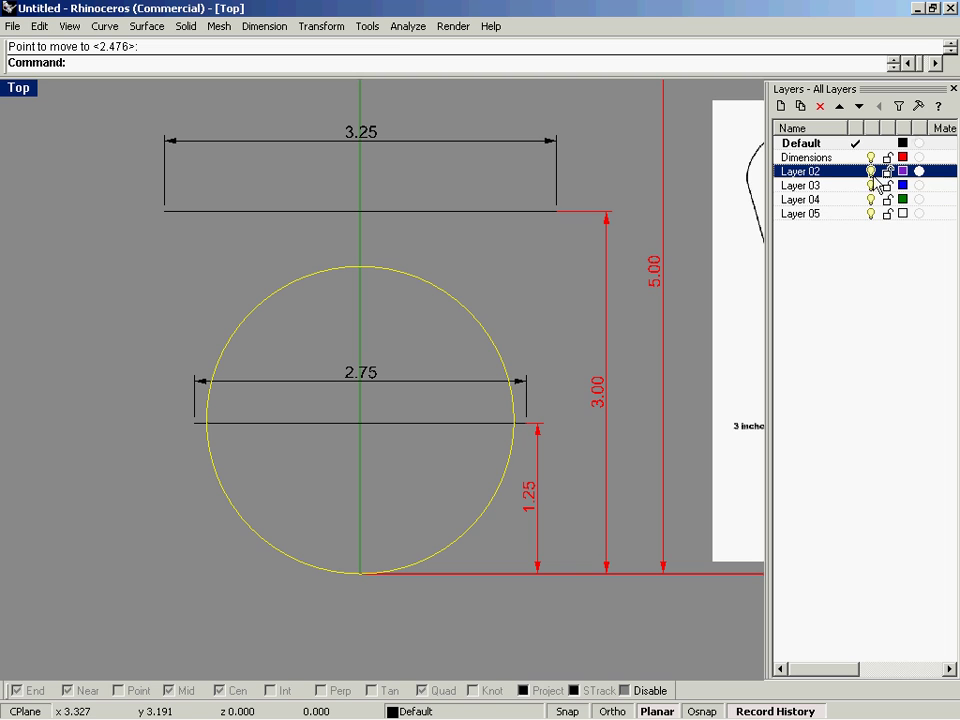
{"action": "right_click", "coordinate": [820, 171]}
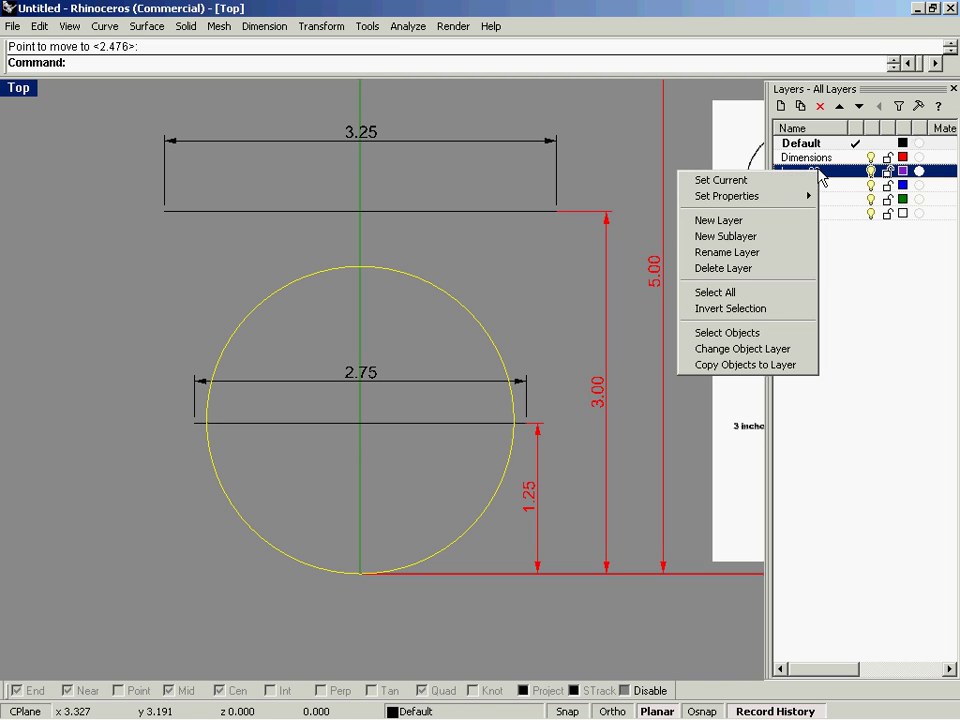
{"action": "left_click", "coordinate": [771, 355]}
{"action": "left_click", "coordinate": [547, 355]}
{"action": "right_click_drag", "start_coordinate": [552, 327], "coordinate": [511, 392]}
{"action": "scroll", "coordinate": [550, 387], "scroll_direction": "down", "scroll_amount": 4}
{"action": "scroll", "coordinate": [557, 362], "scroll_direction": "up", "scroll_amount": 2}
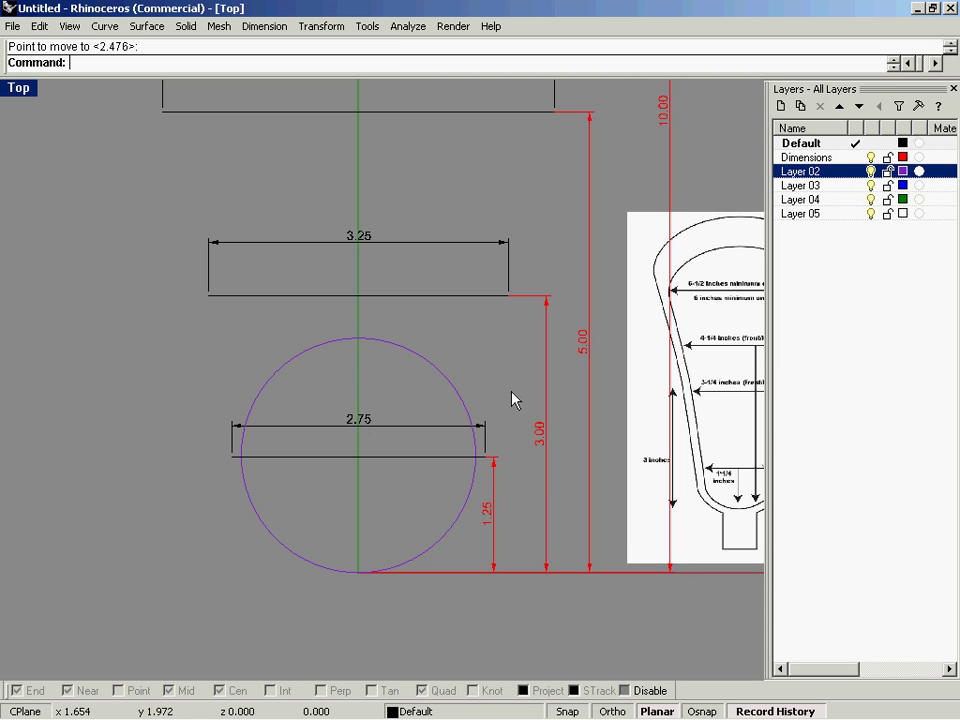
Set the colour of Layer 02 to bright green, checking the ball rule in Windows Picture and Fax Viewer before returning to Rhinoceros.
{"action": "left_click", "coordinate": [902, 172]}
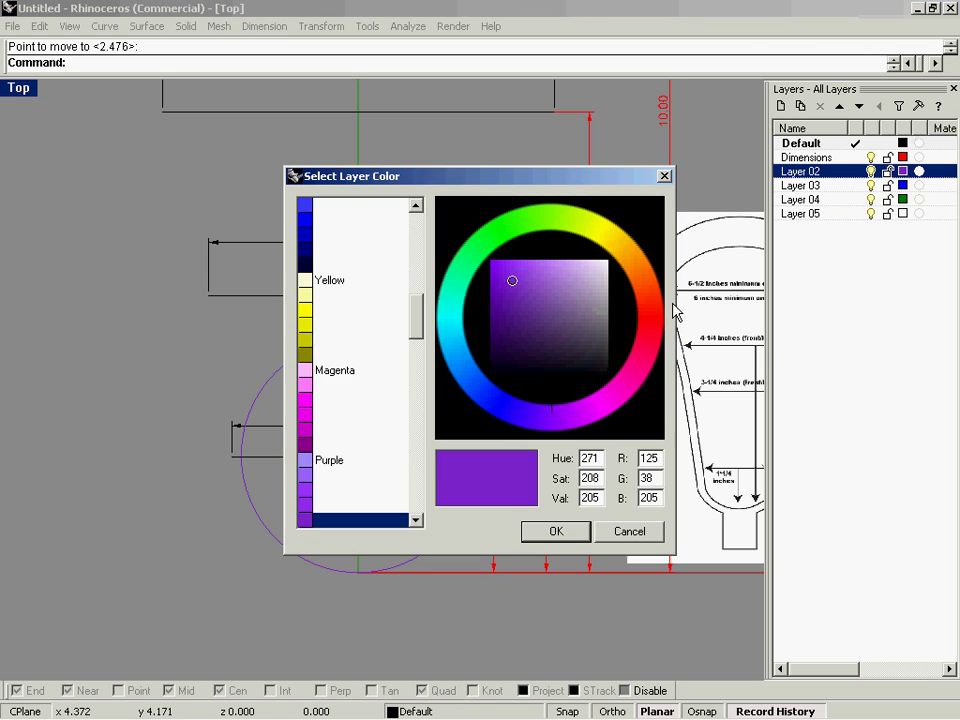
{"action": "key", "text": "alt+Tab"}
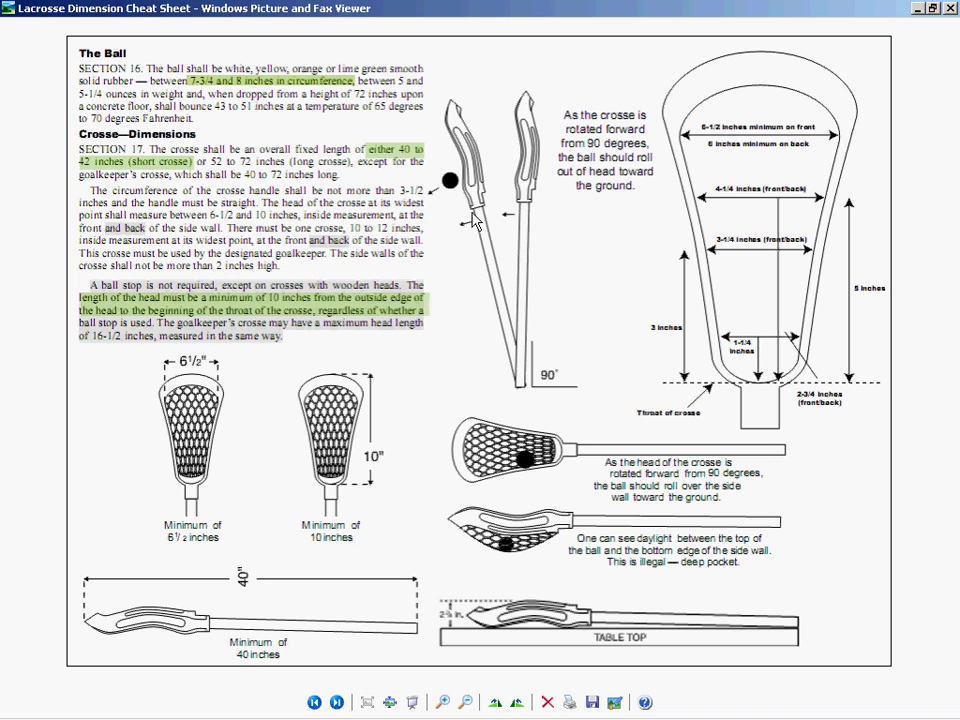
{"action": "key", "text": "alt+Tab"}
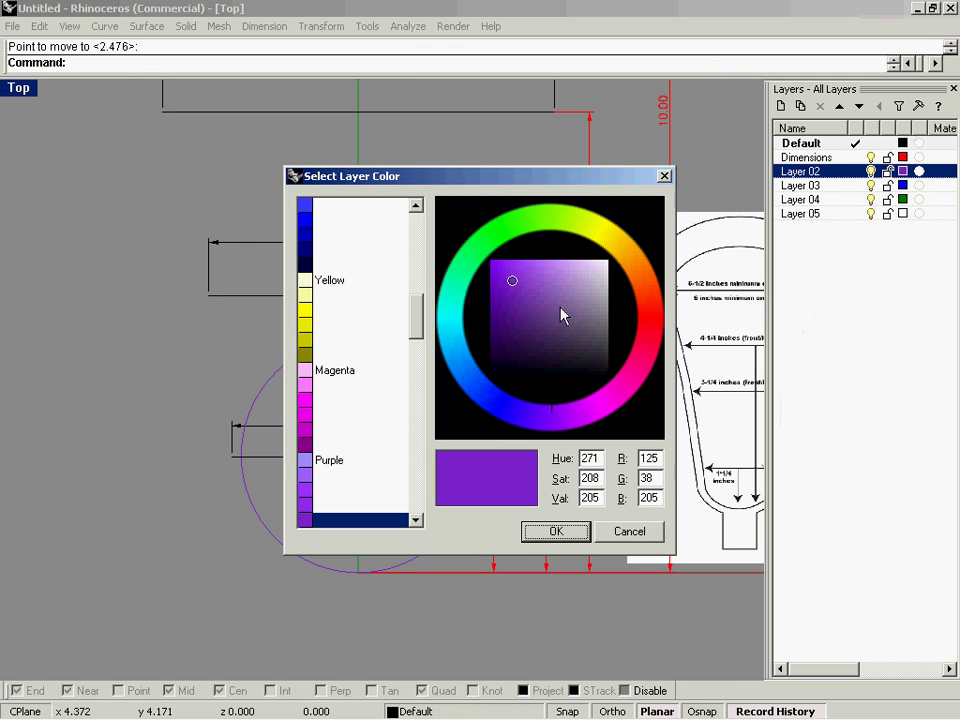
{"action": "left_click", "coordinate": [487, 250]}
{"action": "left_click_drag", "start_coordinate": [519, 297], "coordinate": [540, 228]}
{"action": "left_click", "coordinate": [570, 533]}
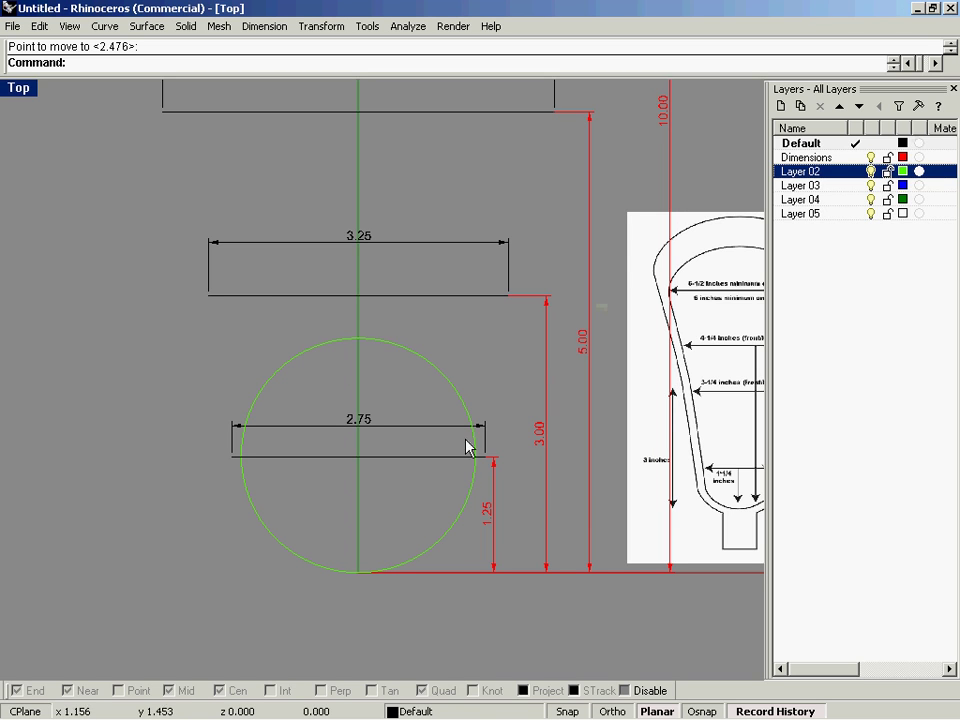
Rename Layer 02 as Ball.
{"action": "left_click", "coordinate": [800, 172]}
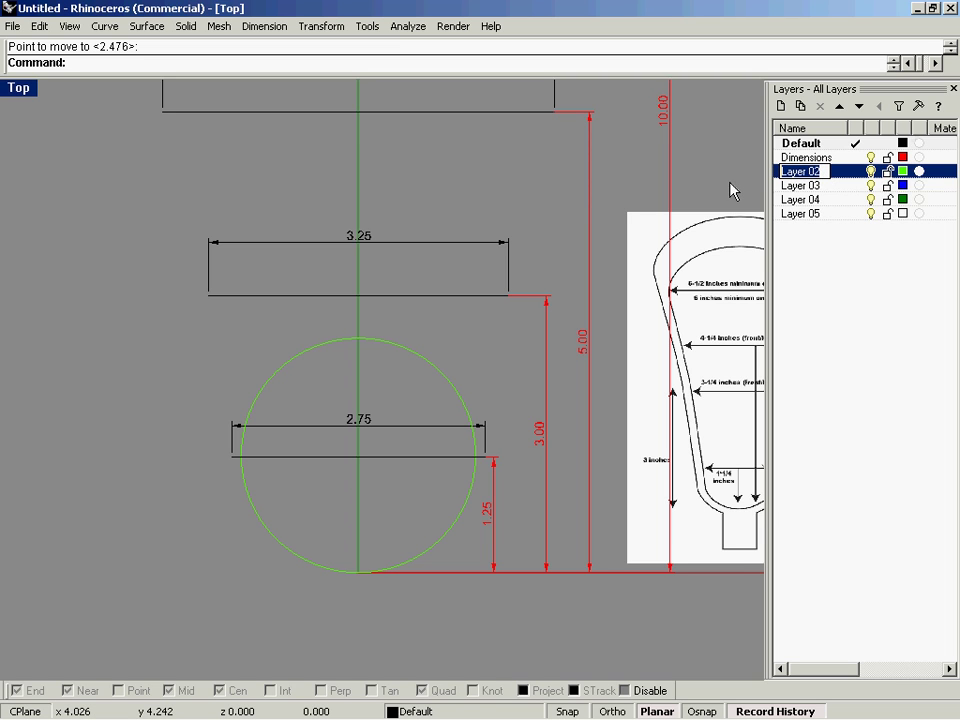
{"action": "type", "text": "Ball"}
{"action": "key", "text": "Return"}
{"action": "right_click_drag", "start_coordinate": [441, 180], "coordinate": [404, 208]}
{"action": "right_click_drag", "start_coordinate": [404, 208], "coordinate": [317, 266], "text": "ctrl"}
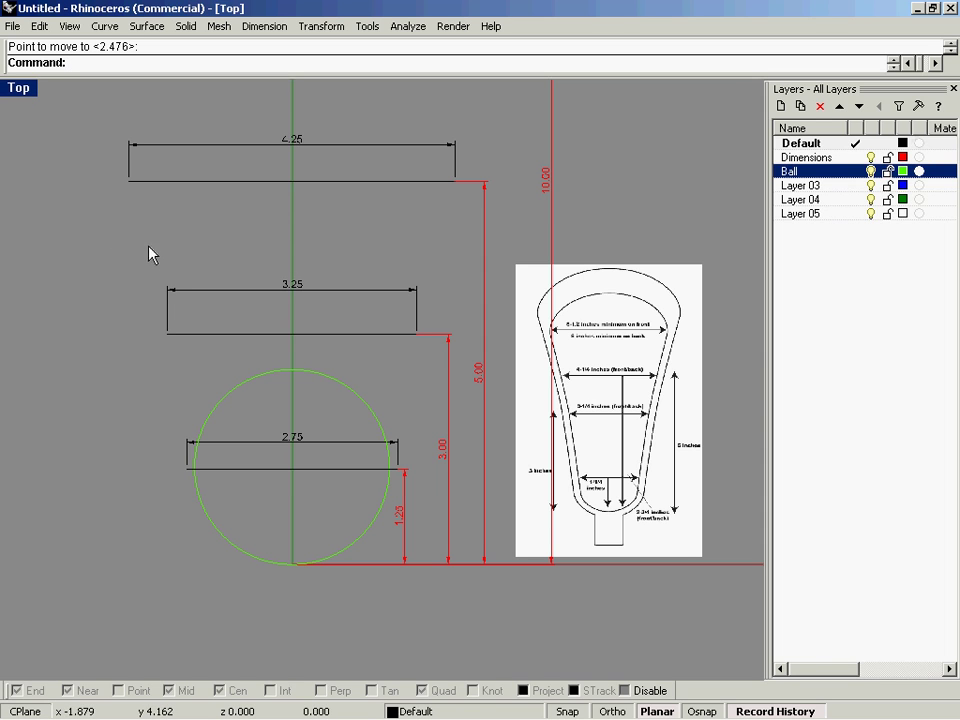
Switch to the four-viewport layout and frame the guide lines and ball circle in the Top and Perspective views.
{"action": "double_click", "coordinate": [28, 91]}
{"action": "right_click_drag", "start_coordinate": [211, 184], "coordinate": [223, 208]}
{"action": "scroll", "coordinate": [221, 211], "scroll_direction": "down", "scroll_amount": 3}
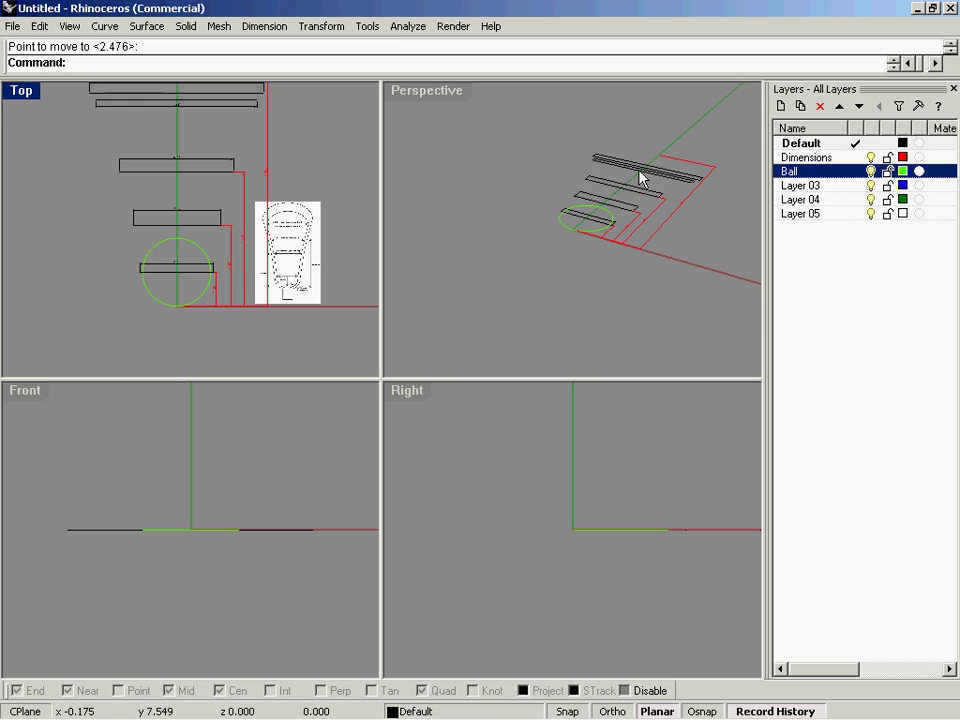
{"action": "scroll", "coordinate": [641, 178], "scroll_direction": "up", "scroll_amount": 5}
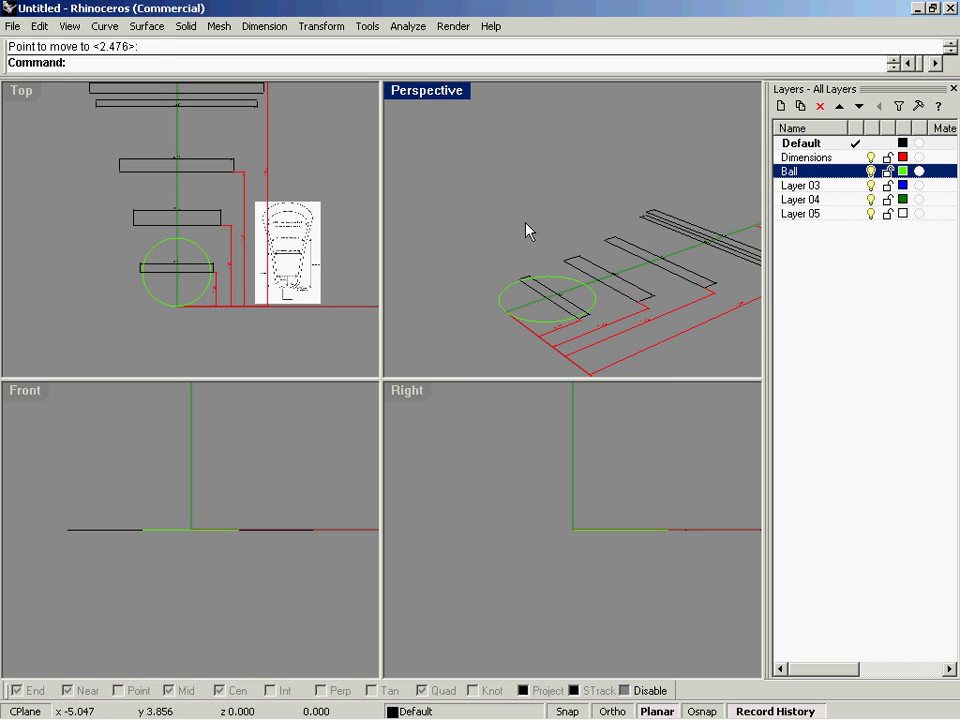
Try to paste a copy and rotate it 90 degrees about the origin in the Front view.
{"action": "key", "text": "ctrl+v"}
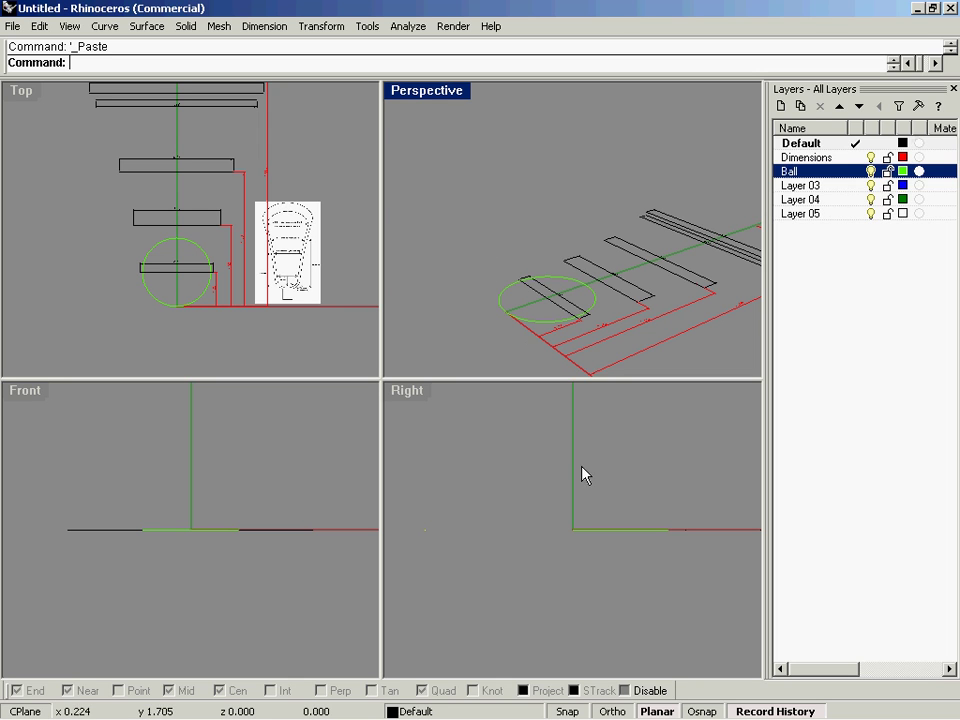
{"action": "middle_click", "coordinate": [488, 257]}
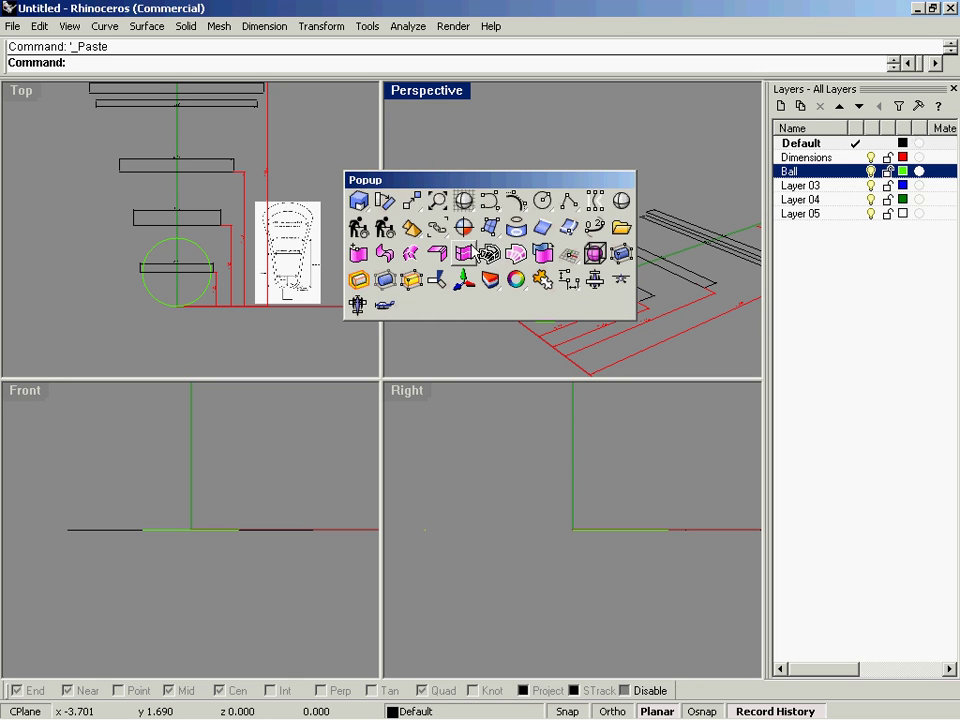
{"action": "left_click", "coordinate": [386, 199]}
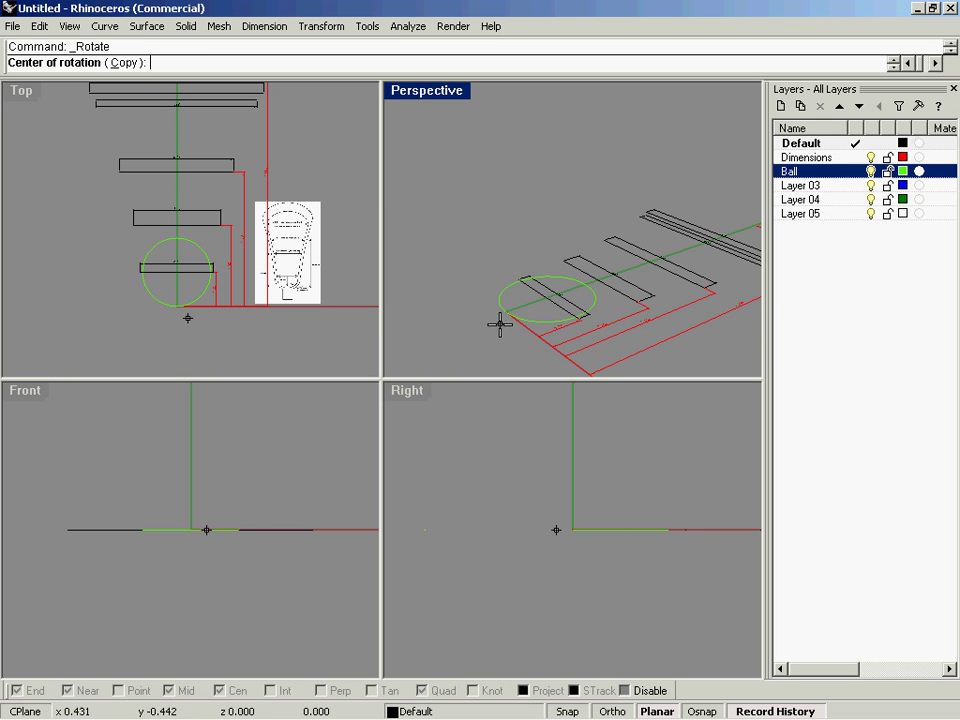
{"action": "left_click", "coordinate": [505, 311]}
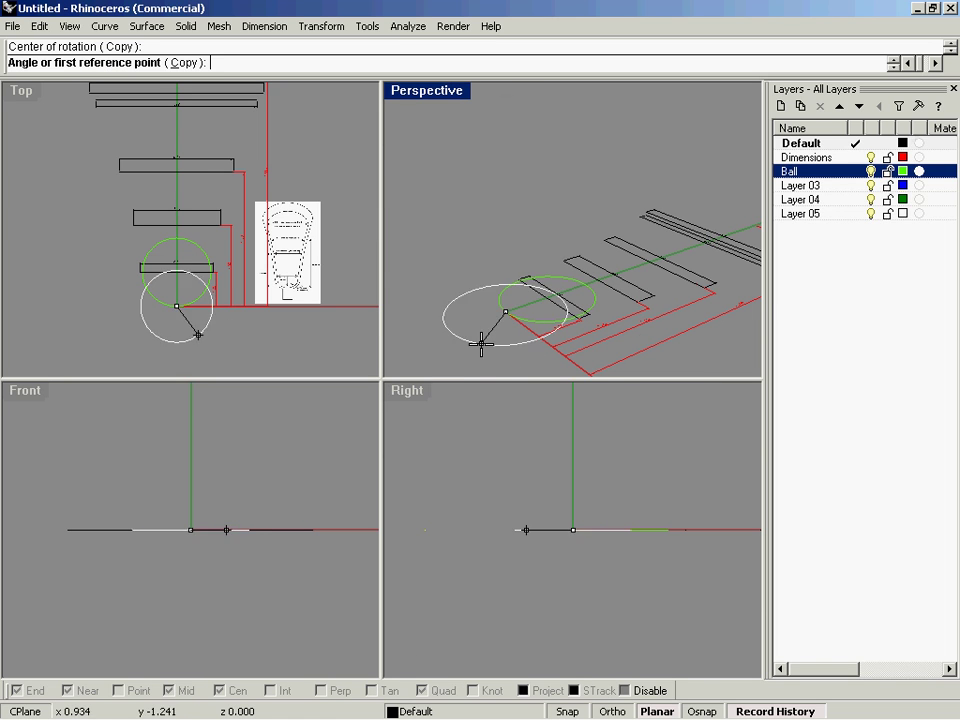
{"action": "left_click", "coordinate": [311, 529]}
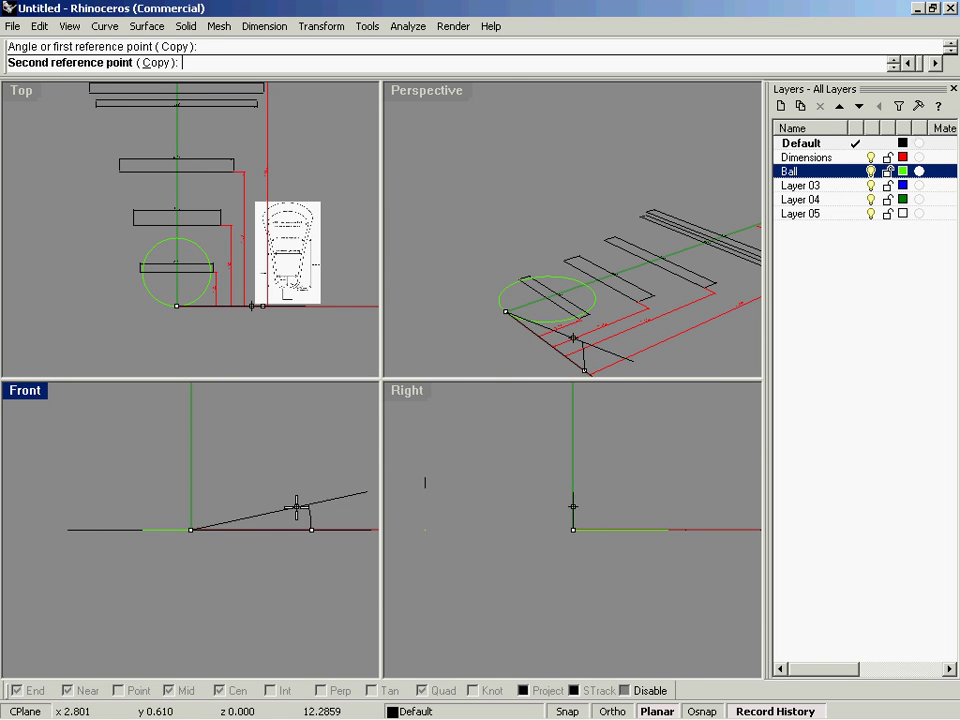
{"action": "left_click", "coordinate": [191, 460]}
{"action": "mouse_move", "coordinate": [262, 488]}
{"action": "right_mouse_down"}
{"action": "mouse_move", "coordinate": [264, 501]}
{"action": "mouse_move", "coordinate": [275, 476]}
{"action": "right_mouse_up"}
{"action": "scroll", "coordinate": [261, 497], "scroll_direction": "up", "scroll_amount": 1}
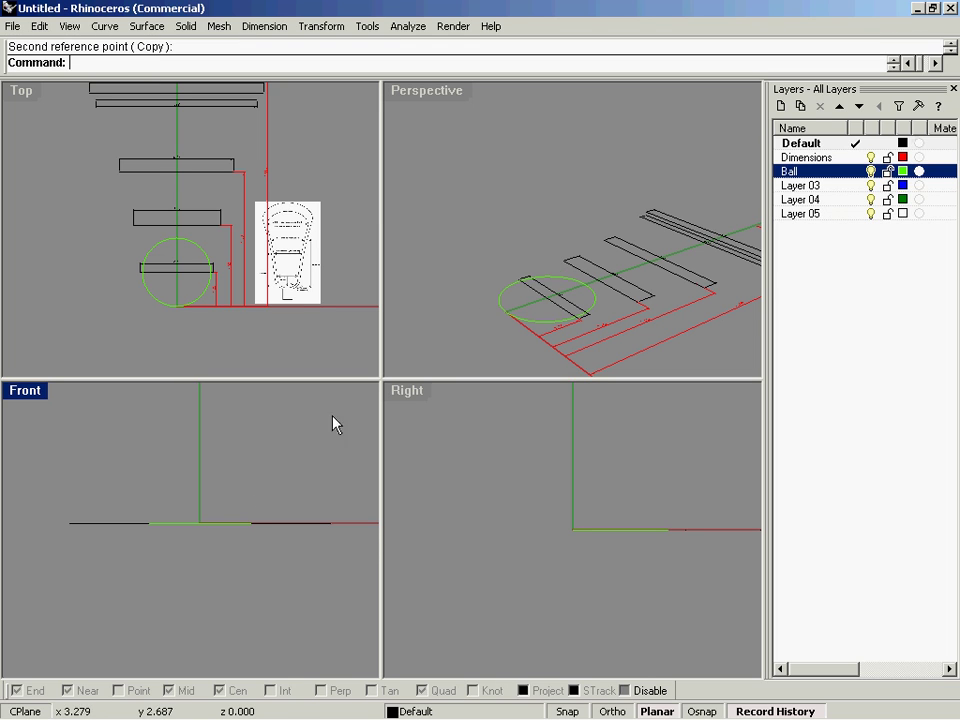
Try to move the ball circle in the Perspective view, and undo the move.
{"action": "left_click", "coordinate": [484, 282]}
{"action": "left_click_drag", "start_coordinate": [504, 293], "coordinate": [501, 248], "text": "shift"}
{"action": "key", "text": "ctrl+z"}
{"action": "left_click", "coordinate": [484, 246]}
Duplicate the ball circle in place with copy and paste, and undo the trial move of the copy.
{"action": "left_click", "coordinate": [501, 298]}
{"action": "key", "text": "ctrl+c"}
{"action": "key", "text": "ctrl+v"}
{"action": "left_click_drag", "start_coordinate": [503, 303], "coordinate": [499, 265]}
{"action": "right_click_drag", "start_coordinate": [492, 246], "coordinate": [456, 227]}
{"action": "key", "text": "ctrl+z"}
Rotate the duplicate circle 90 degrees about its centre in the Front view so it stands perpendicular to the original.
{"action": "middle_click", "coordinate": [226, 507]}
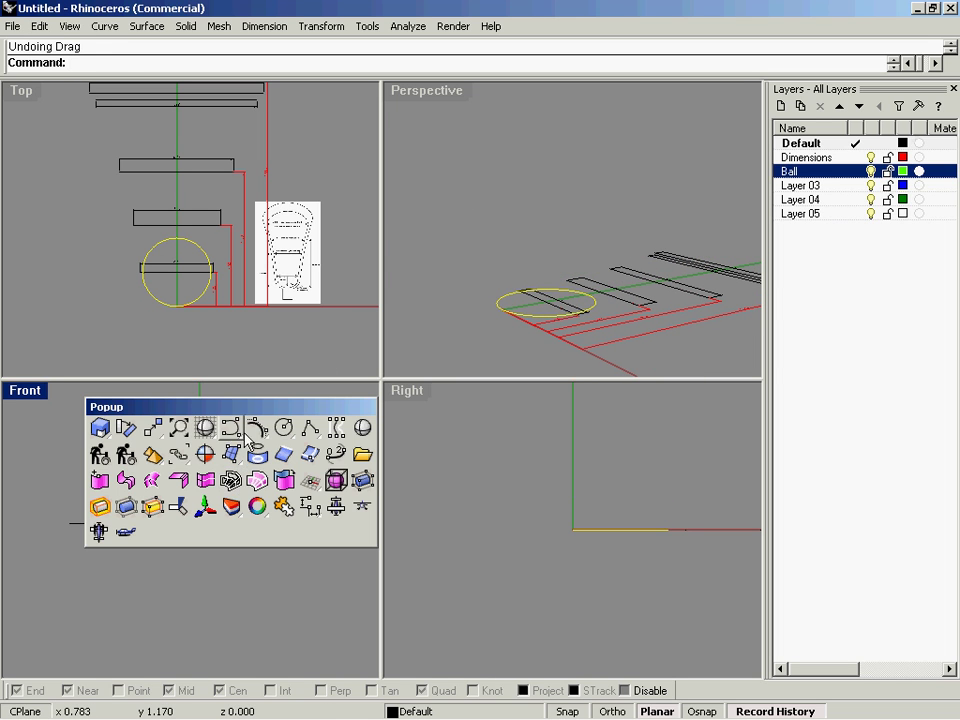
{"action": "left_click", "coordinate": [127, 430]}
{"action": "scroll", "coordinate": [476, 240], "scroll_direction": "up", "scroll_amount": 5}
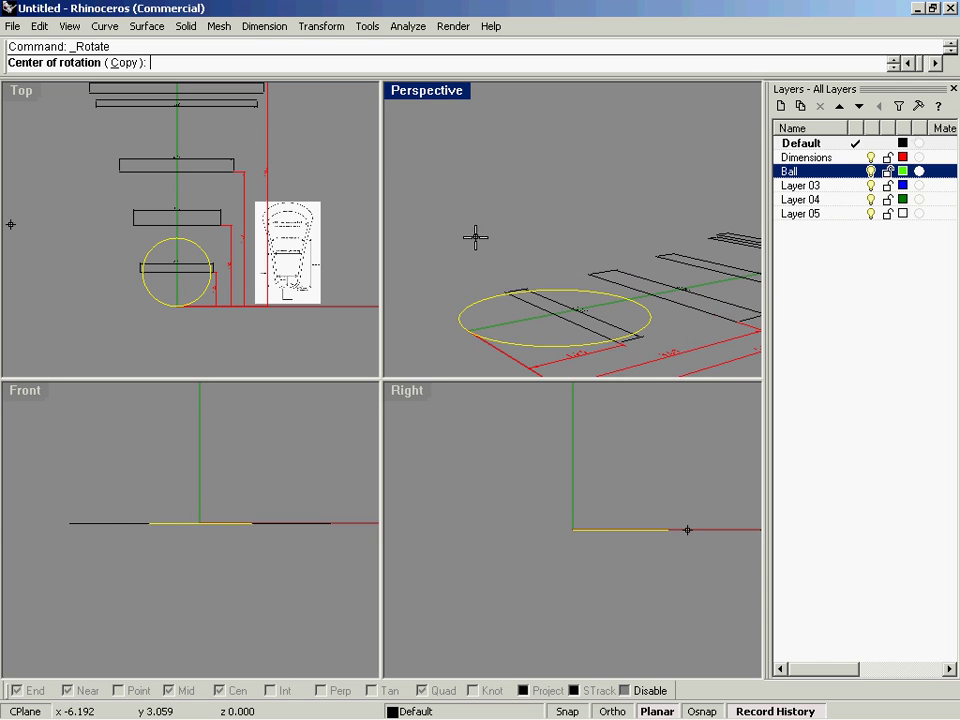
{"action": "left_click", "coordinate": [574, 286]}
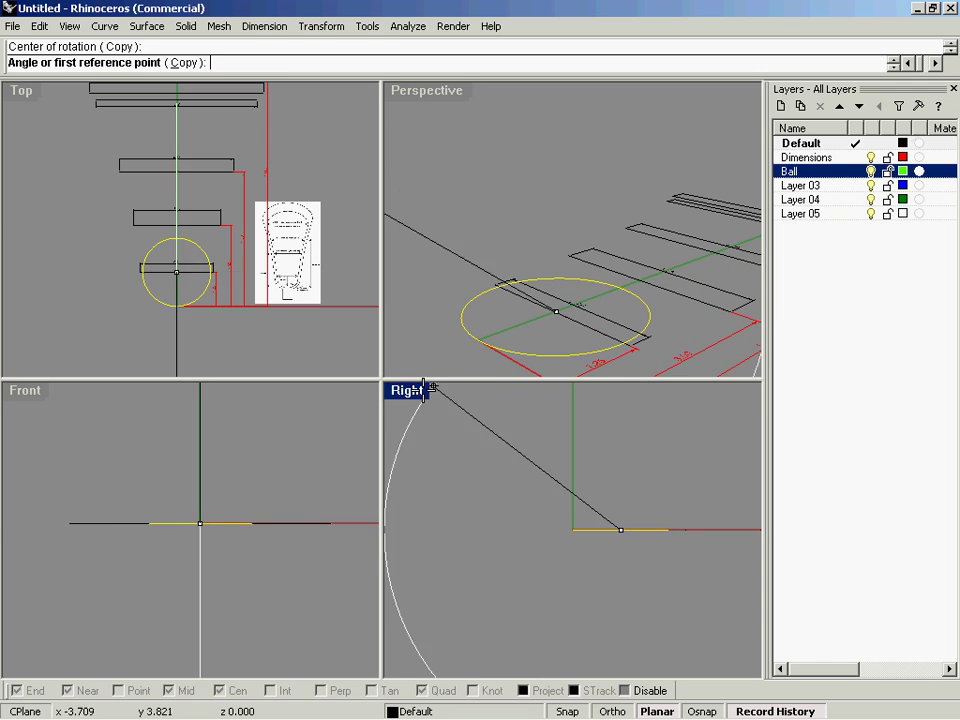
{"action": "left_click", "coordinate": [345, 521]}
{"action": "left_click", "coordinate": [200, 445]}
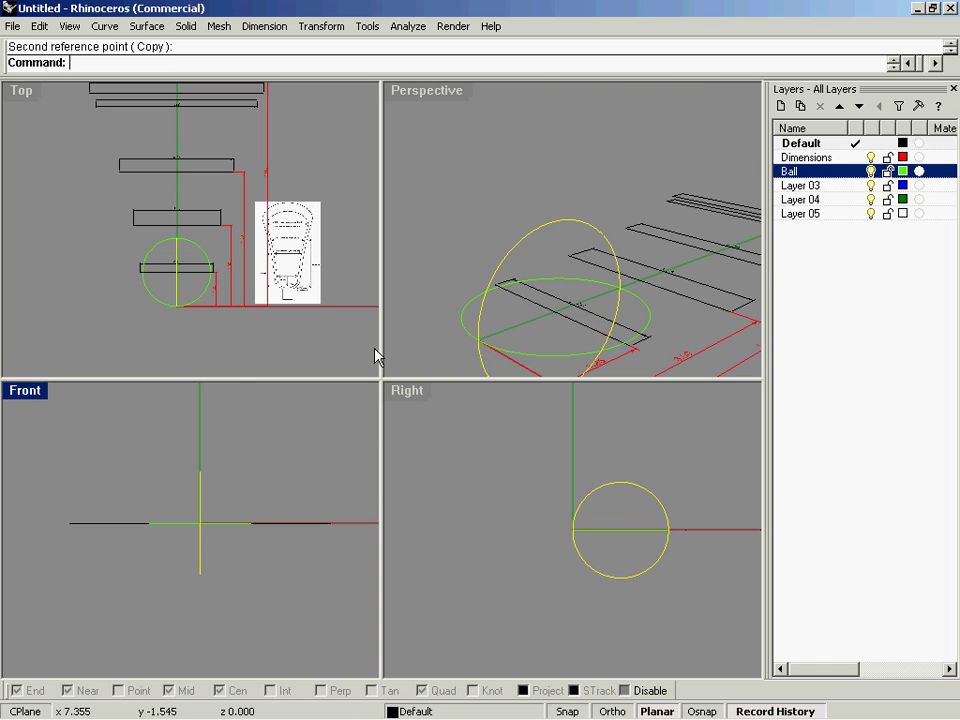
{"action": "left_click", "coordinate": [524, 205]}
{"action": "scroll", "coordinate": [524, 205], "scroll_direction": "down", "scroll_amount": 3}
{"action": "right_click_drag", "start_coordinate": [487, 252], "coordinate": [497, 276]}
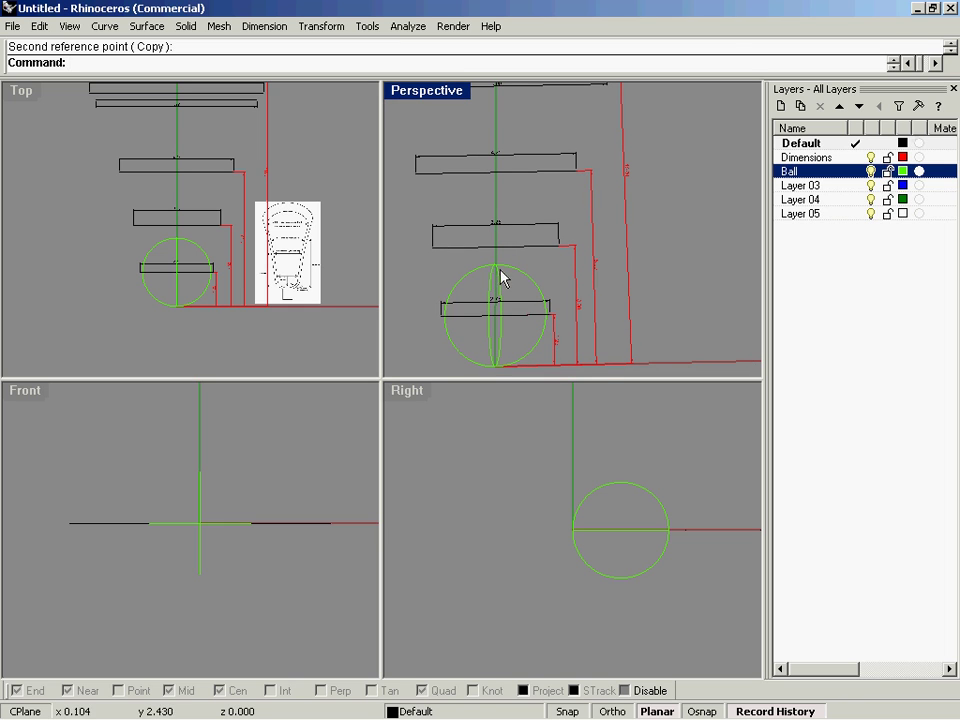
Maximize the Top view and move the five horizontal width dimensions onto the Dimensions layer.
{"action": "left_click", "coordinate": [22, 96]}
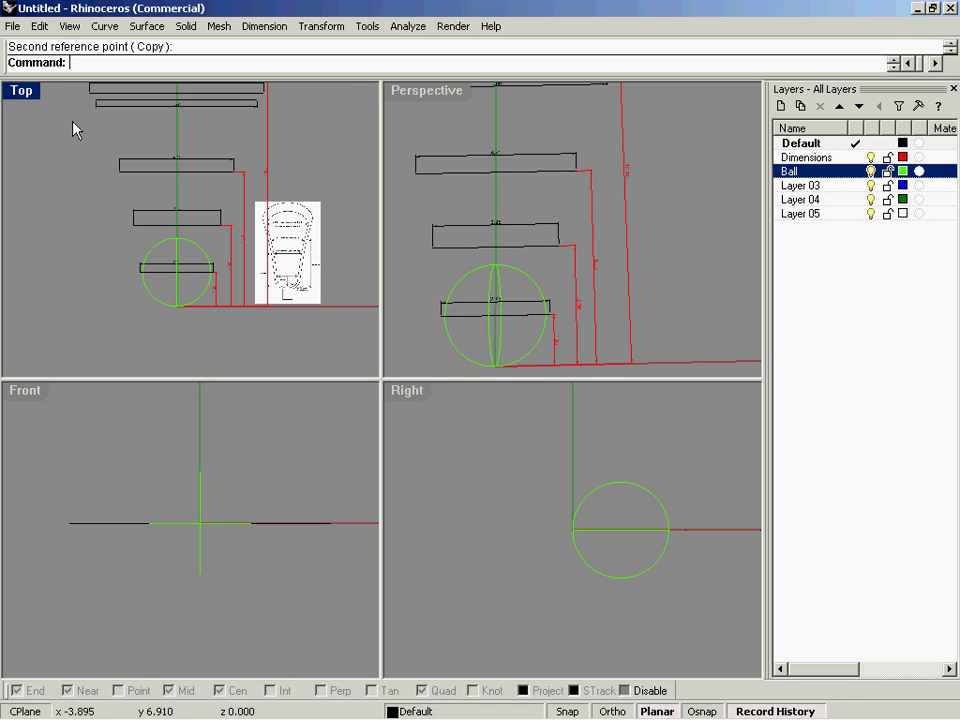
{"action": "double_click", "coordinate": [15, 94]}
{"action": "right_click_drag", "start_coordinate": [92, 105], "coordinate": [194, 335], "text": "ctrl"}
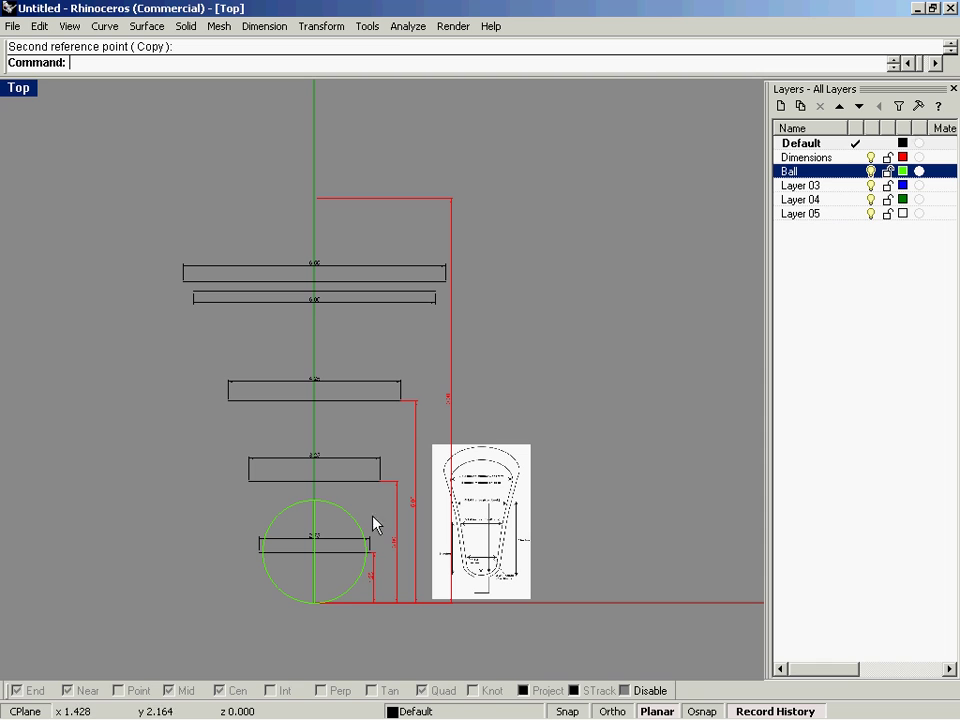
{"action": "scroll", "coordinate": [506, 347], "scroll_direction": "up", "scroll_amount": 2}
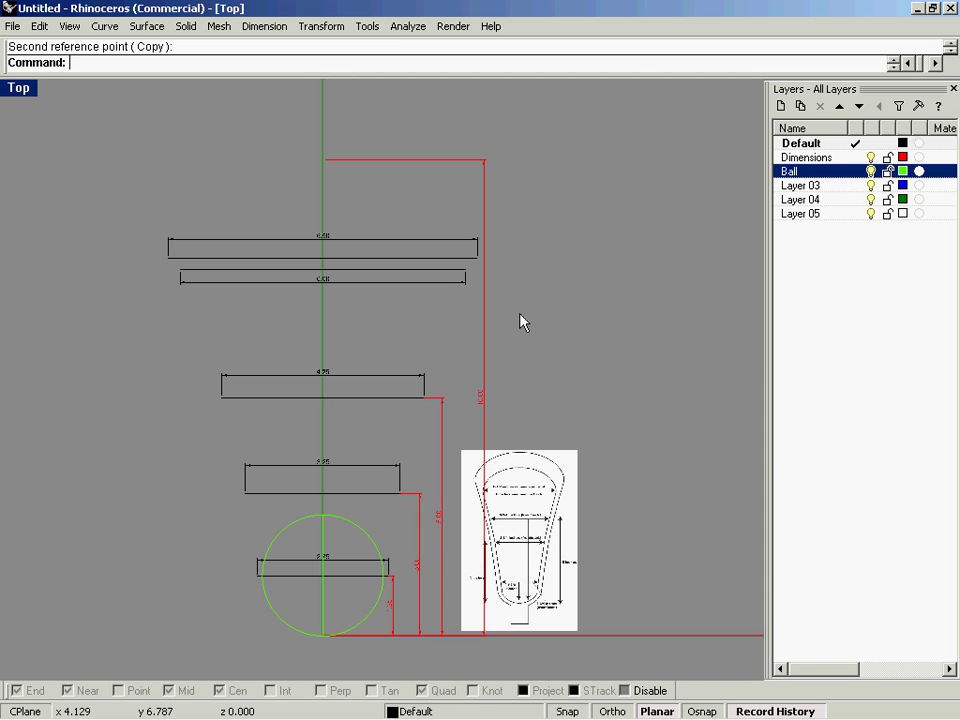
{"action": "left_click", "coordinate": [326, 240]}
{"action": "left_click", "coordinate": [322, 279], "text": "shift"}
{"action": "left_click", "coordinate": [325, 374], "text": "shift"}
{"action": "left_click", "coordinate": [324, 464], "text": "shift"}
{"action": "left_click", "coordinate": [336, 561], "text": "shift"}
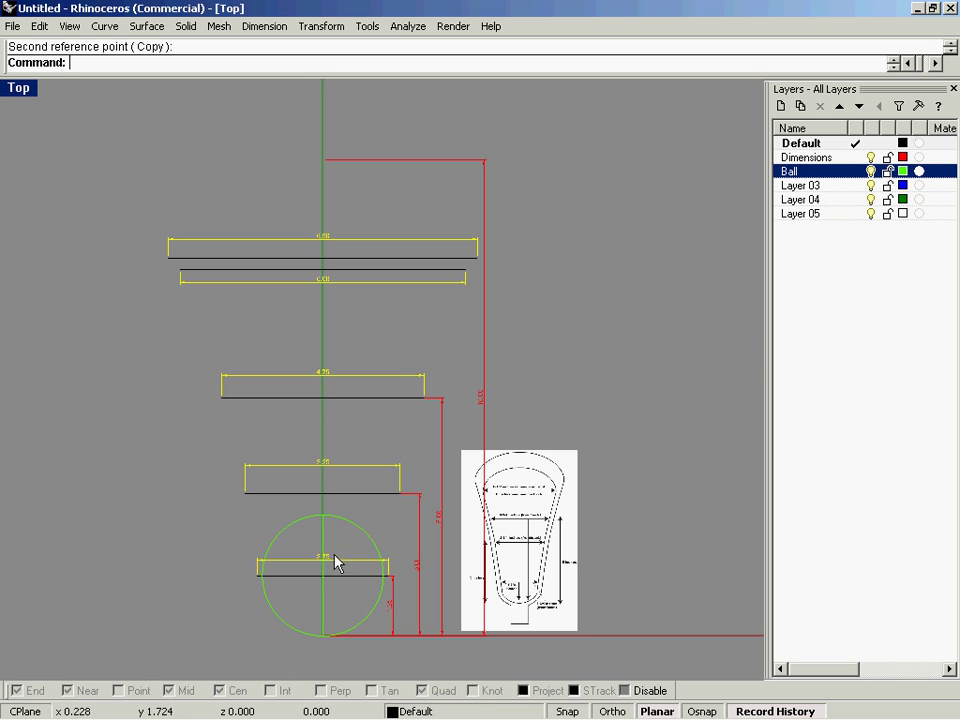
{"action": "right_click", "coordinate": [832, 163]}
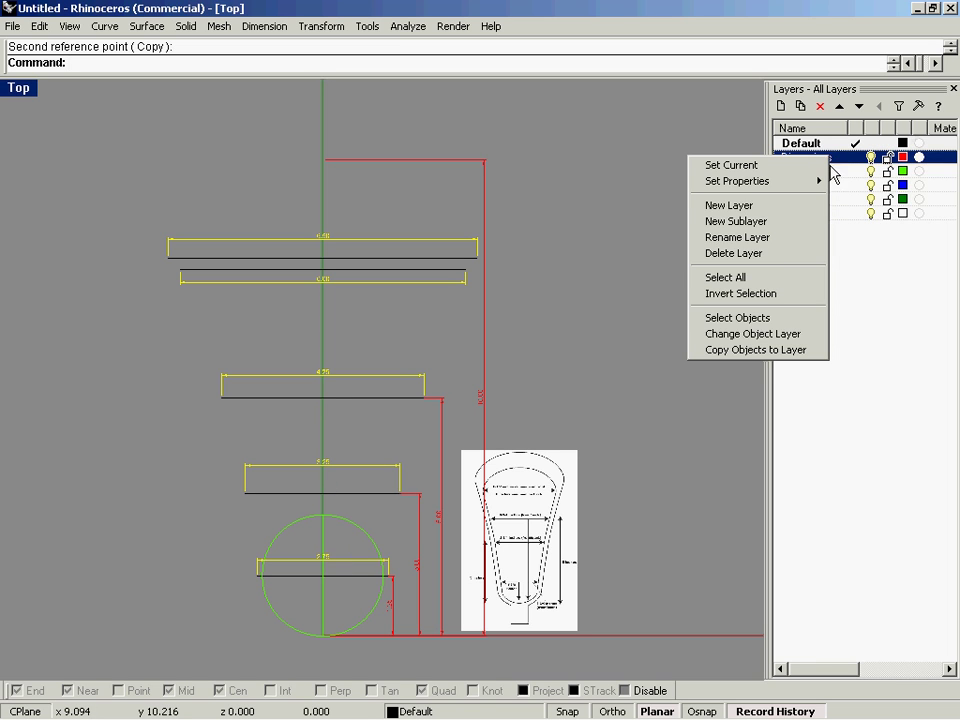
{"action": "left_click", "coordinate": [773, 336]}
{"action": "key", "text": "Escape"}
{"action": "scroll", "coordinate": [579, 313], "scroll_direction": "up", "scroll_amount": 4}
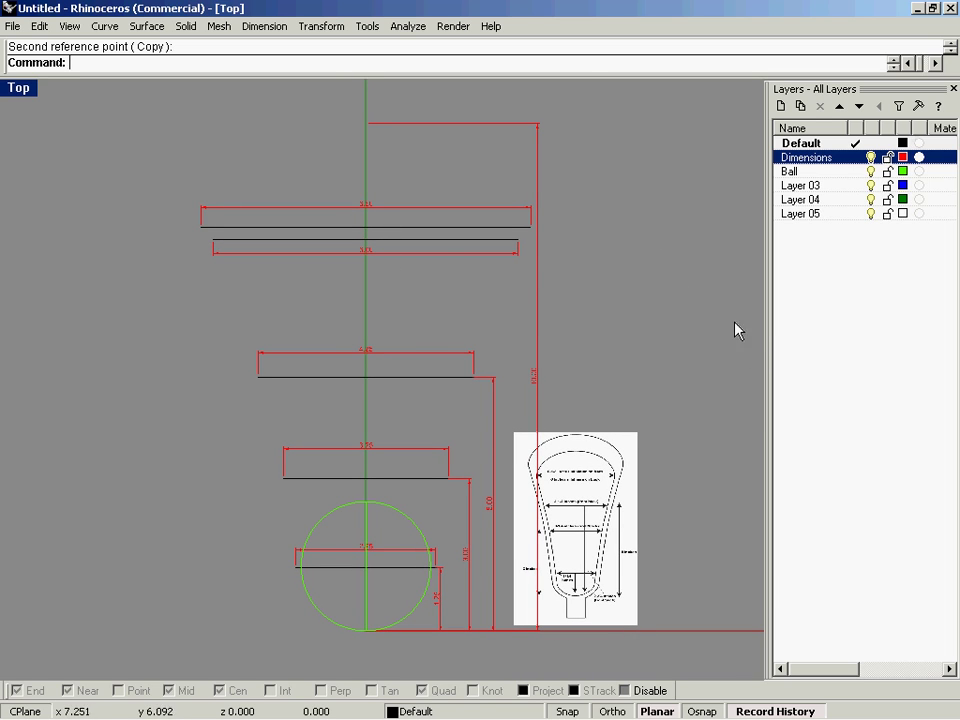
Hide the Dimensions layer to check its contents, and show it again.
{"action": "left_click", "coordinate": [870, 157]}
{"action": "scroll", "coordinate": [514, 360], "scroll_direction": "down", "scroll_amount": 2}
{"action": "left_click", "coordinate": [870, 157]}
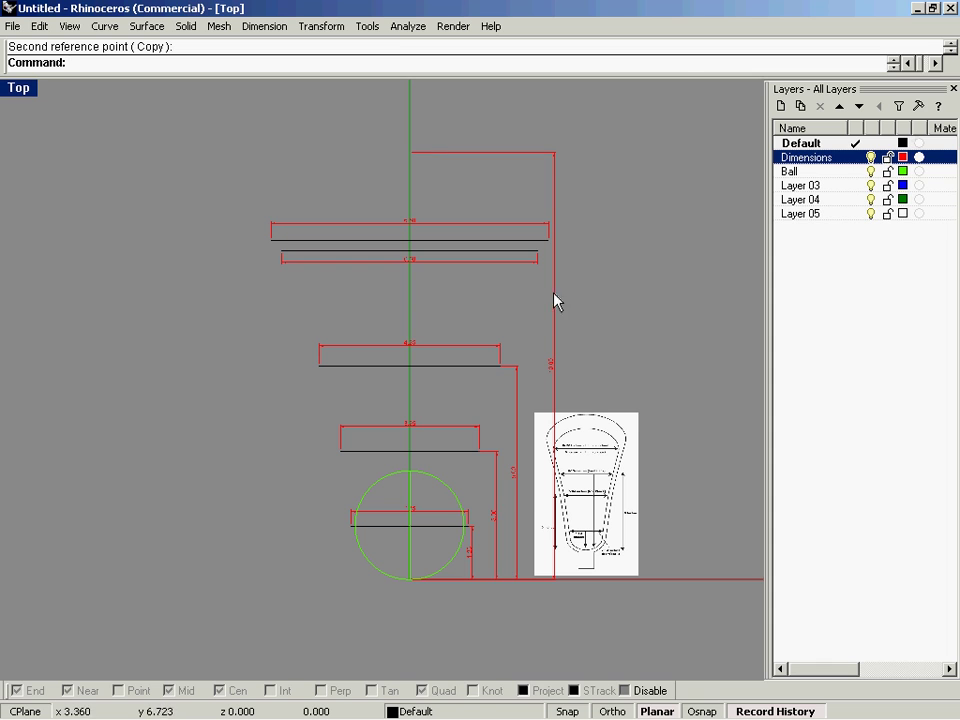
Start a degree 4 control point curve at the origin and place its second point on the baseline to the right.
{"action": "right_click_drag", "start_coordinate": [602, 337], "coordinate": [560, 349]}
{"action": "middle_click", "coordinate": [574, 331]}
{"action": "left_click", "coordinate": [523, 286]}
{"action": "right_click_drag", "start_coordinate": [430, 488], "coordinate": [452, 420]}
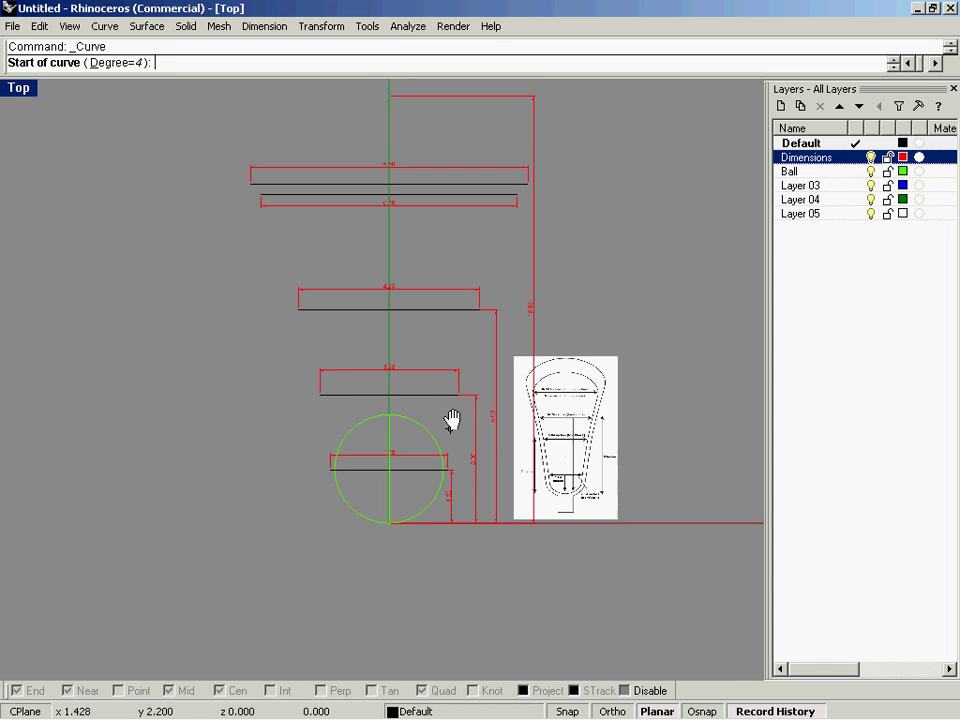
{"action": "scroll", "coordinate": [458, 375], "scroll_direction": "up", "scroll_amount": 2}
{"action": "scroll", "coordinate": [414, 414], "scroll_direction": "up", "scroll_amount": 4}
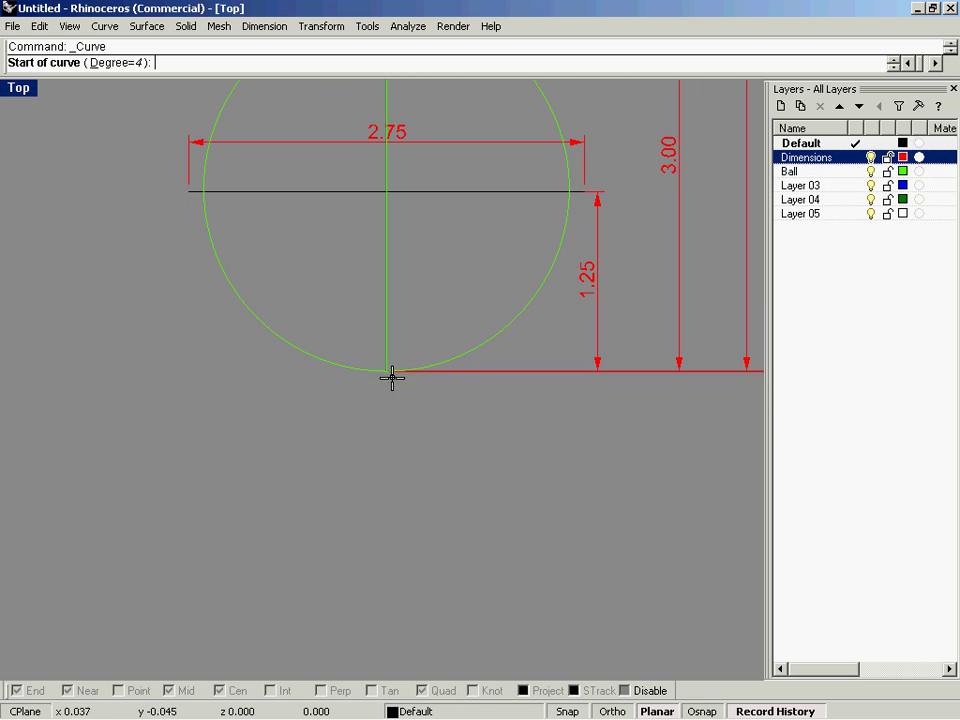
{"action": "left_click", "coordinate": [389, 374]}
{"action": "right_click_drag", "start_coordinate": [551, 330], "coordinate": [426, 521]}
{"action": "left_click", "coordinate": [421, 506]}
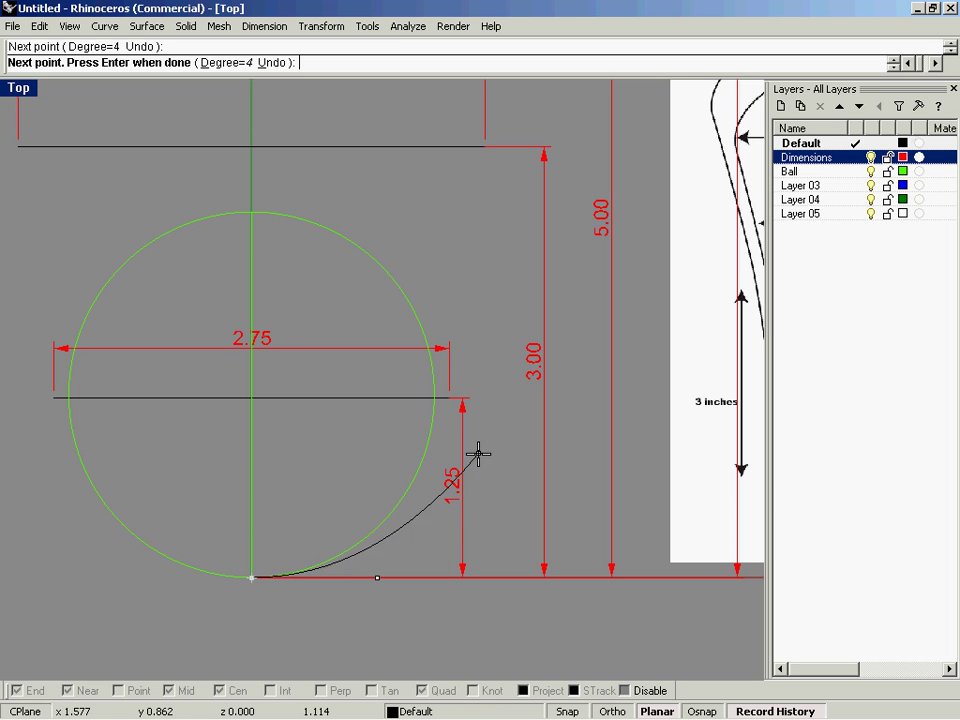
Continue the degree 4 curve with three control points rising along the ends of the 2.75, 3.25 and 4.25 guide lines.
{"action": "left_click", "coordinate": [465, 361]}
{"action": "right_click_drag", "start_coordinate": [465, 361], "coordinate": [486, 435]}
{"action": "scroll", "coordinate": [471, 366], "scroll_direction": "up", "scroll_amount": 3}
{"action": "scroll", "coordinate": [471, 366], "scroll_direction": "down", "scroll_amount": 5}
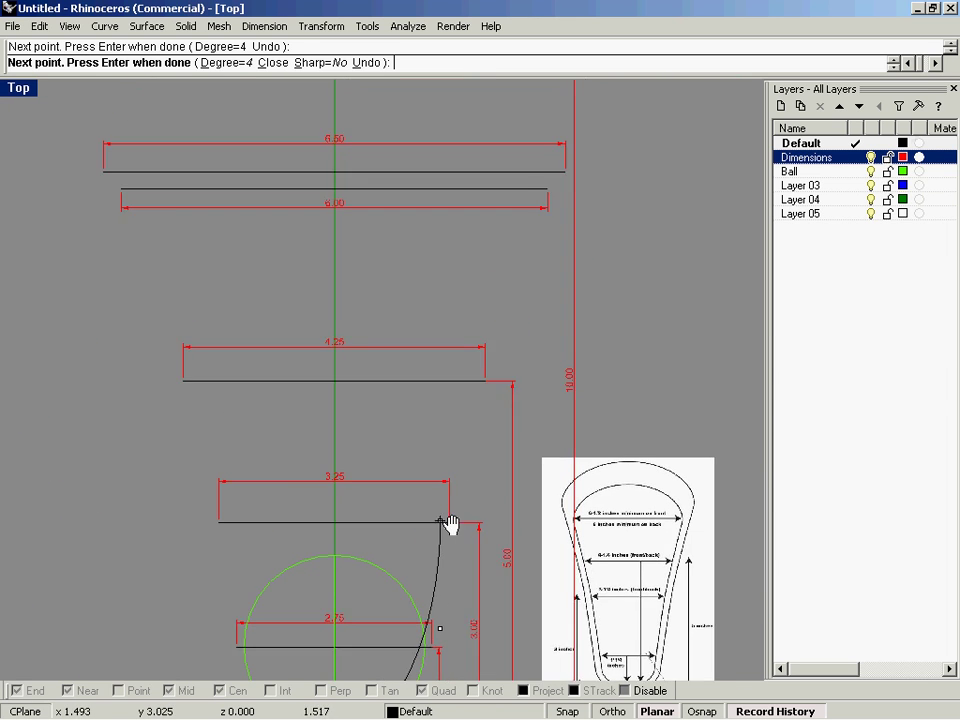
{"action": "left_click", "coordinate": [456, 447]}
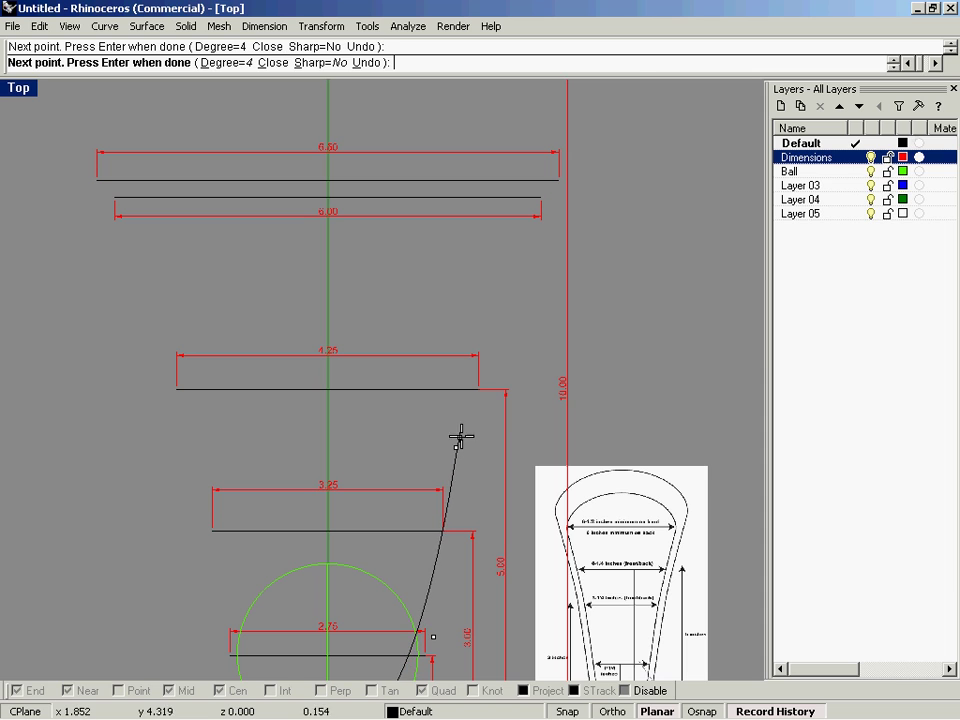
{"action": "left_click", "coordinate": [501, 319]}
{"action": "right_click_drag", "start_coordinate": [527, 237], "coordinate": [466, 484]}
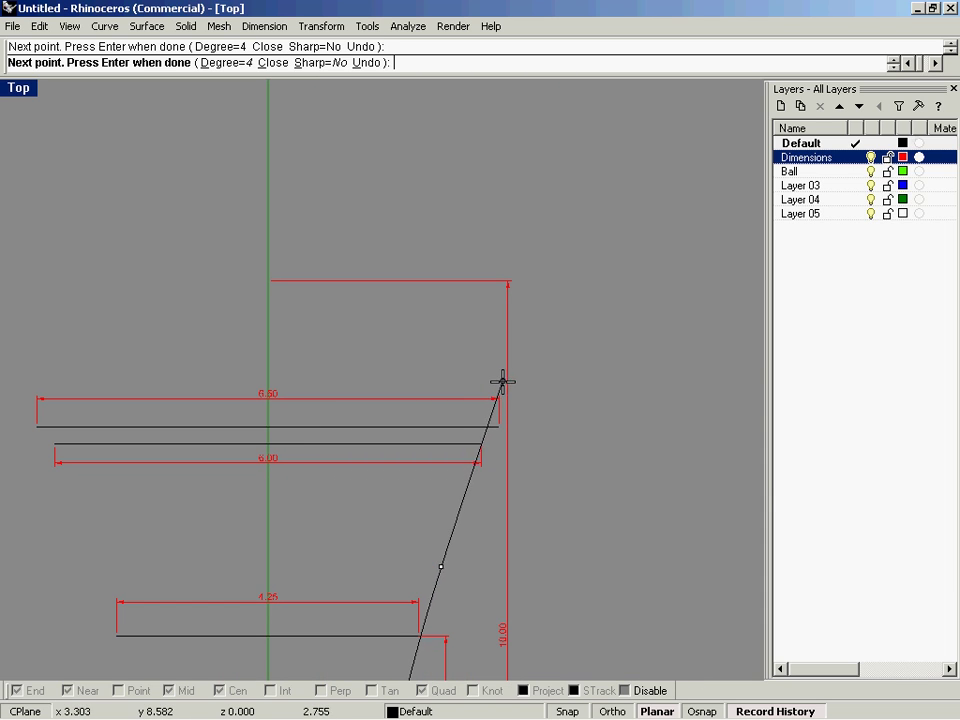
Round the curve over the head's top with three more control points and finish it on the centre axis at 0,10.
{"action": "left_click", "coordinate": [501, 380]}
{"action": "left_click", "coordinate": [447, 327]}
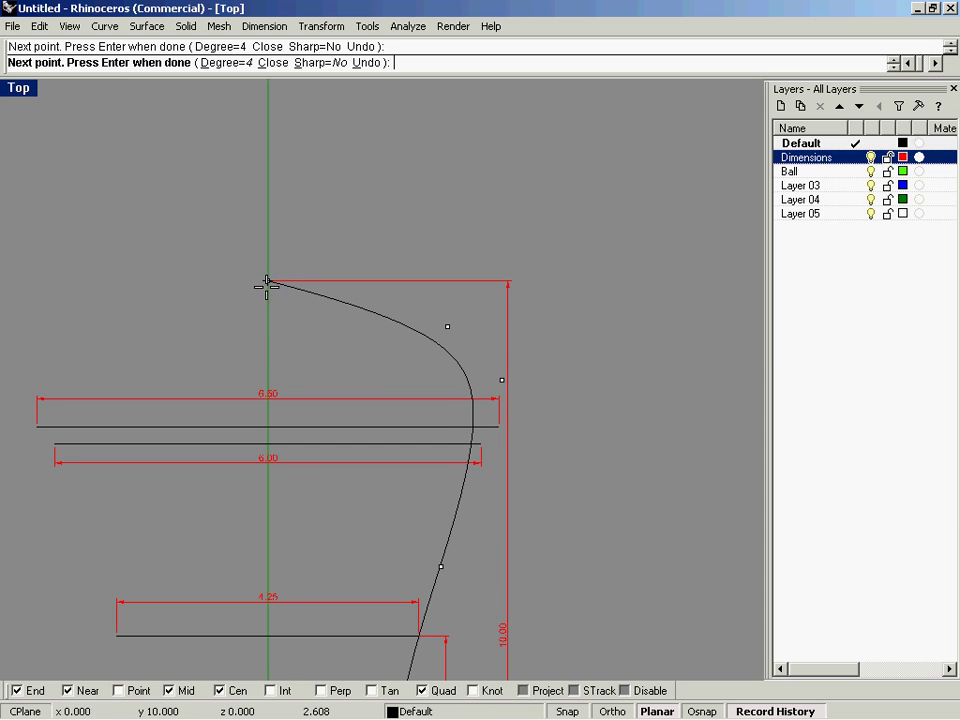
{"action": "left_click", "coordinate": [352, 280]}
{"action": "left_click", "coordinate": [267, 280]}
{"action": "key", "text": "Return"}
{"action": "scroll", "coordinate": [354, 349], "scroll_direction": "down", "scroll_amount": 2}
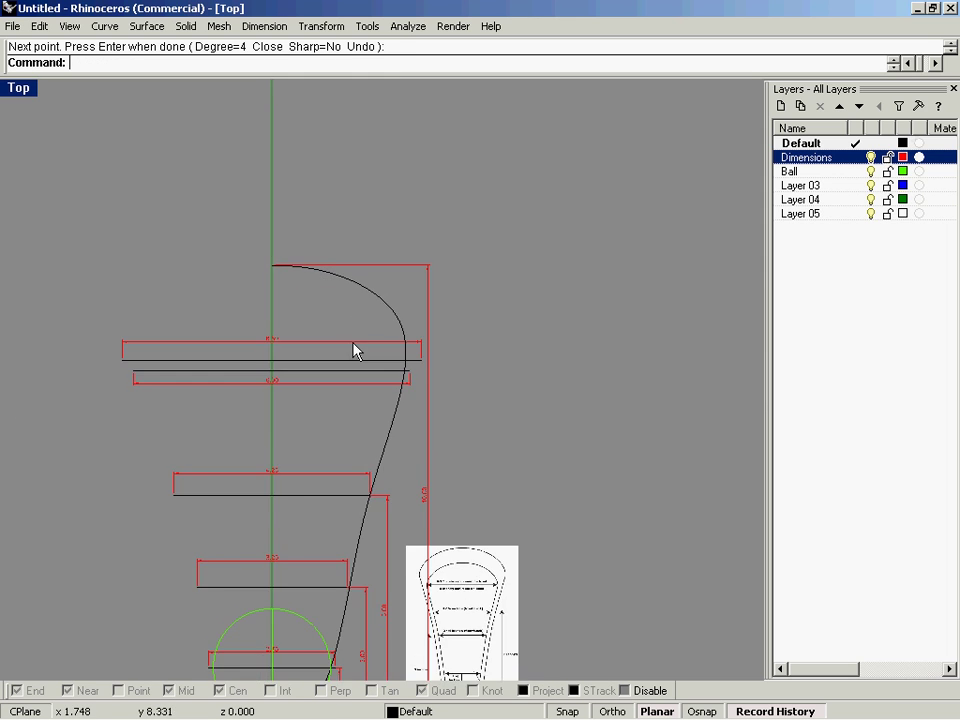
Turn on the curve's control points and move the outermost one about 0.65 outward so the curve meets the 6.50 guide's end.
{"action": "scroll", "coordinate": [394, 259], "scroll_direction": "up", "scroll_amount": 4}
{"action": "right_click_drag", "start_coordinate": [400, 229], "coordinate": [373, 336]}
{"action": "left_click", "coordinate": [379, 320]}
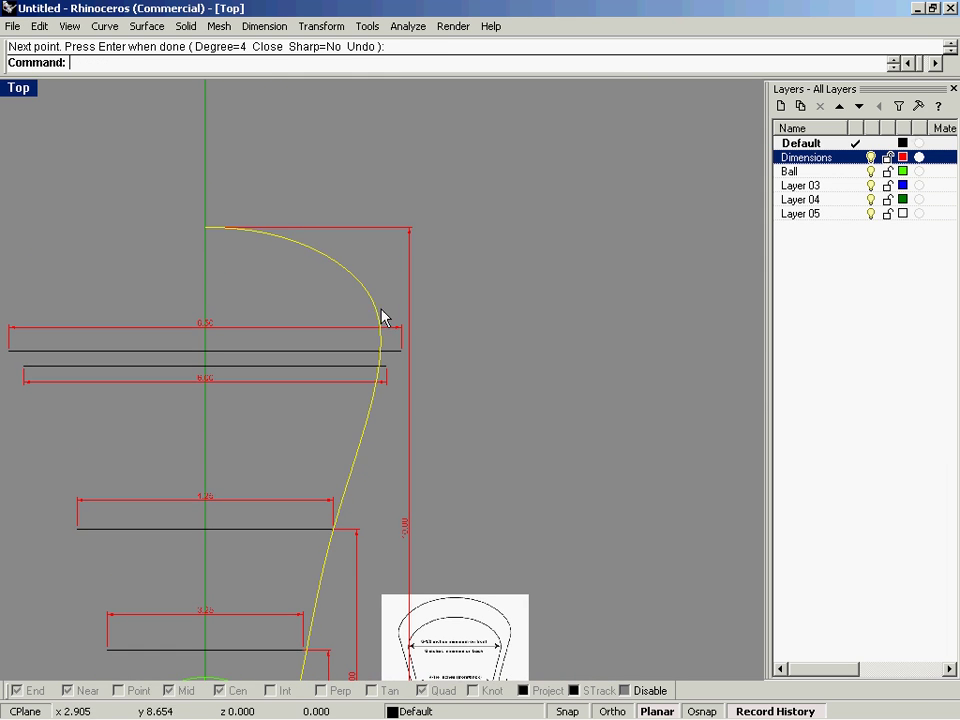
{"action": "scroll", "coordinate": [386, 325], "scroll_direction": "up", "scroll_amount": 3}
{"action": "middle_click", "coordinate": [400, 298]}
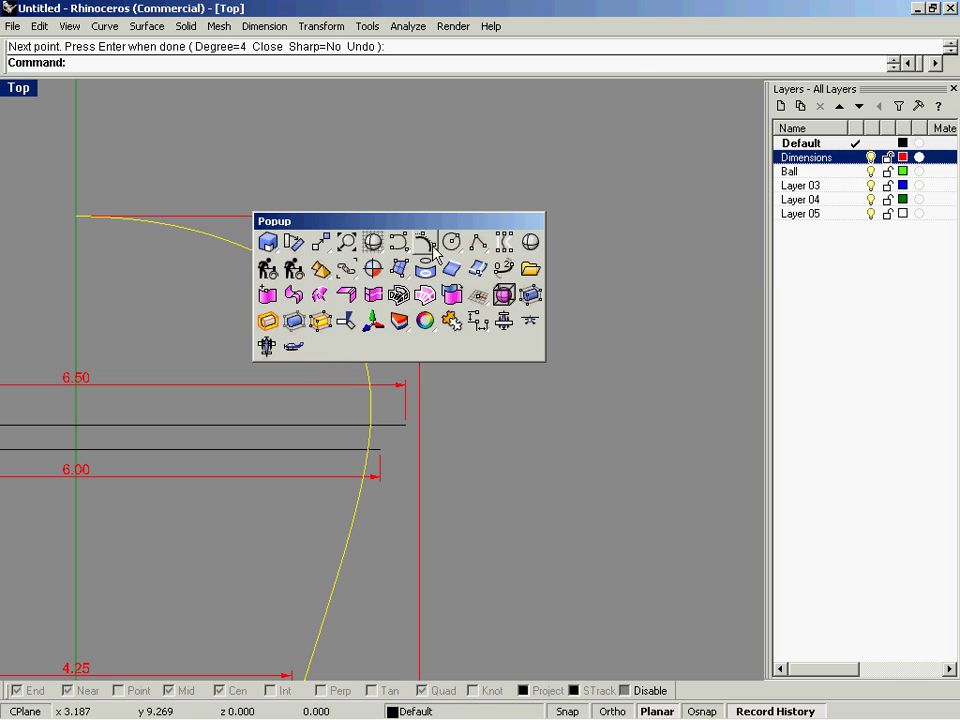
{"action": "left_click", "coordinate": [426, 243]}
{"action": "scroll", "coordinate": [411, 350], "scroll_direction": "up", "scroll_amount": 2}
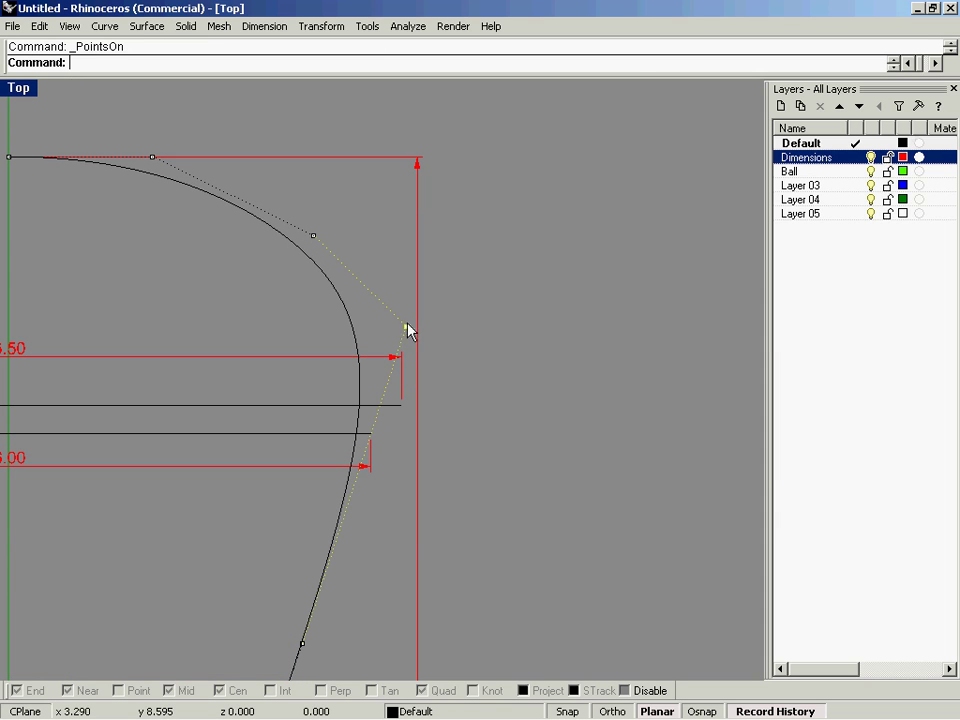
{"action": "left_click_drag", "start_coordinate": [407, 330], "coordinate": [485, 326]}
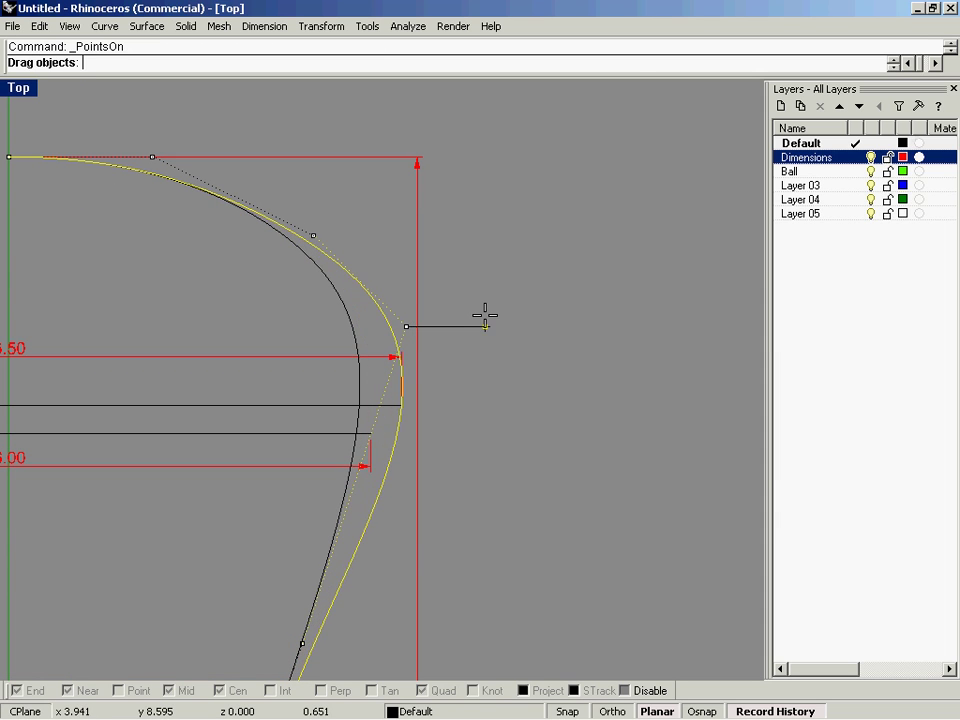
{"action": "right_click_drag", "start_coordinate": [422, 312], "coordinate": [422, 350]}
{"action": "scroll", "coordinate": [424, 342], "scroll_direction": "down", "scroll_amount": 2}
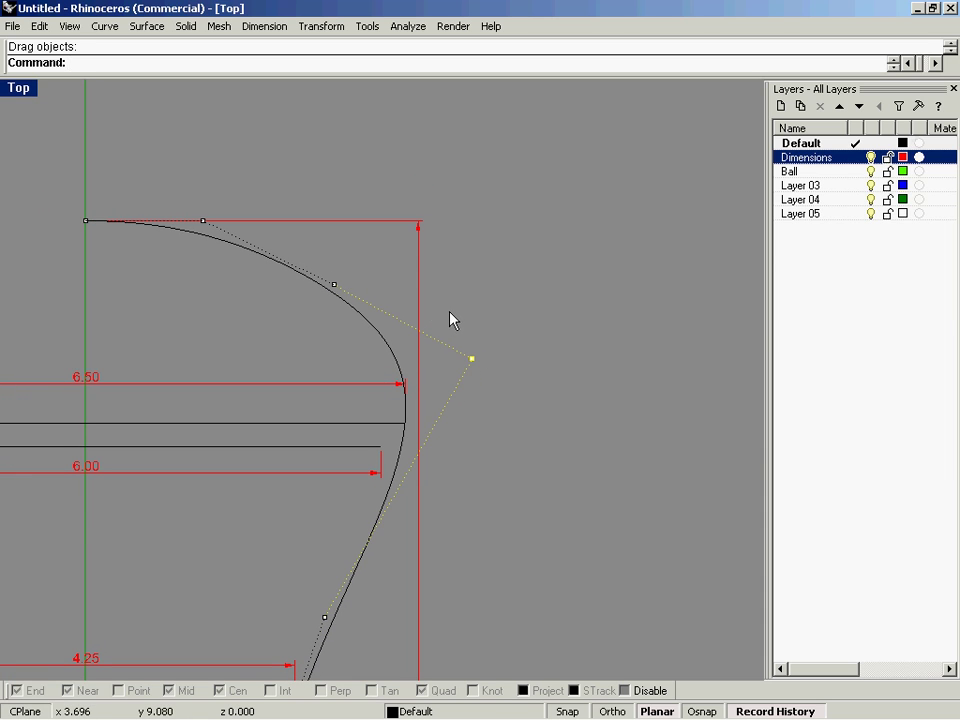
{"action": "middle_click", "coordinate": [452, 320]}
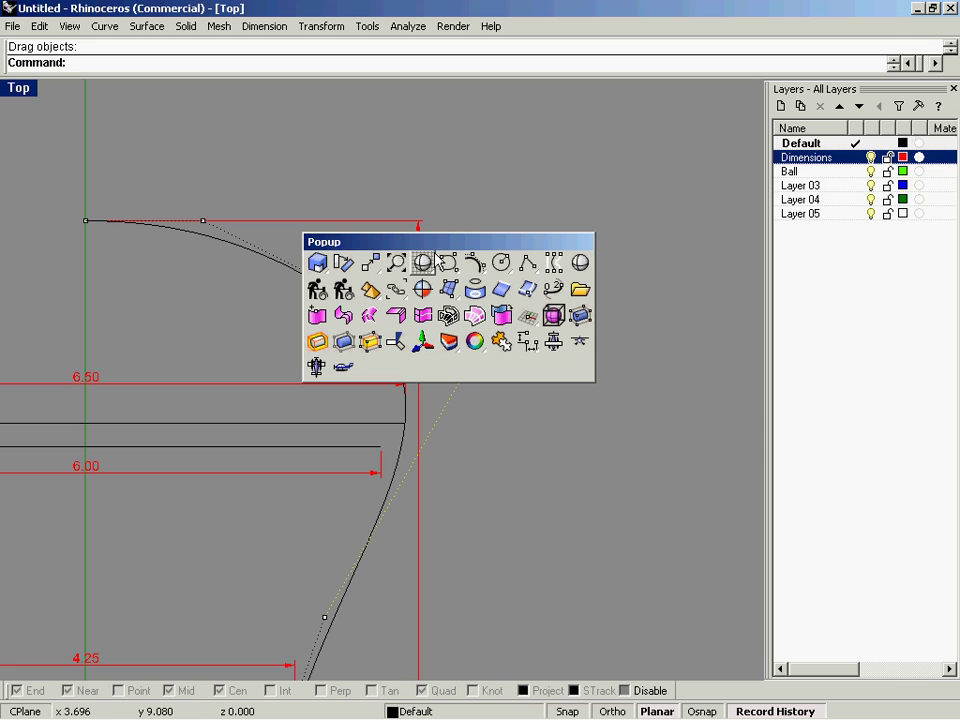
{"action": "left_click", "coordinate": [432, 185]}
{"action": "key", "text": "F10"}
{"action": "key", "text": "Escape"}
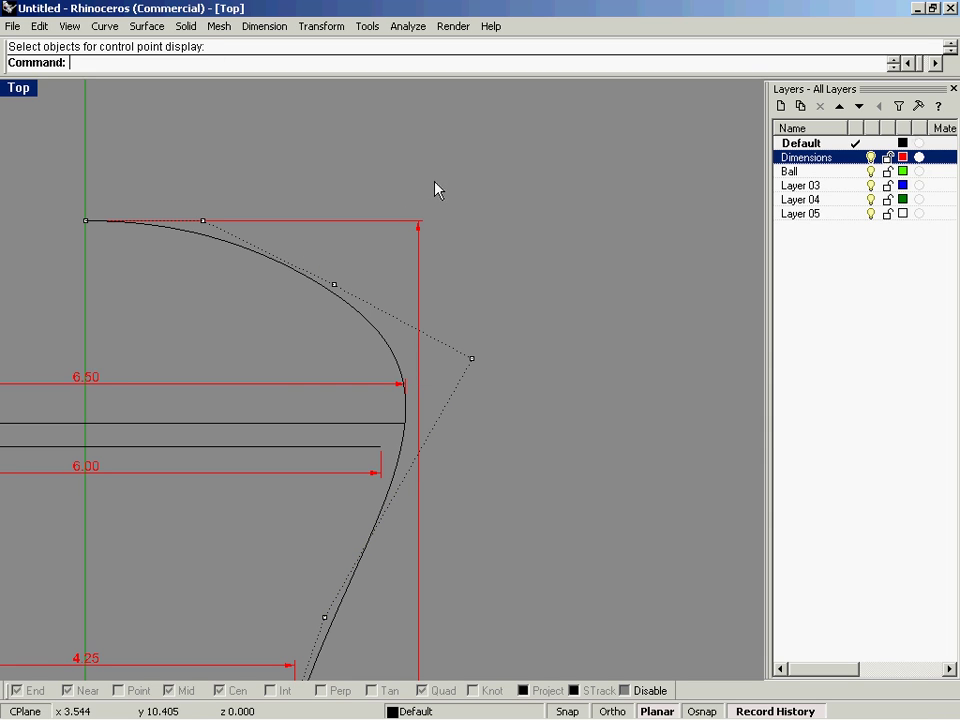
{"action": "middle_click", "coordinate": [436, 188]}
{"action": "left_click_drag", "start_coordinate": [438, 110], "coordinate": [467, 153]}
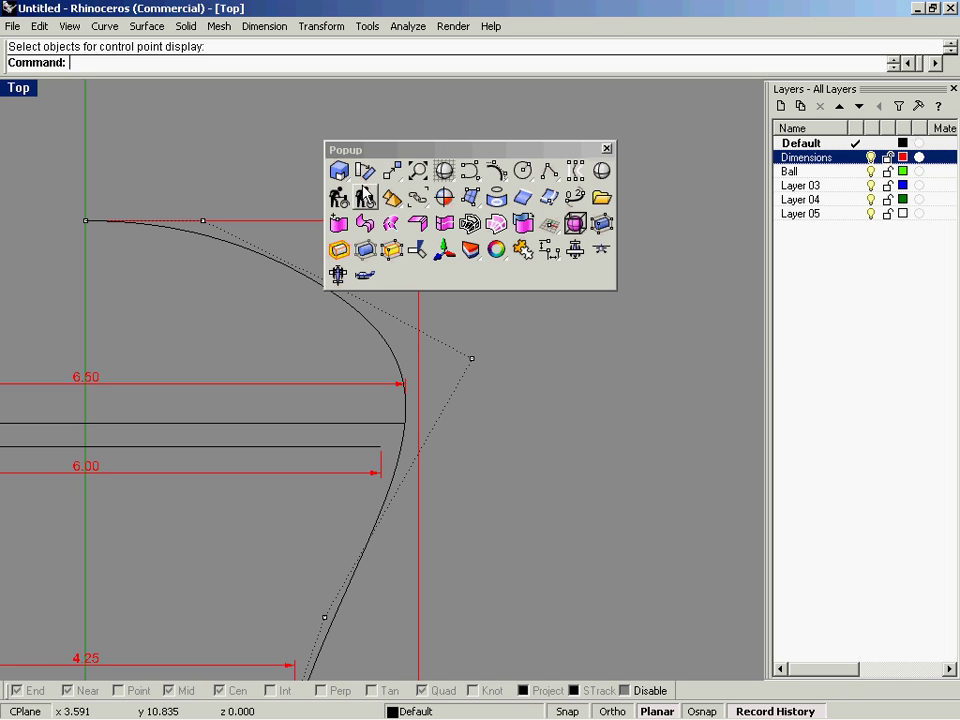
{"action": "left_click_drag", "start_coordinate": [402, 148], "coordinate": [413, 104]}
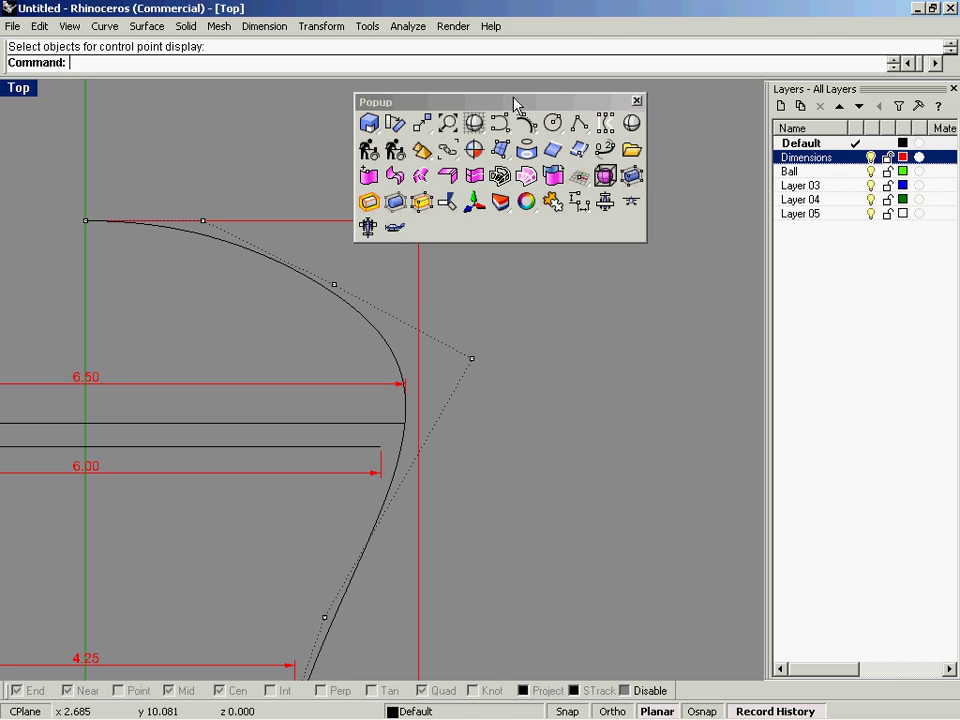
{"action": "left_click", "coordinate": [637, 103]}
{"action": "middle_click", "coordinate": [536, 156]}
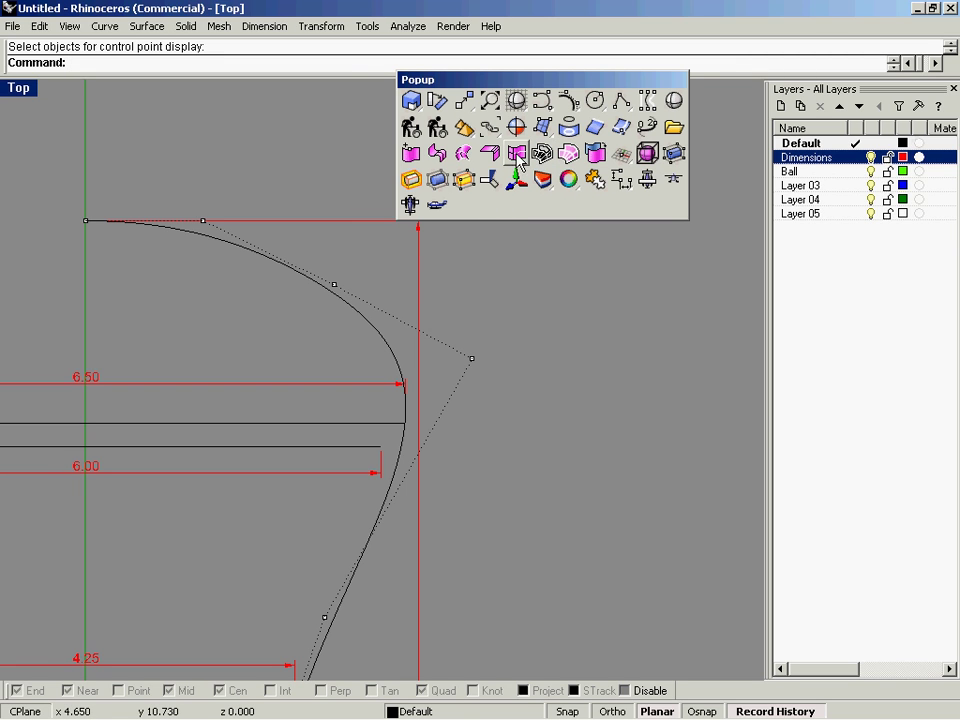
{"action": "left_click", "coordinate": [443, 289]}
Reshape the curve's lower end by moving its second control point outward and lowering the third one to just below the 2.75 guide line.
{"action": "right_click_drag", "start_coordinate": [467, 331], "coordinate": [490, 200]}
{"action": "scroll", "coordinate": [464, 281], "scroll_direction": "down", "scroll_amount": 3}
{"action": "right_click_drag", "start_coordinate": [464, 281], "coordinate": [471, 308]}
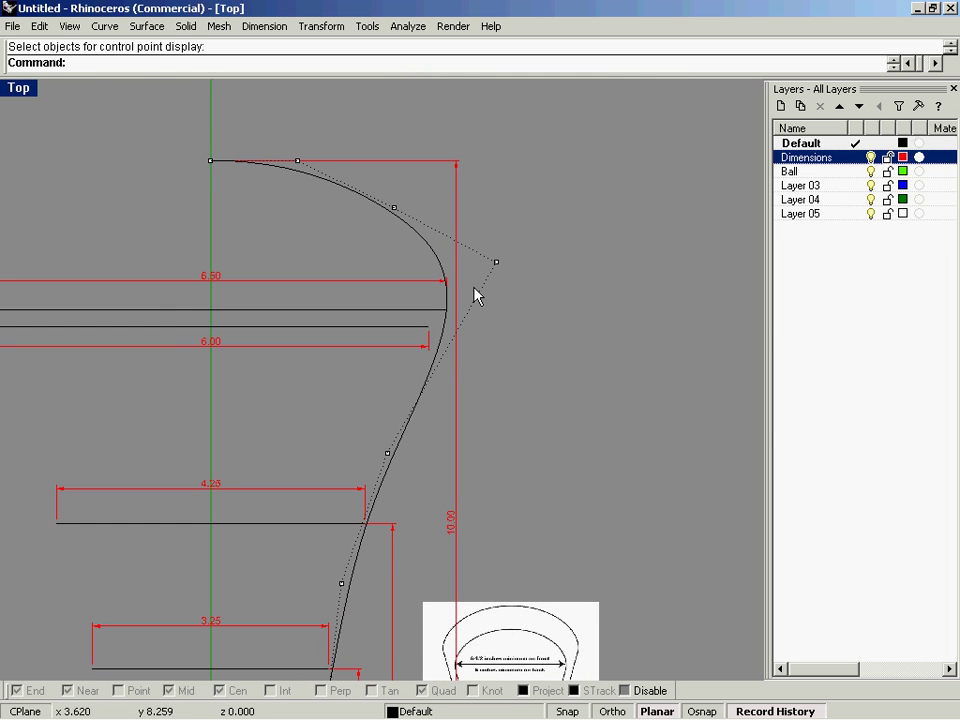
{"action": "scroll", "coordinate": [476, 290], "scroll_direction": "up", "scroll_amount": 3}
{"action": "scroll", "coordinate": [460, 315], "scroll_direction": "down", "scroll_amount": 5}
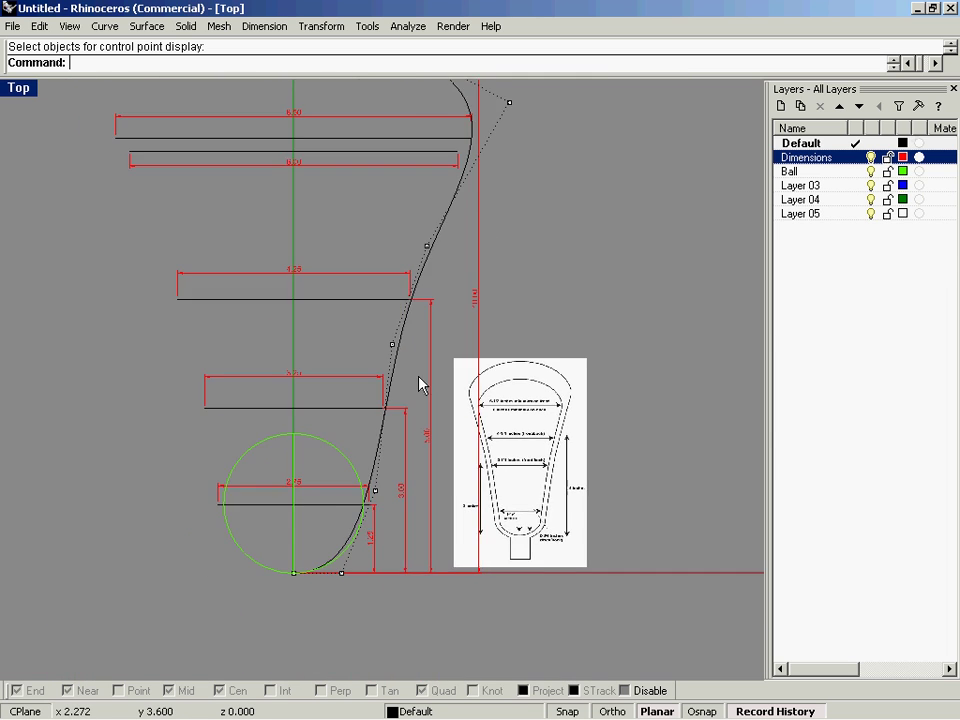
{"action": "scroll", "coordinate": [420, 385], "scroll_direction": "up", "scroll_amount": 4}
{"action": "left_click", "coordinate": [318, 558]}
{"action": "left_click", "coordinate": [364, 600]}
{"action": "left_click_drag", "start_coordinate": [318, 560], "coordinate": [346, 557]}
{"action": "scroll", "coordinate": [393, 400], "scroll_direction": "up", "scroll_amount": 3}
{"action": "left_click_drag", "start_coordinate": [397, 383], "coordinate": [388, 442]}
Move the control point below the 4.25 guide inward and the one above it slightly outward to fit the 3.25 and 4.25 guide ends.
{"action": "right_click_drag", "start_coordinate": [407, 348], "coordinate": [402, 415]}
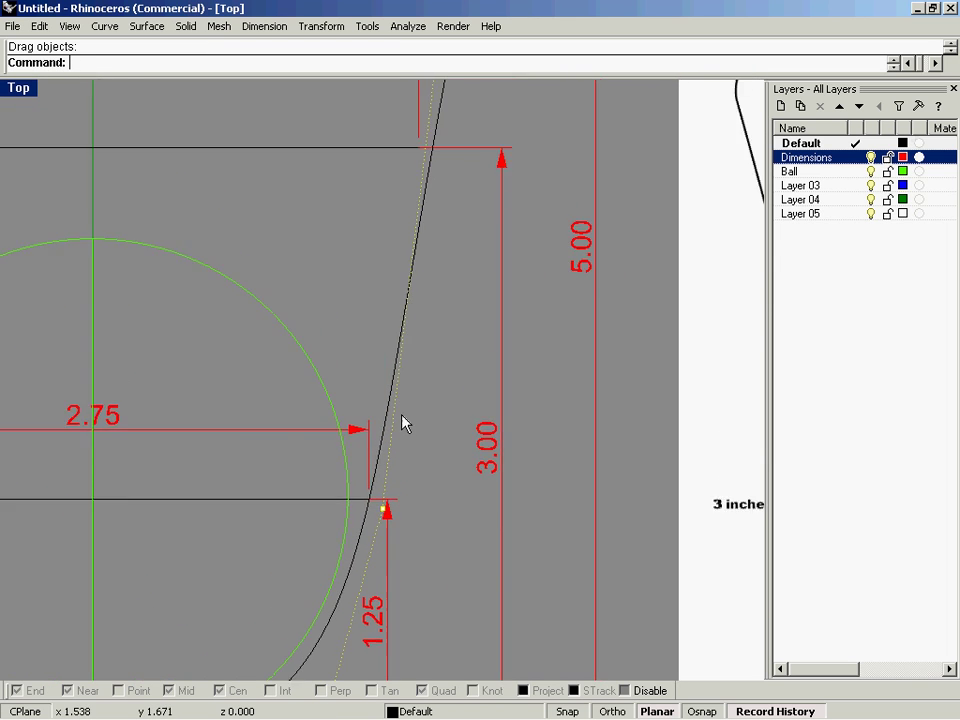
{"action": "scroll", "coordinate": [401, 423], "scroll_direction": "down", "scroll_amount": 4}
{"action": "scroll", "coordinate": [399, 420], "scroll_direction": "up", "scroll_amount": 4}
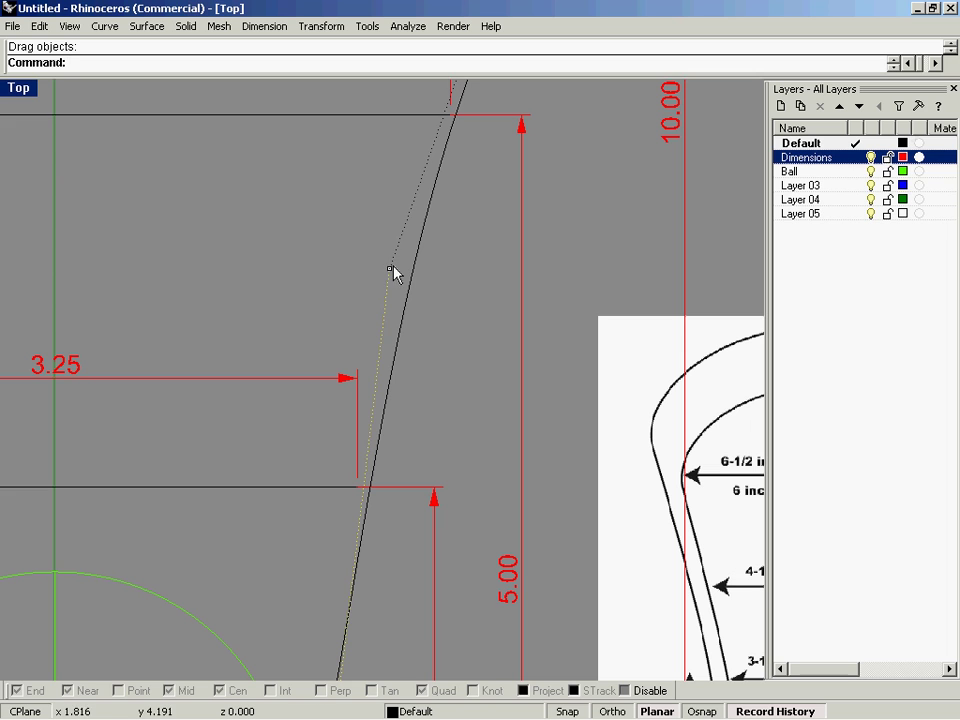
{"action": "left_click_drag", "start_coordinate": [391, 268], "coordinate": [360, 270]}
{"action": "right_click_drag", "start_coordinate": [399, 254], "coordinate": [370, 522]}
{"action": "scroll", "coordinate": [368, 330], "scroll_direction": "down", "scroll_amount": 4}
{"action": "scroll", "coordinate": [369, 522], "scroll_direction": "up", "scroll_amount": 2}
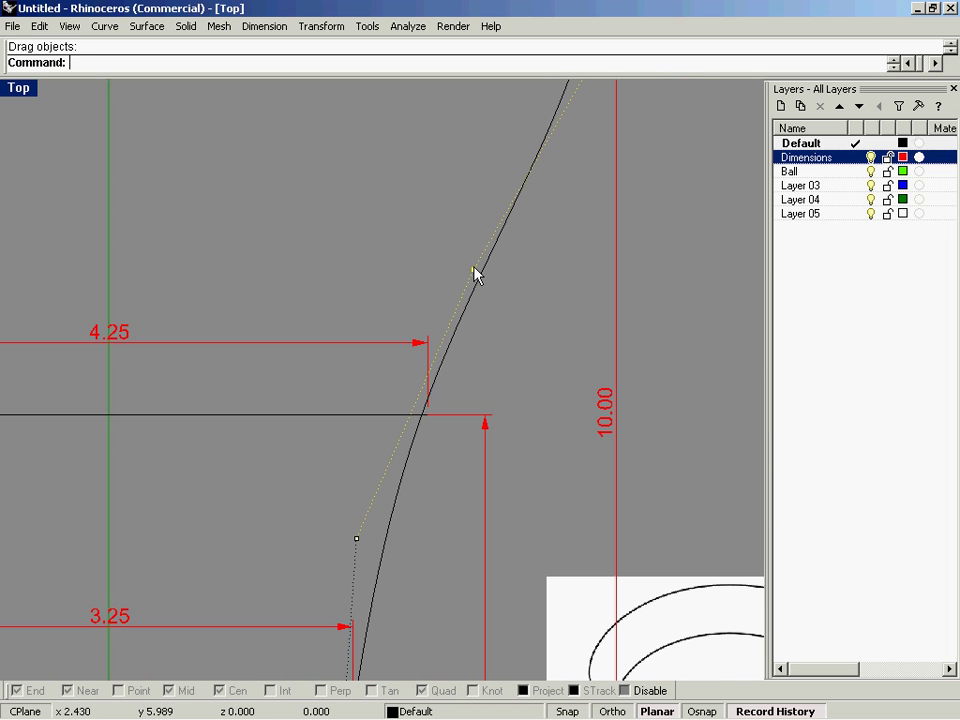
{"action": "left_click_drag", "start_coordinate": [474, 272], "coordinate": [485, 270]}
Lower the outermost control point and pull it slightly inward so the curve's widest part fits the 6.50 guide's end.
{"action": "right_click_drag", "start_coordinate": [484, 214], "coordinate": [399, 497]}
{"action": "scroll", "coordinate": [481, 256], "scroll_direction": "down", "scroll_amount": 4}
{"action": "scroll", "coordinate": [399, 497], "scroll_direction": "up", "scroll_amount": 6}
{"action": "right_click_drag", "start_coordinate": [485, 261], "coordinate": [444, 310]}
{"action": "scroll", "coordinate": [444, 310], "scroll_direction": "up", "scroll_amount": 2}
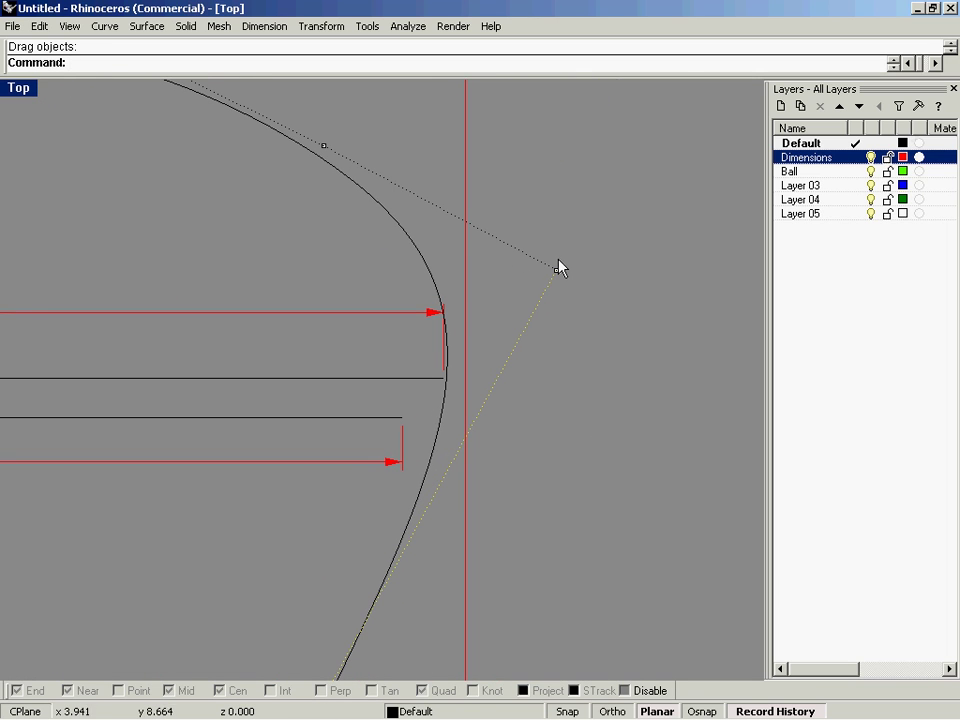
{"action": "left_click_drag", "start_coordinate": [558, 278], "coordinate": [546, 336]}
Check the curve's fit along the guide lines and turn off its control points.
{"action": "scroll", "coordinate": [558, 352], "scroll_direction": "down", "scroll_amount": 3}
{"action": "scroll", "coordinate": [555, 354], "scroll_direction": "down", "scroll_amount": 2}
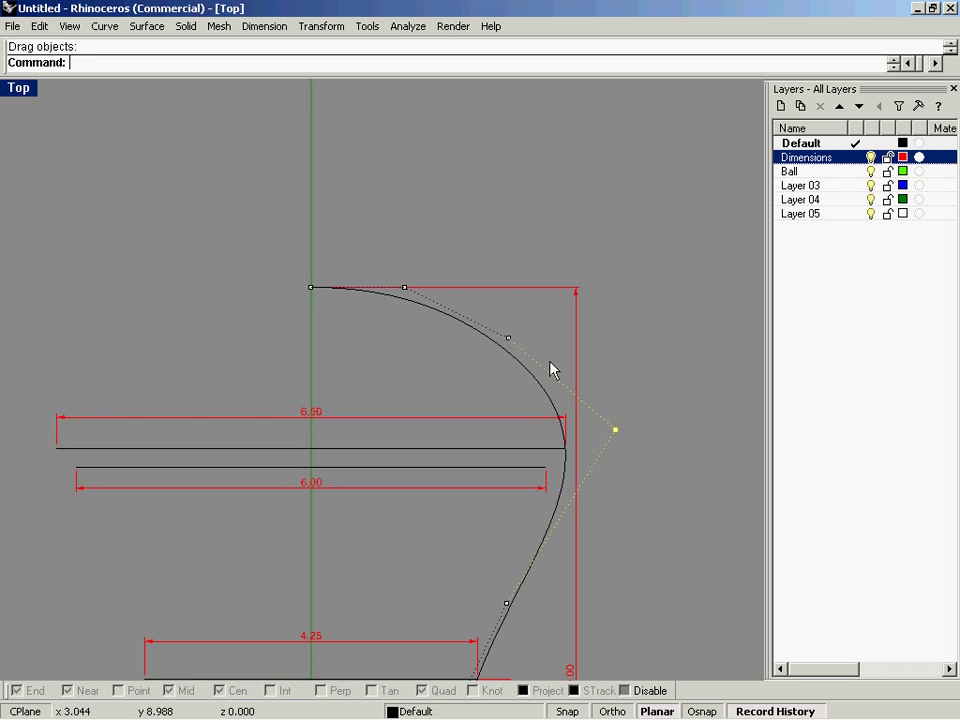
{"action": "scroll", "coordinate": [551, 369], "scroll_direction": "up", "scroll_amount": 3}
{"action": "scroll", "coordinate": [480, 340], "scroll_direction": "up", "scroll_amount": 2}
{"action": "scroll", "coordinate": [485, 320], "scroll_direction": "down", "scroll_amount": 3}
{"action": "right_click_drag", "start_coordinate": [493, 303], "coordinate": [508, 225]}
{"action": "key", "text": "Escape"}
{"action": "key", "text": "Escape"}
{"action": "scroll", "coordinate": [499, 266], "scroll_direction": "down", "scroll_amount": 4}
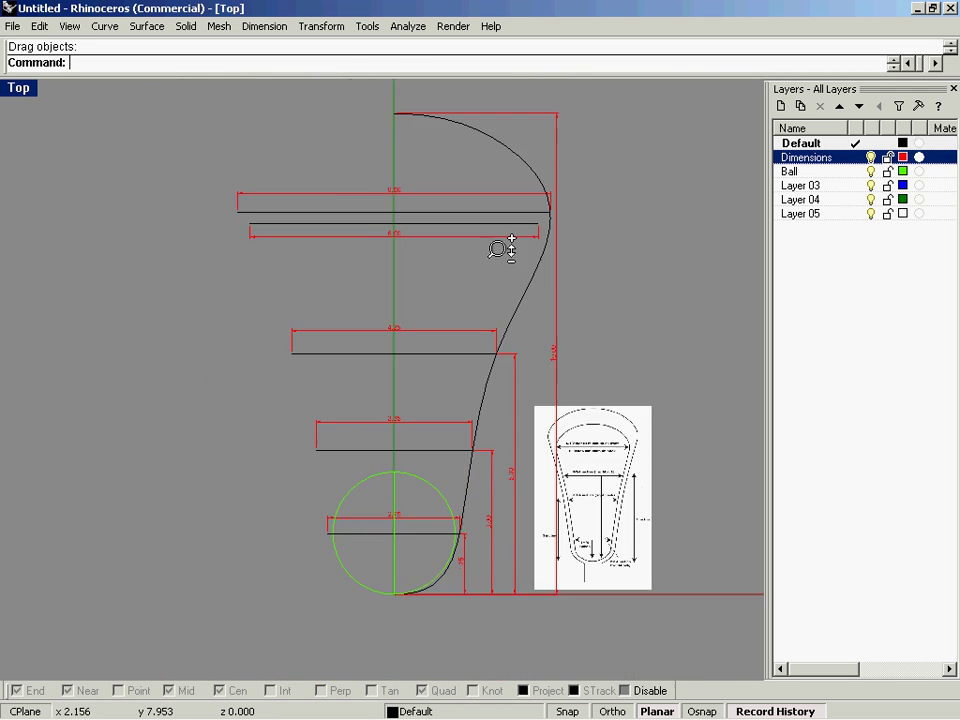
{"action": "scroll", "coordinate": [470, 310], "scroll_direction": "up", "scroll_amount": 1}
Mirror the outline curve about the vertical centre axis as a demonstration, and undo the mirror.
{"action": "middle_click", "coordinate": [553, 208]}
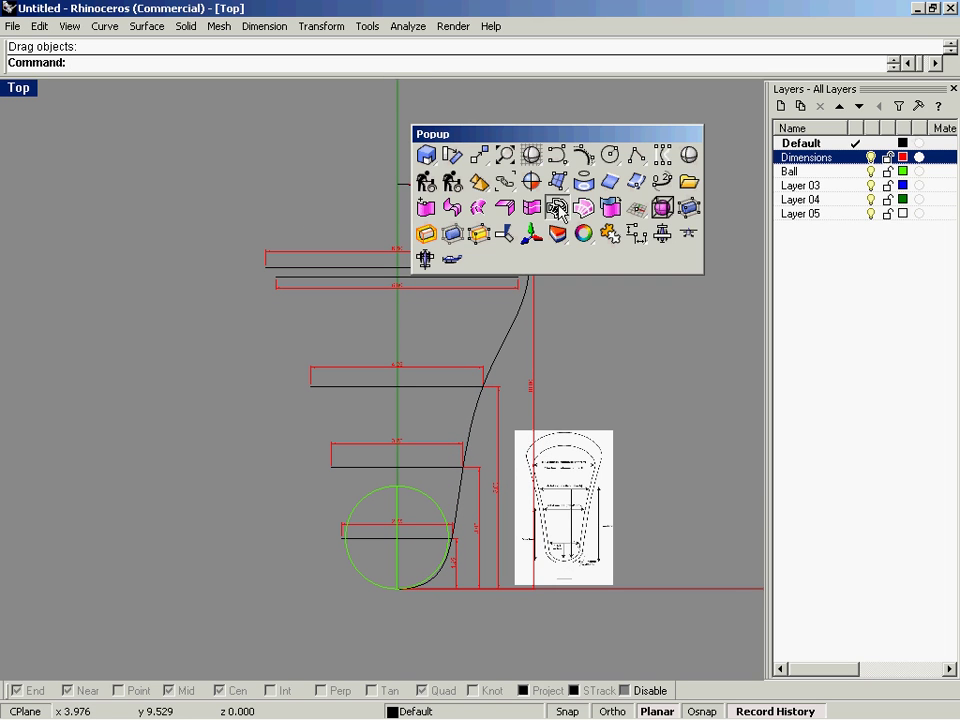
{"action": "left_click", "coordinate": [492, 206]}
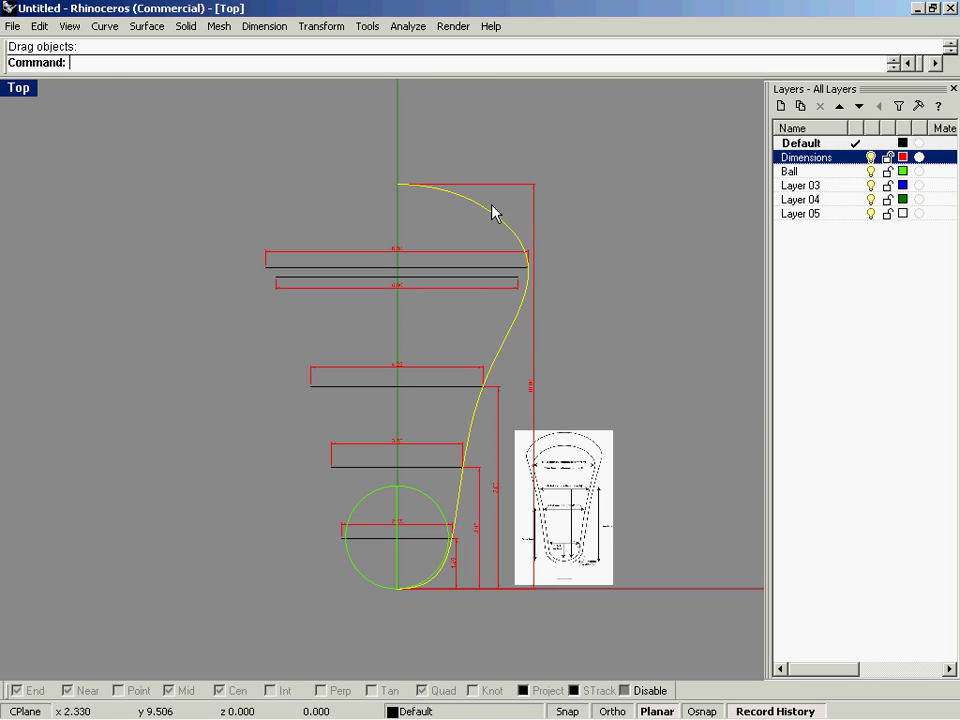
{"action": "type", "text": "mi"}
{"action": "key", "text": "Return"}
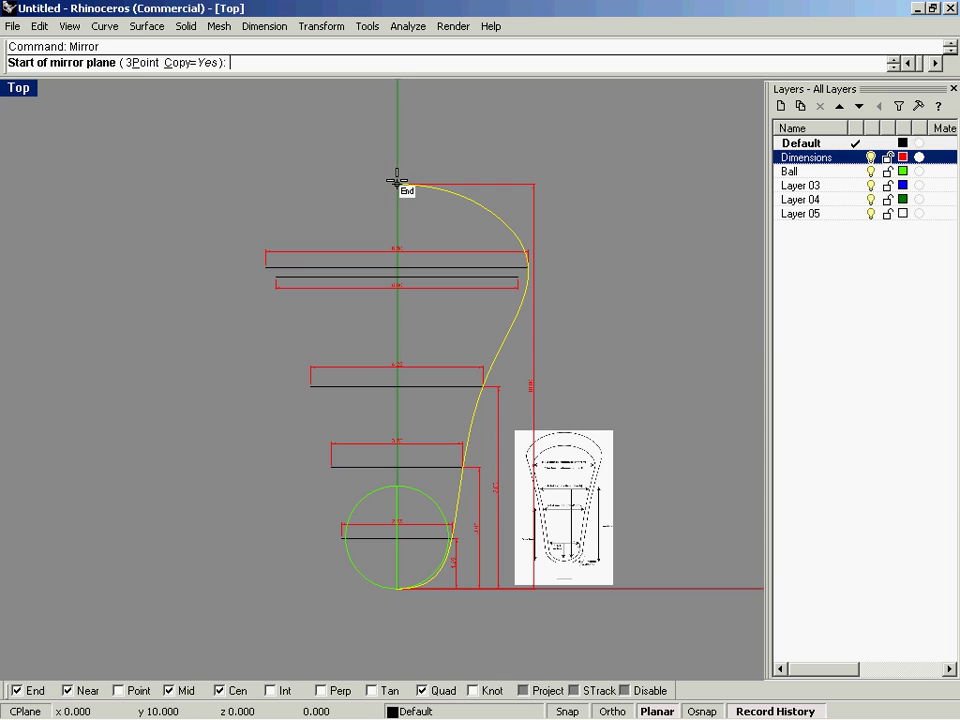
{"action": "left_click", "coordinate": [397, 184]}
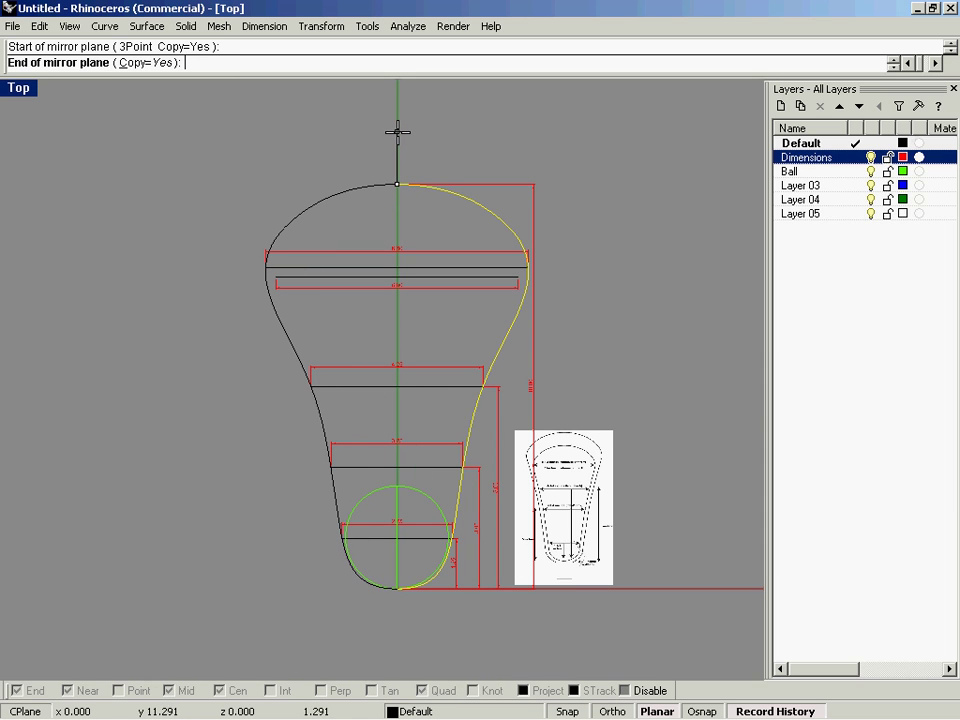
{"action": "left_click", "coordinate": [397, 132]}
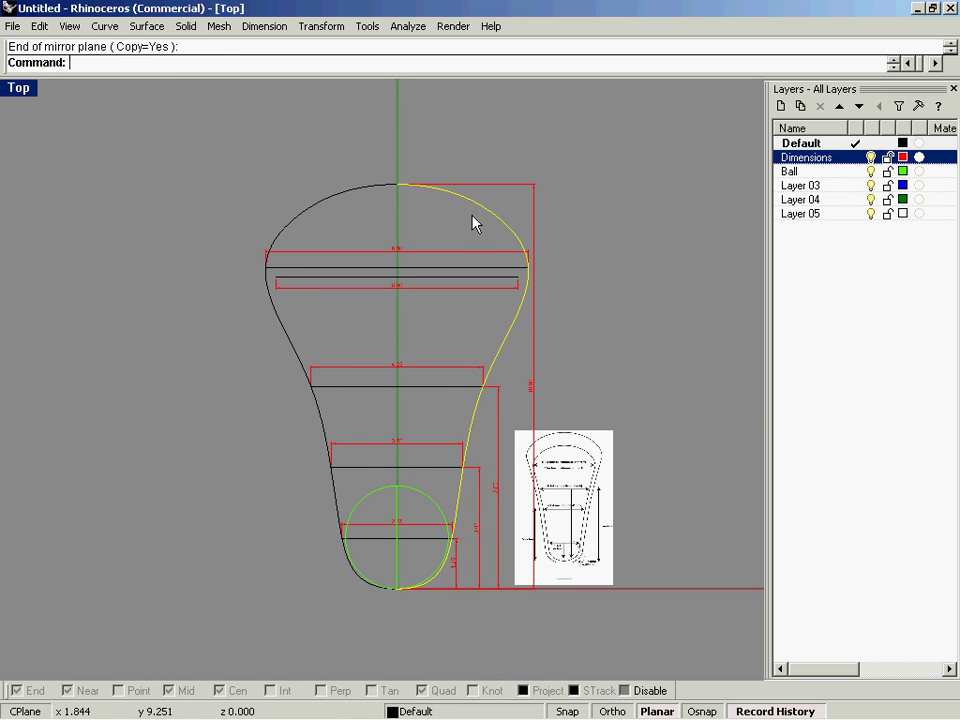
{"action": "key", "text": "ctrl+z"}
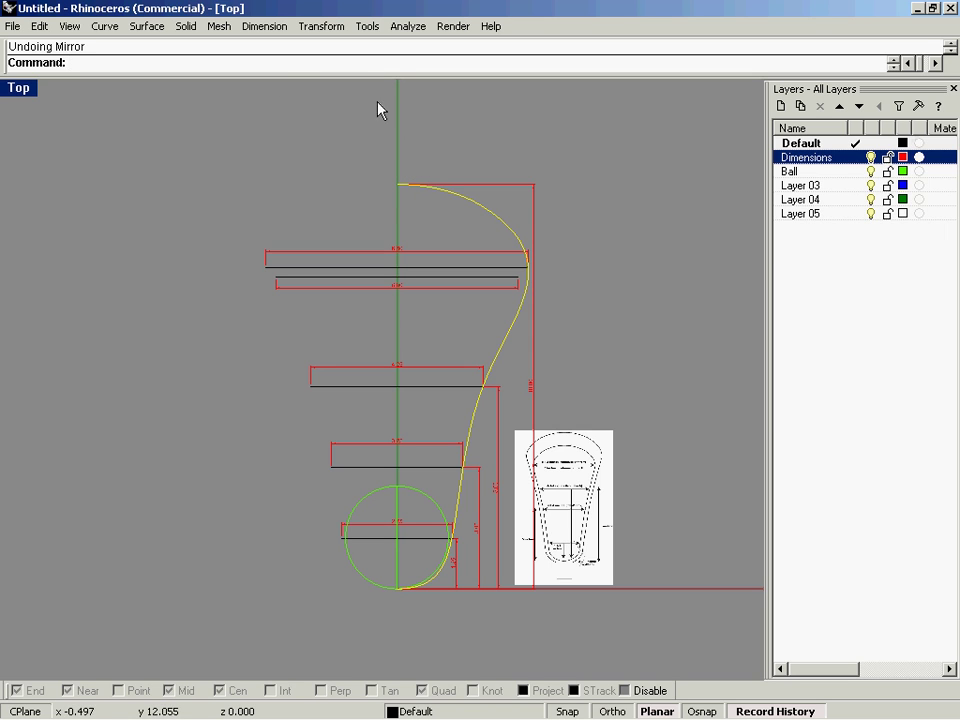
Mirror a copy of the outline curve about the vertical centre axis, starting at the curve's top endpoint, and clear the selection.
{"action": "left_click", "coordinate": [328, 28]}
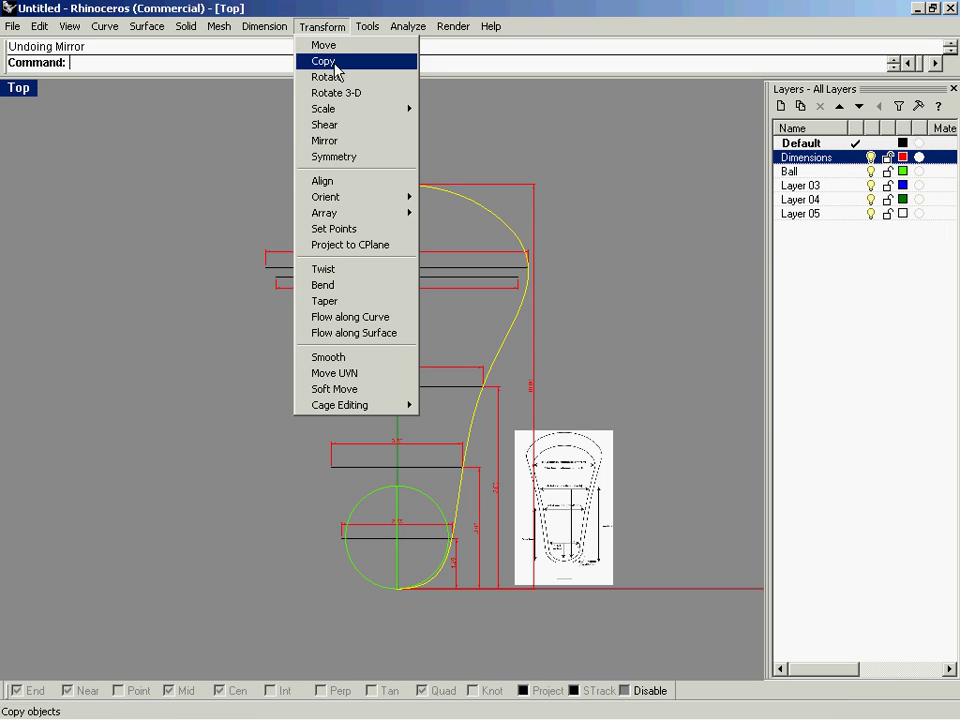
{"action": "left_click", "coordinate": [393, 141]}
{"action": "left_click", "coordinate": [397, 184]}
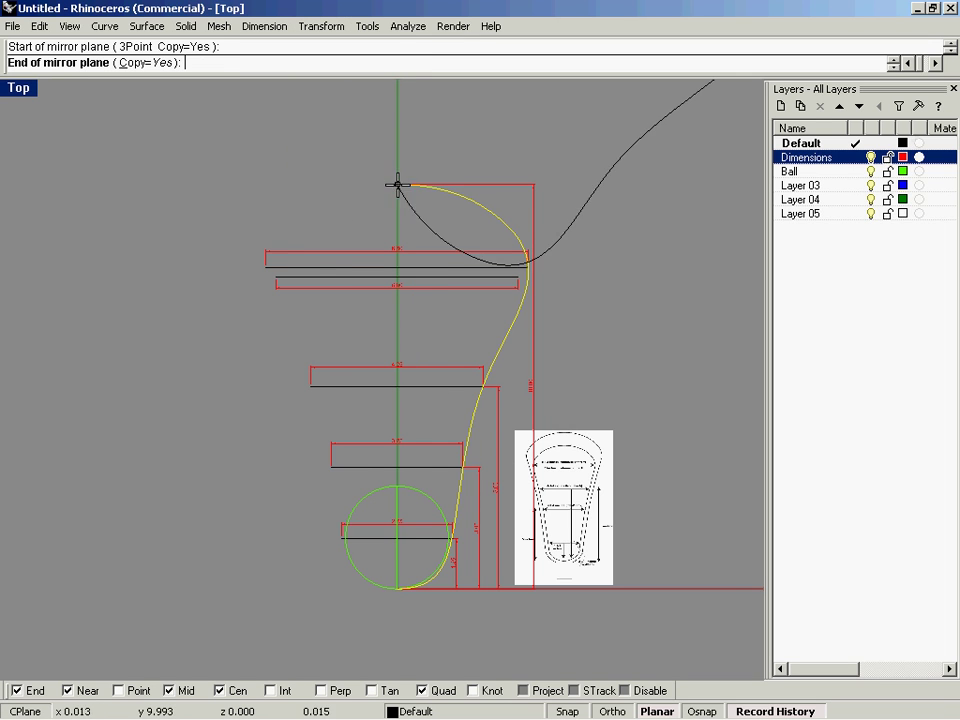
{"action": "left_click", "coordinate": [397, 110]}
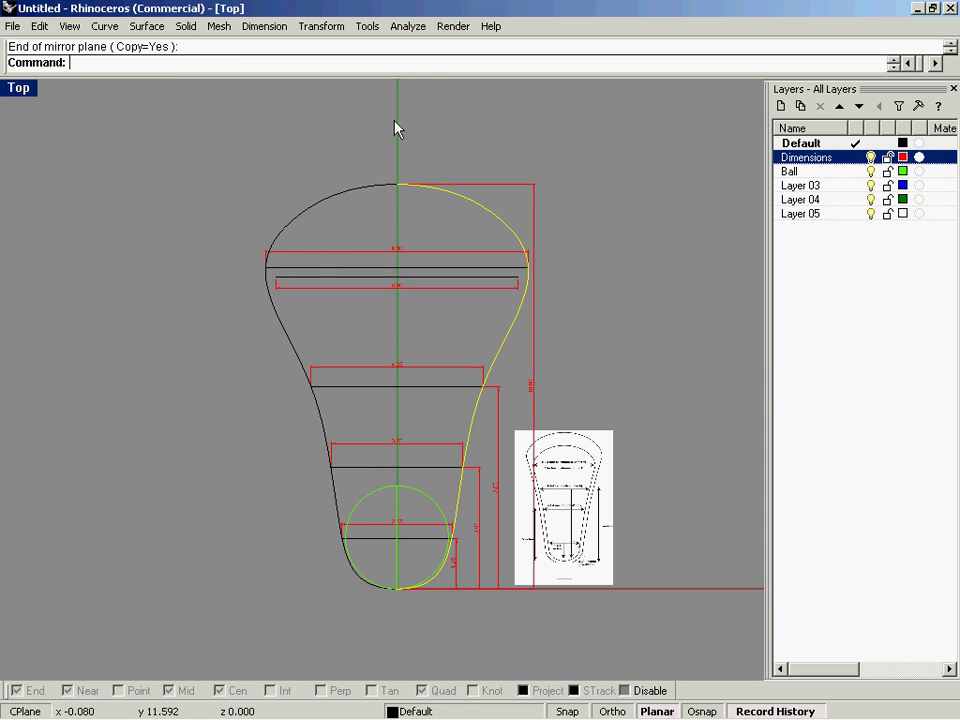
{"action": "left_click", "coordinate": [307, 186]}
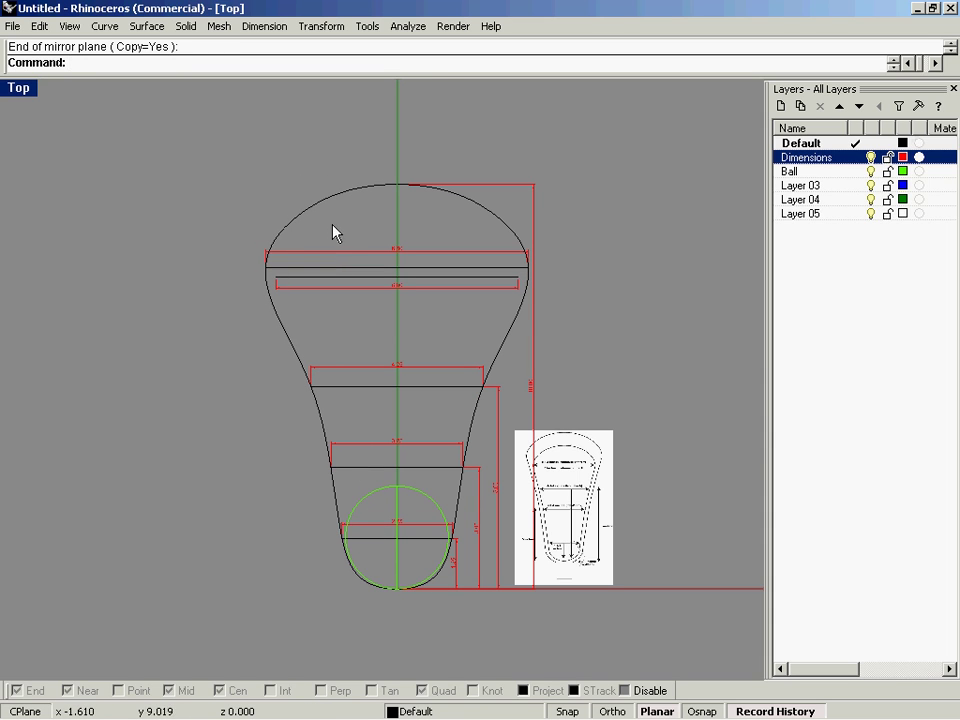
{"action": "scroll", "coordinate": [330, 235], "scroll_direction": "up", "scroll_amount": 5}
{"action": "scroll", "coordinate": [272, 190], "scroll_direction": "down", "scroll_amount": 3}
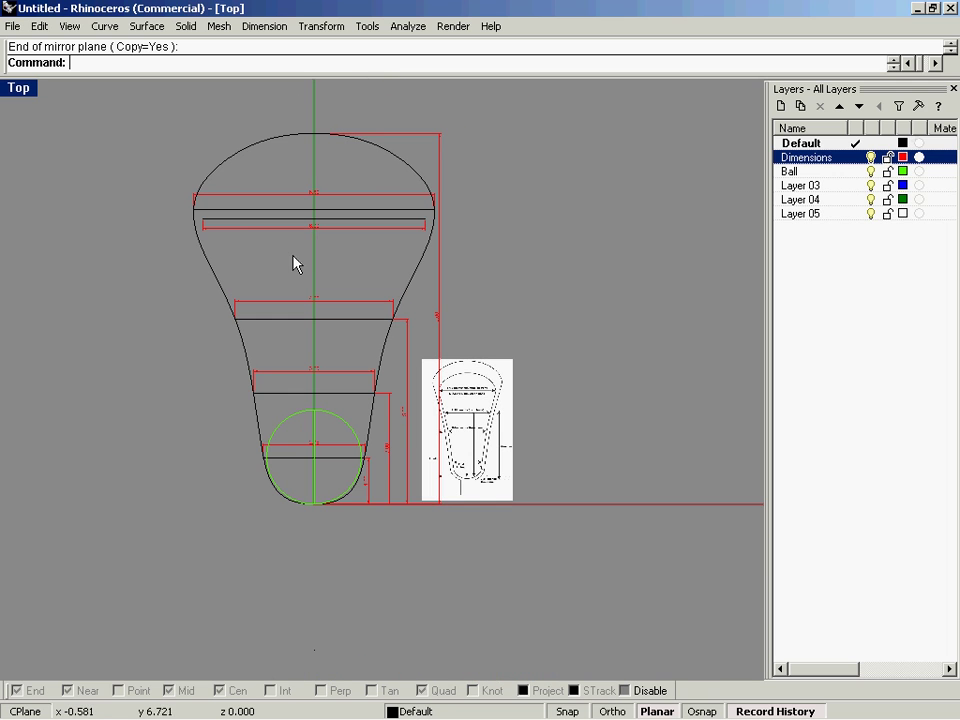
{"action": "scroll", "coordinate": [310, 268], "scroll_direction": "up", "scroll_amount": 2}
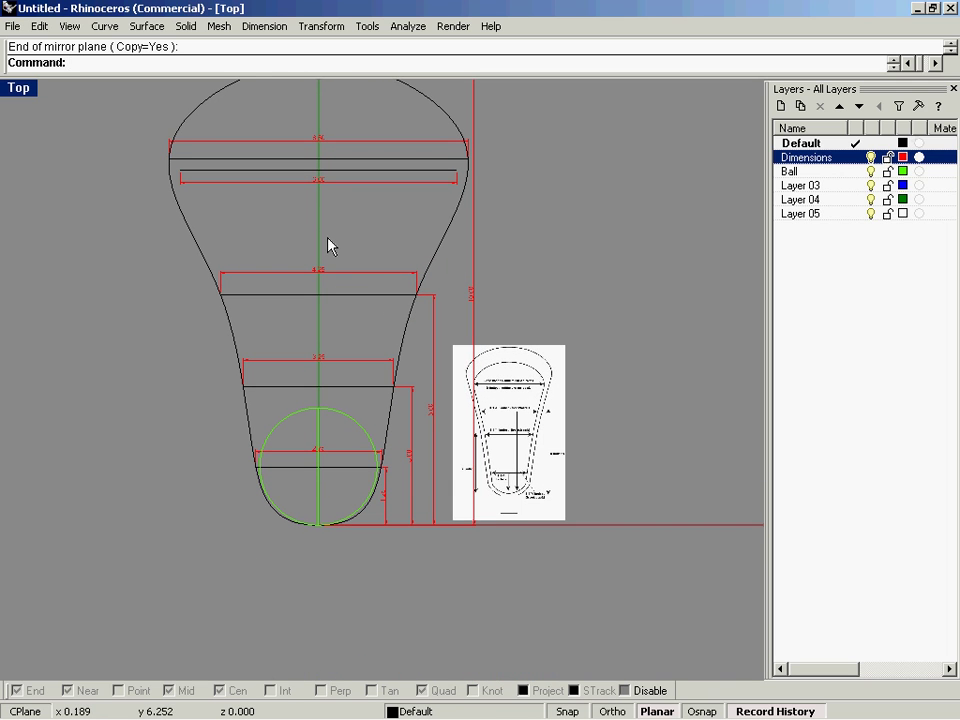
Show the right outline curve's control points and pull the one beside the bottom endpoint inward along the baseline.
{"action": "scroll", "coordinate": [317, 381], "scroll_direction": "up", "scroll_amount": 3}
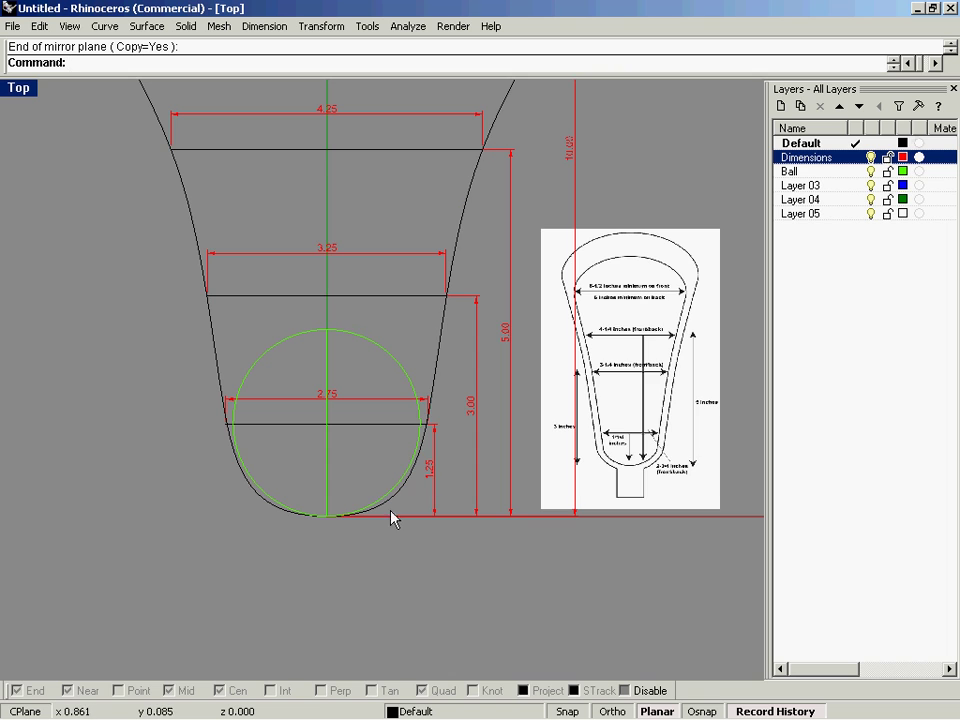
{"action": "scroll", "coordinate": [358, 461], "scroll_direction": "up", "scroll_amount": 4}
{"action": "middle_click", "coordinate": [381, 450]}
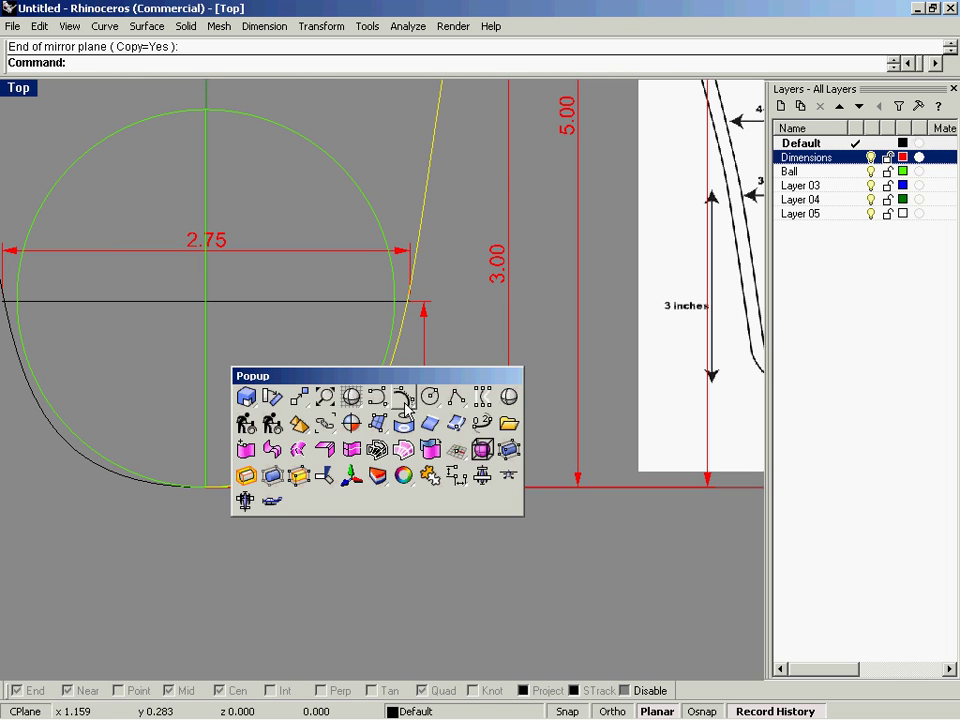
{"action": "left_click", "coordinate": [404, 400]}
{"action": "left_click", "coordinate": [370, 488]}
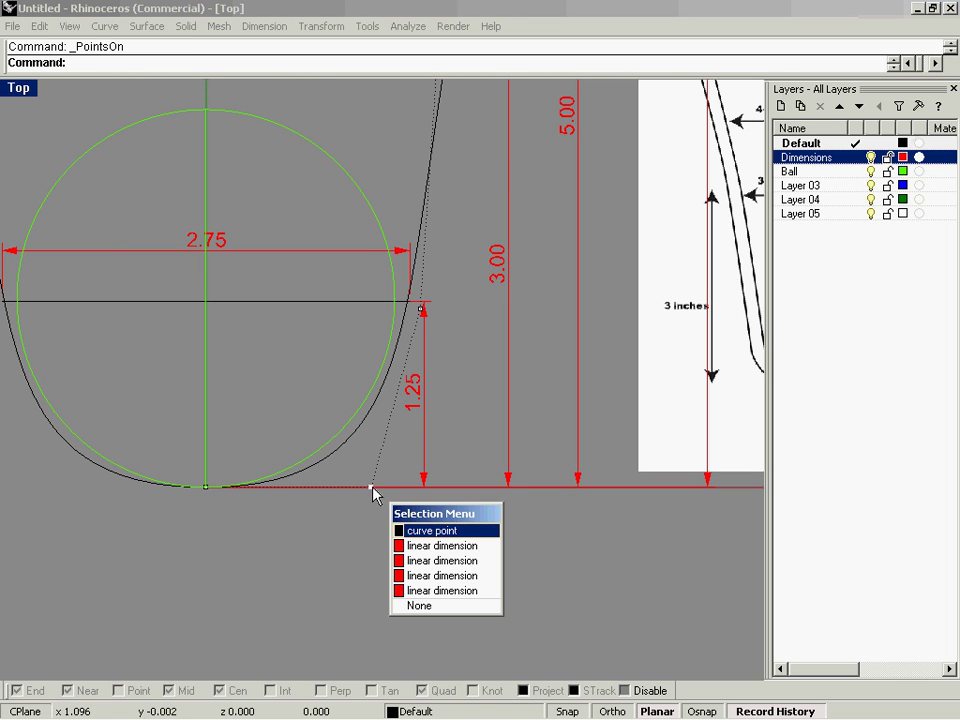
{"action": "left_click", "coordinate": [421, 531]}
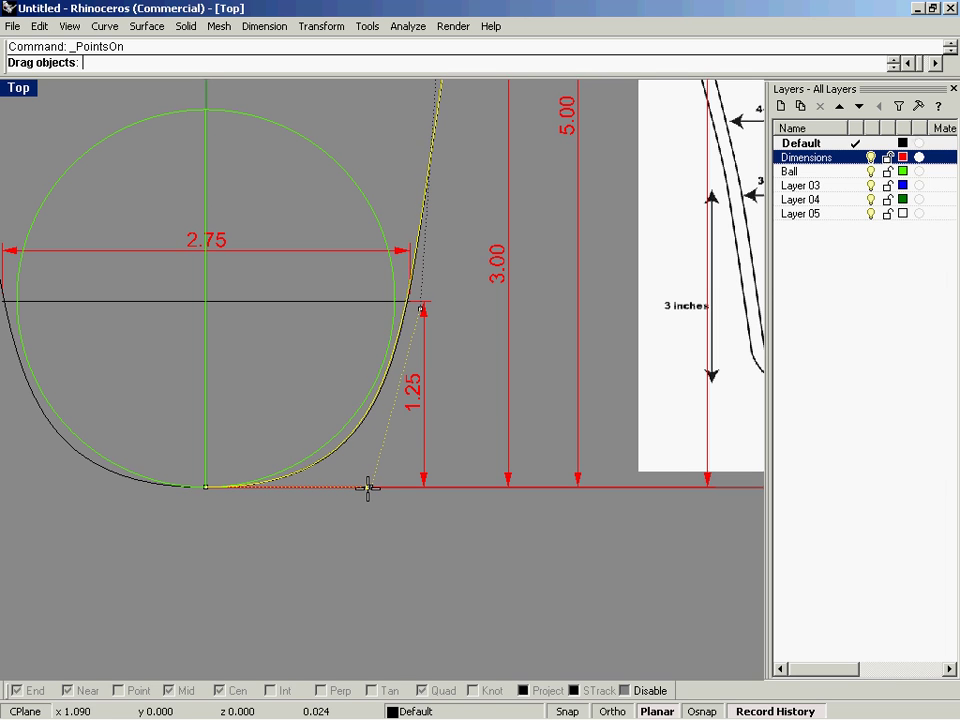
{"action": "left_click", "coordinate": [311, 496]}
{"action": "scroll", "coordinate": [315, 456], "scroll_direction": "up", "scroll_amount": 2}
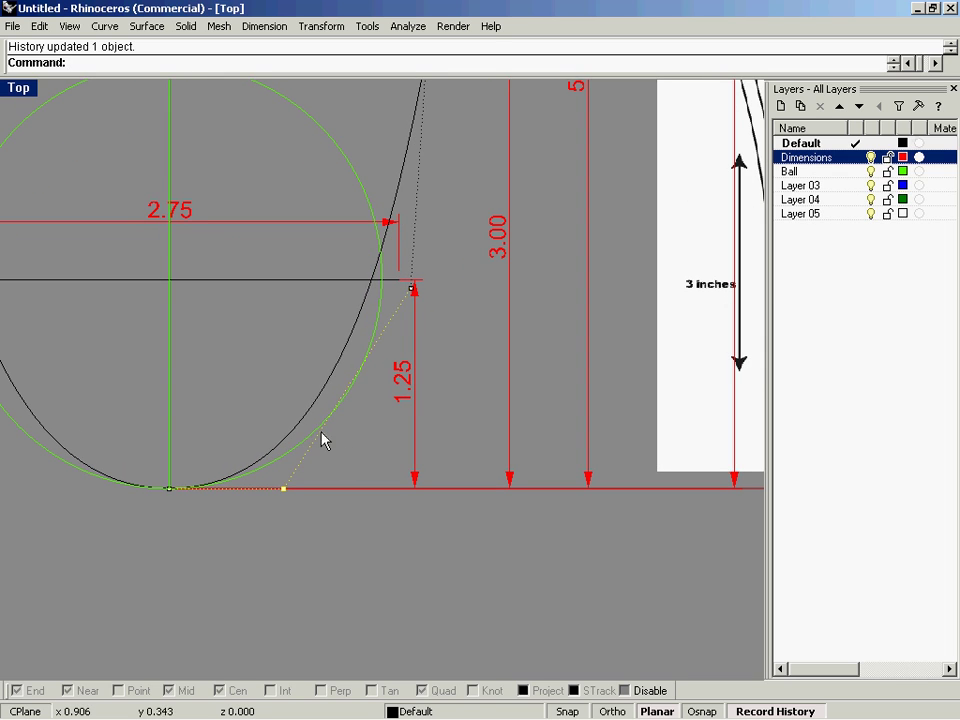
Insert a knot in the right outline curve between its bottom endpoint and the 2.75 guide line.
{"action": "left_click", "coordinate": [317, 412]}
{"action": "middle_click", "coordinate": [315, 404]}
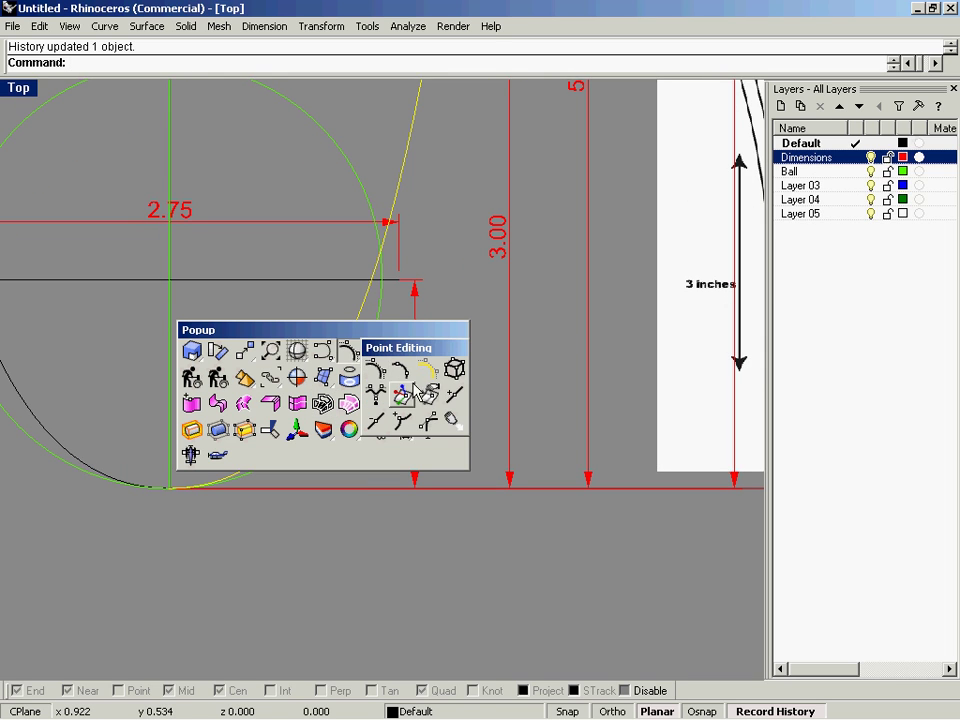
{"action": "left_click", "coordinate": [358, 352]}
{"action": "left_click", "coordinate": [455, 400]}
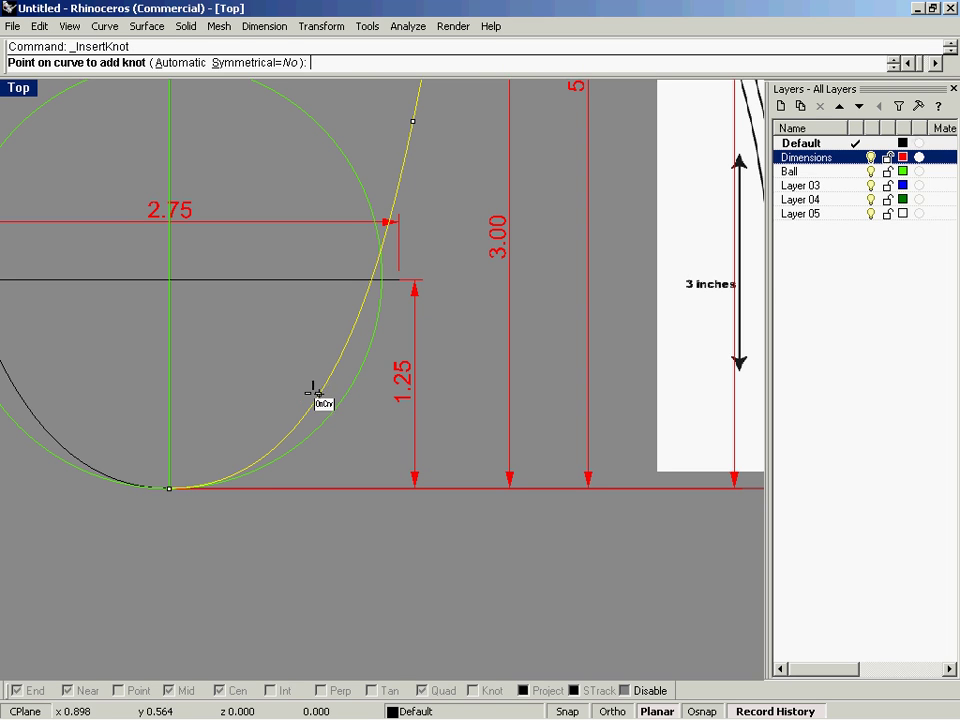
{"action": "left_click", "coordinate": [343, 412]}
{"action": "key", "text": "Return"}
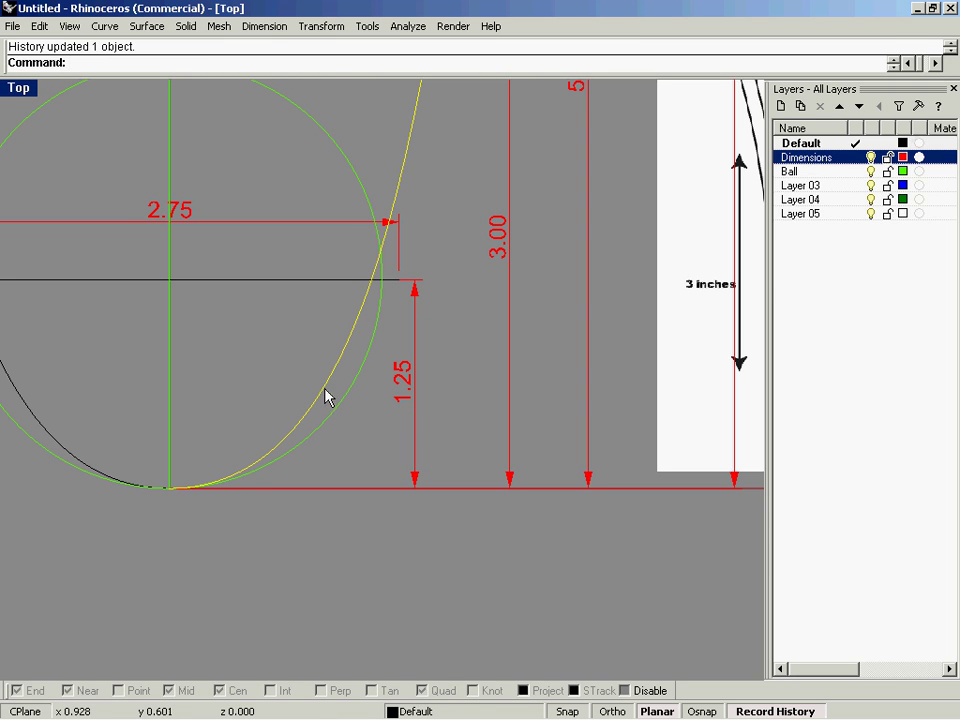
Show the curve's control points again and pull the two lowest movable ones outward so the bottom wraps around the ball circle.
{"action": "middle_click", "coordinate": [336, 390]}
{"action": "left_click", "coordinate": [364, 332]}
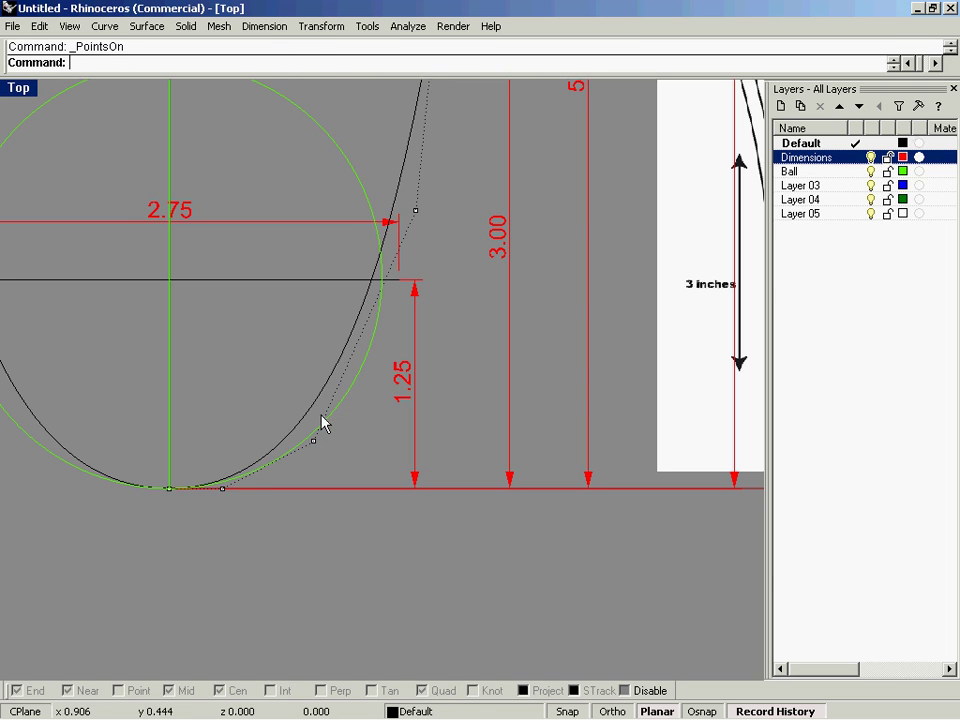
{"action": "left_click", "coordinate": [223, 490]}
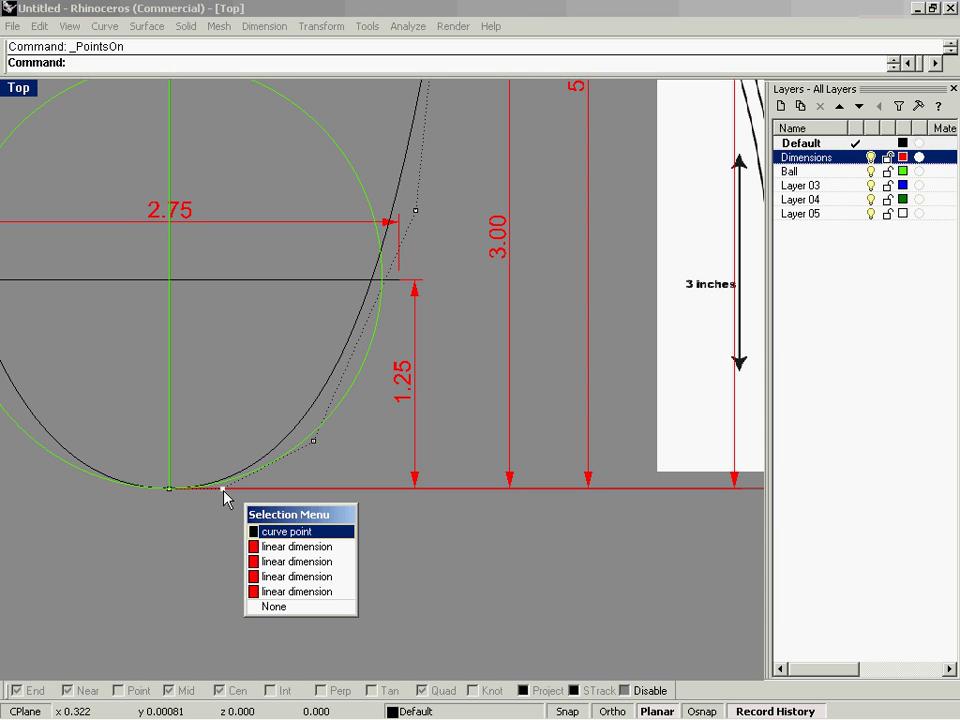
{"action": "left_click", "coordinate": [266, 532]}
{"action": "left_click_drag", "start_coordinate": [225, 493], "coordinate": [268, 492]}
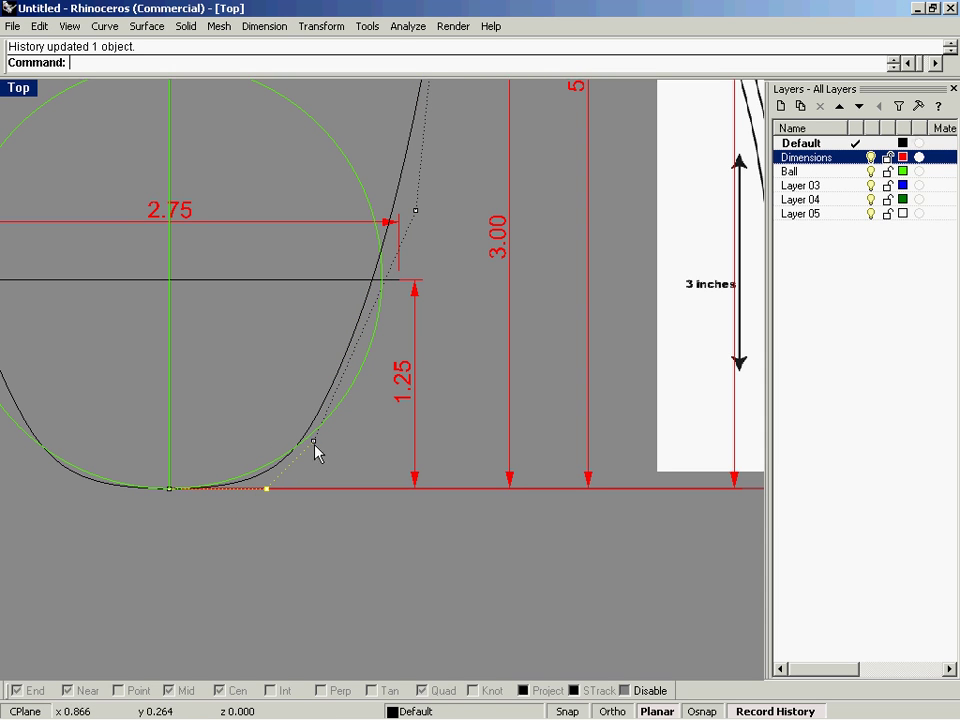
{"action": "left_click_drag", "start_coordinate": [314, 442], "coordinate": [371, 414]}
Nudge the baseline control point slightly inward and the next one up and outward so the curve meets the 2.75 guide's end.
{"action": "left_click", "coordinate": [270, 490]}
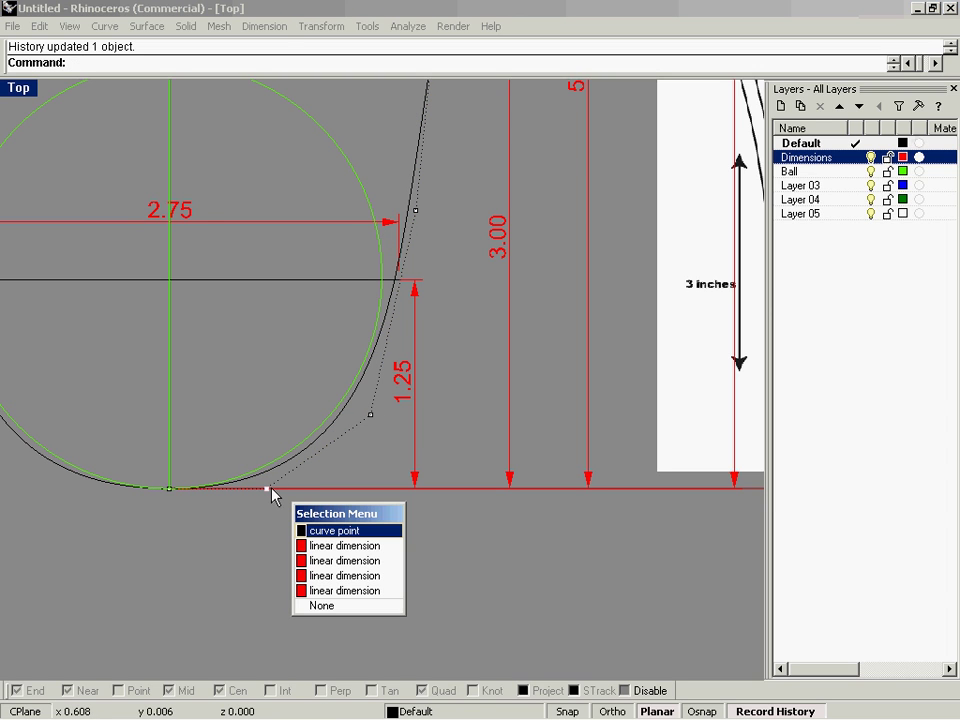
{"action": "left_click", "coordinate": [305, 530]}
{"action": "mouse_move", "coordinate": [268, 490]}
{"action": "left_mouse_down"}
{"action": "mouse_move", "coordinate": [261, 495]}
{"action": "mouse_move", "coordinate": [278, 497]}
{"action": "mouse_move", "coordinate": [252, 491]}
{"action": "mouse_move", "coordinate": [260, 489]}
{"action": "left_mouse_up"}
{"action": "key", "text": "ctrl+z"}
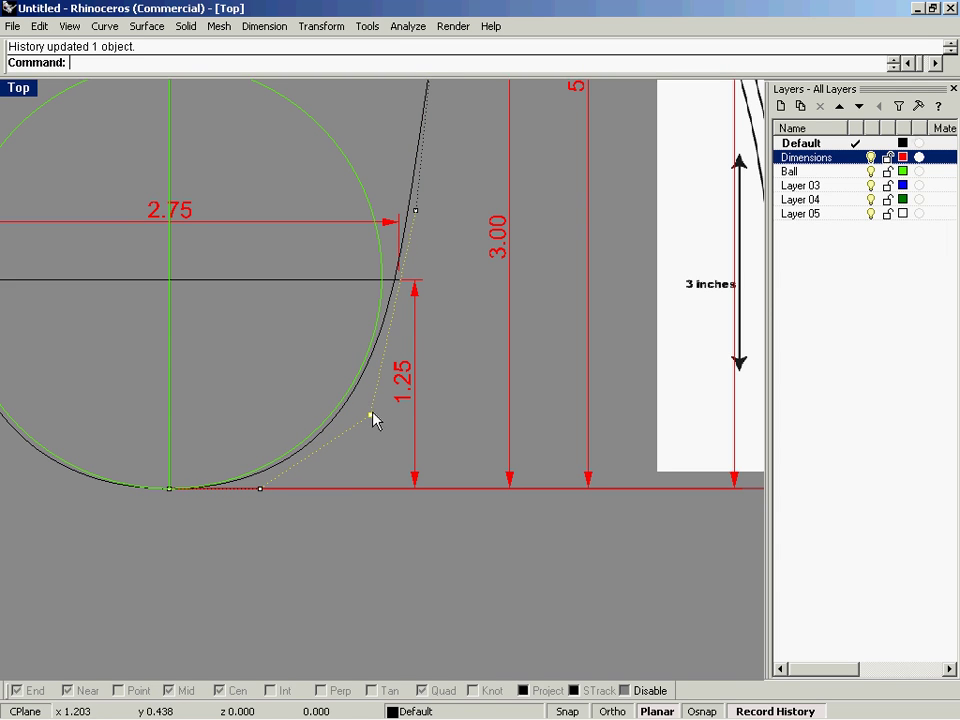
{"action": "left_click_drag", "start_coordinate": [366, 416], "coordinate": [382, 404]}
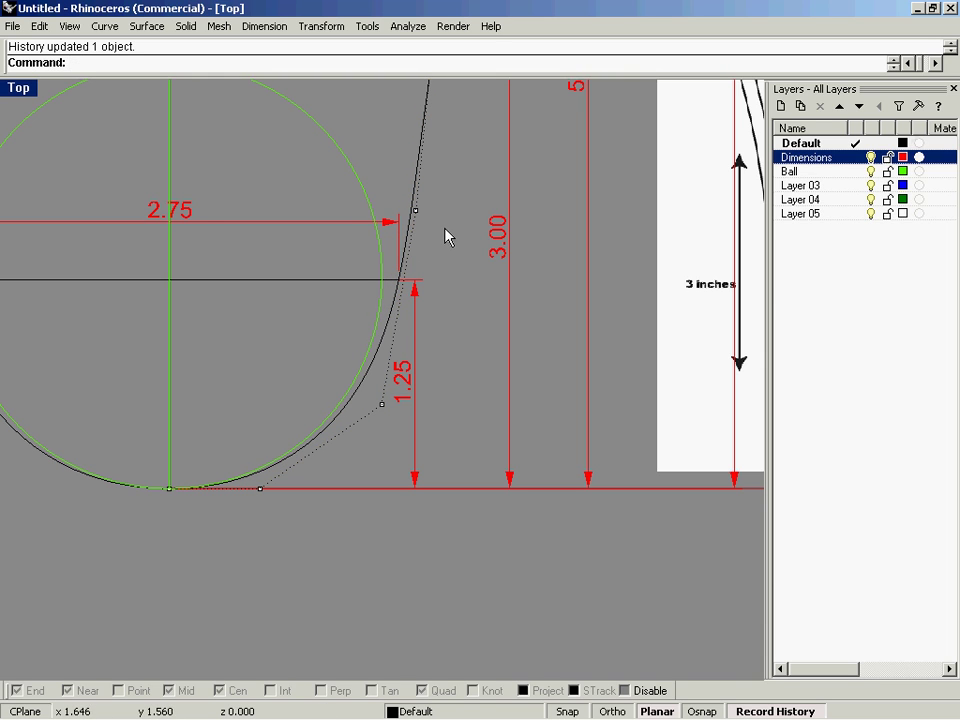
Examine the outline's fit at the width guide lines from the ball circle up to the top of the head.
{"action": "scroll", "coordinate": [450, 170], "scroll_direction": "down", "scroll_amount": 3}
{"action": "right_click_drag", "start_coordinate": [433, 198], "coordinate": [401, 345]}
{"action": "scroll", "coordinate": [401, 345], "scroll_direction": "up", "scroll_amount": 3}
{"action": "right_click_drag", "start_coordinate": [435, 225], "coordinate": [390, 307]}
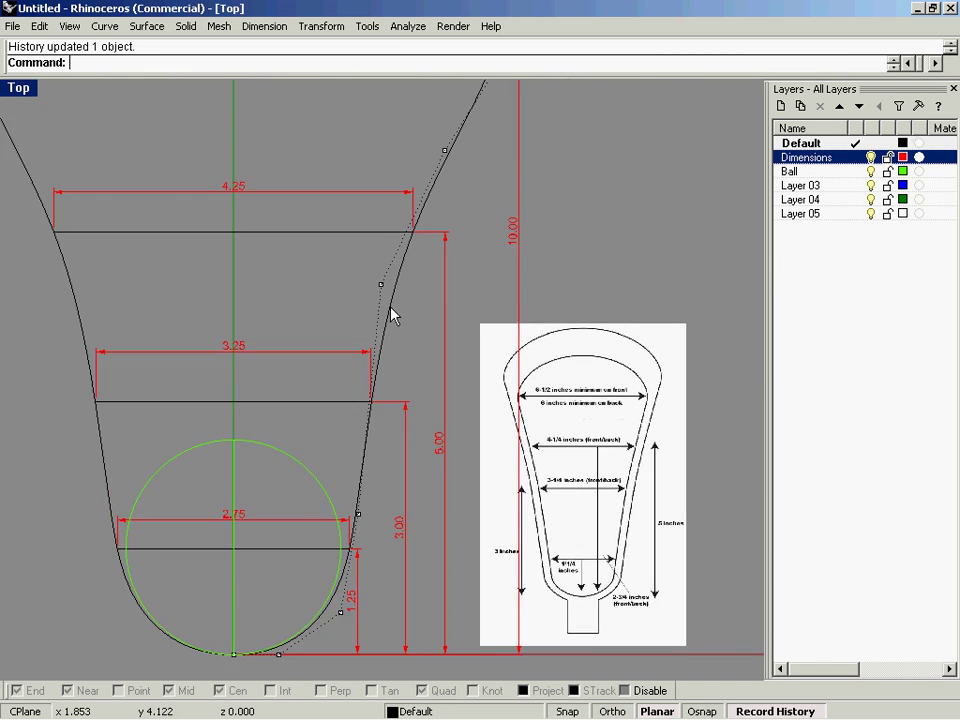
{"action": "scroll", "coordinate": [390, 307], "scroll_direction": "down", "scroll_amount": 5}
{"action": "scroll", "coordinate": [403, 240], "scroll_direction": "up", "scroll_amount": 3}
{"action": "right_click_drag", "start_coordinate": [421, 174], "coordinate": [412, 314]}
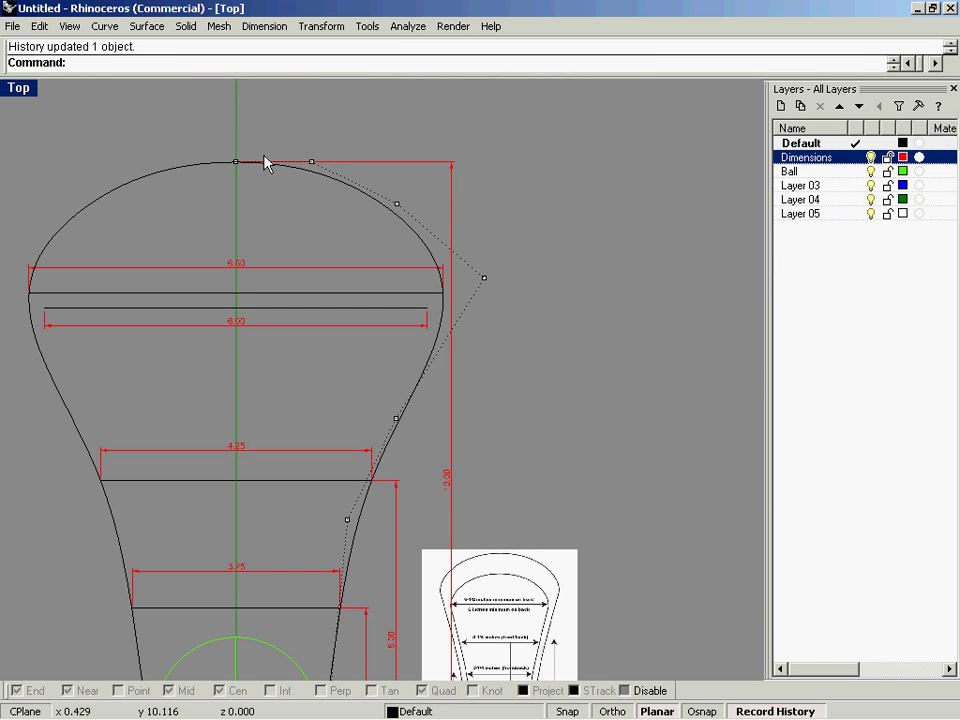